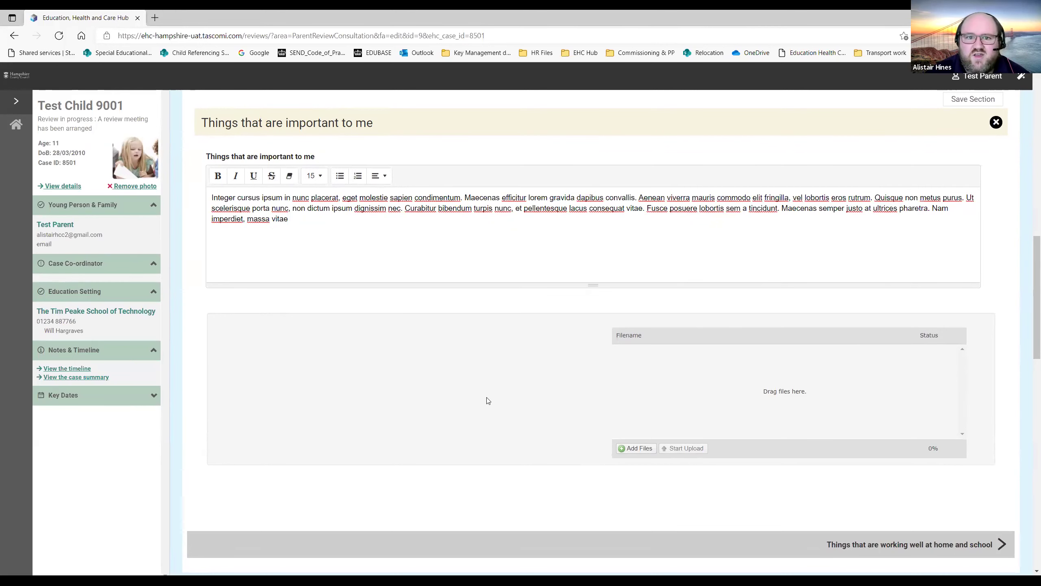
# End the important-to-me text at 'massa.' in place of ' vitae', then save and close the section.
pyautogui.scroll(2, 1030, 297)
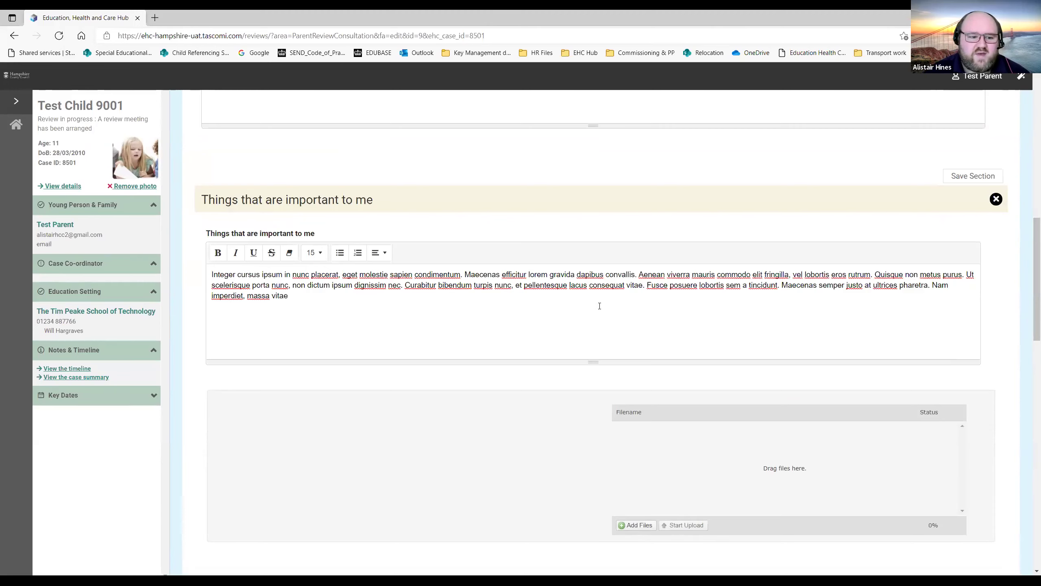
pyautogui.press('BackSpace')
pyautogui.press('BackSpace')
pyautogui.press('BackSpace')
pyautogui.press('BackSpace')
pyautogui.press('BackSpace')
pyautogui.press('BackSpace')
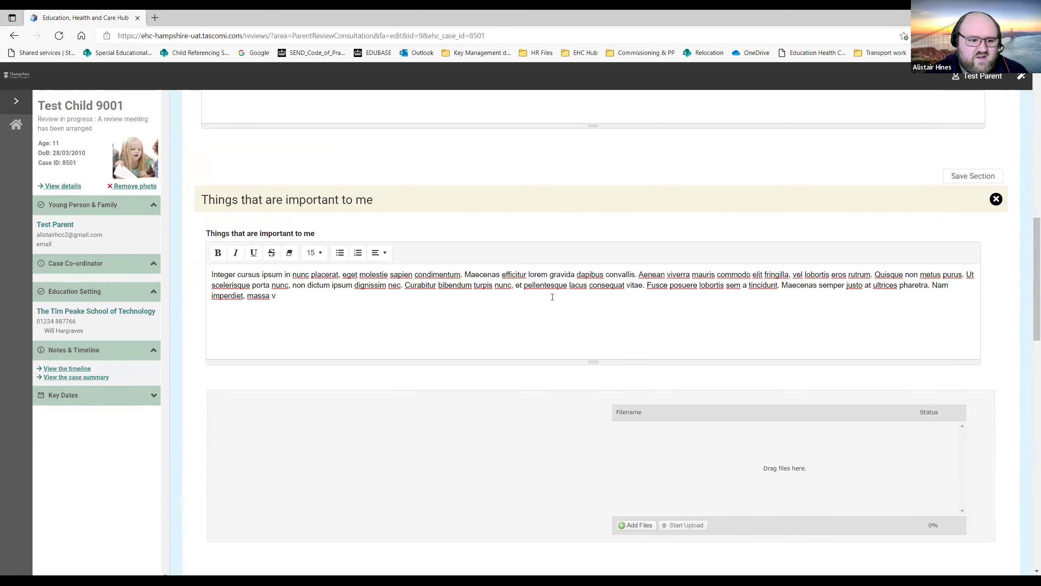
pyautogui.write('.')
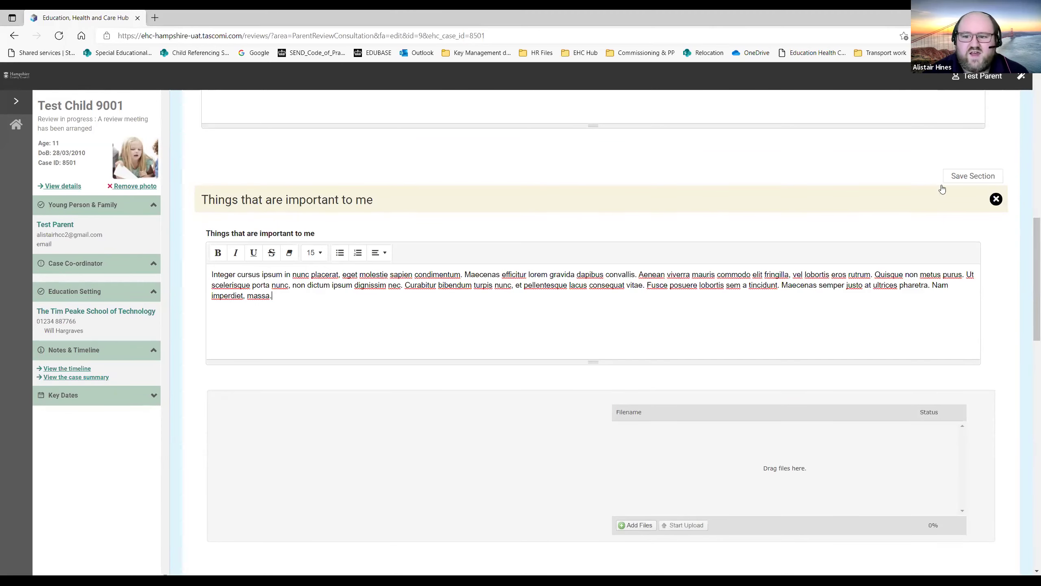
pyautogui.click(953, 179)
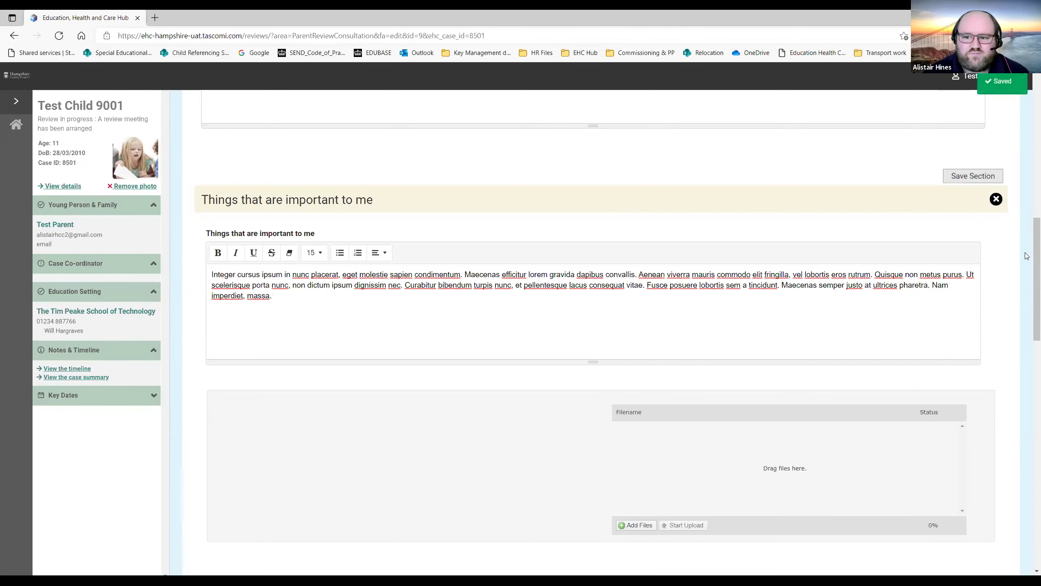
pyautogui.click(996, 199)
# Answer Yes on progress and put placeholder text in the working-well and not-working-well boxes.
pyautogui.scroll(-2, 1028, 279)
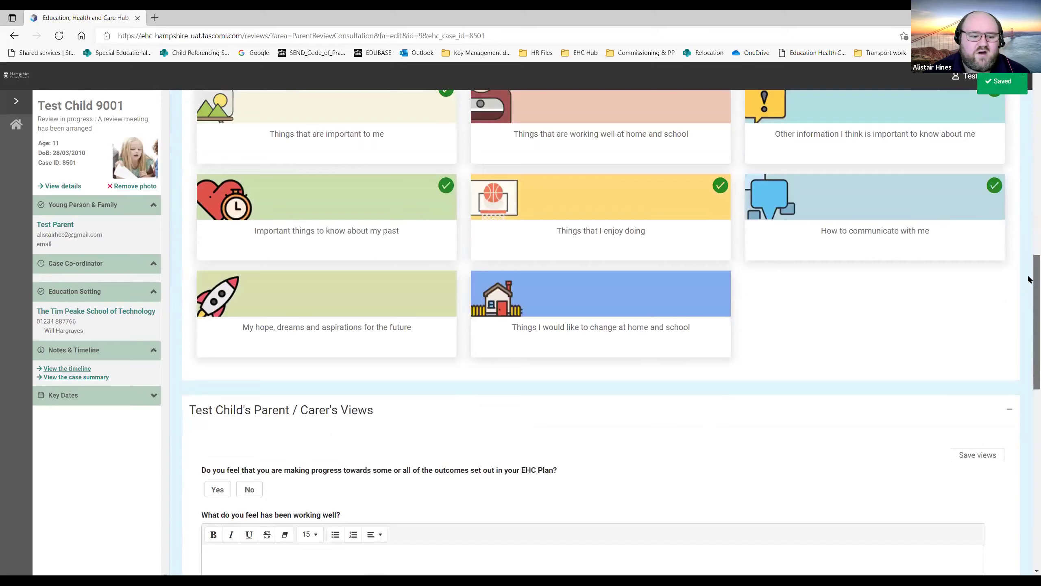
pyautogui.scroll(-7, 1028, 279)
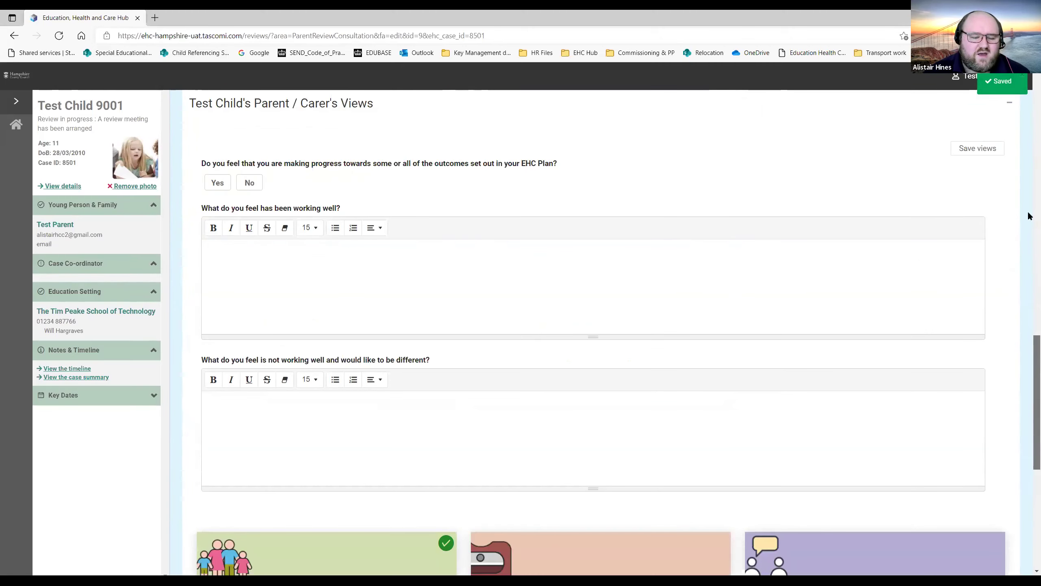
pyautogui.scroll(-4, 1030, 287)
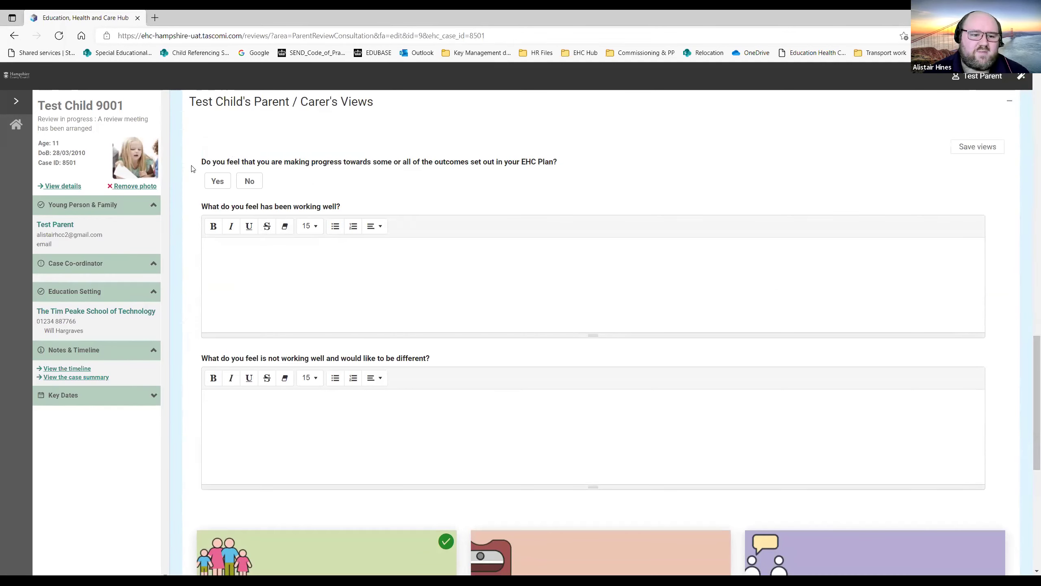
pyautogui.click(214, 183)
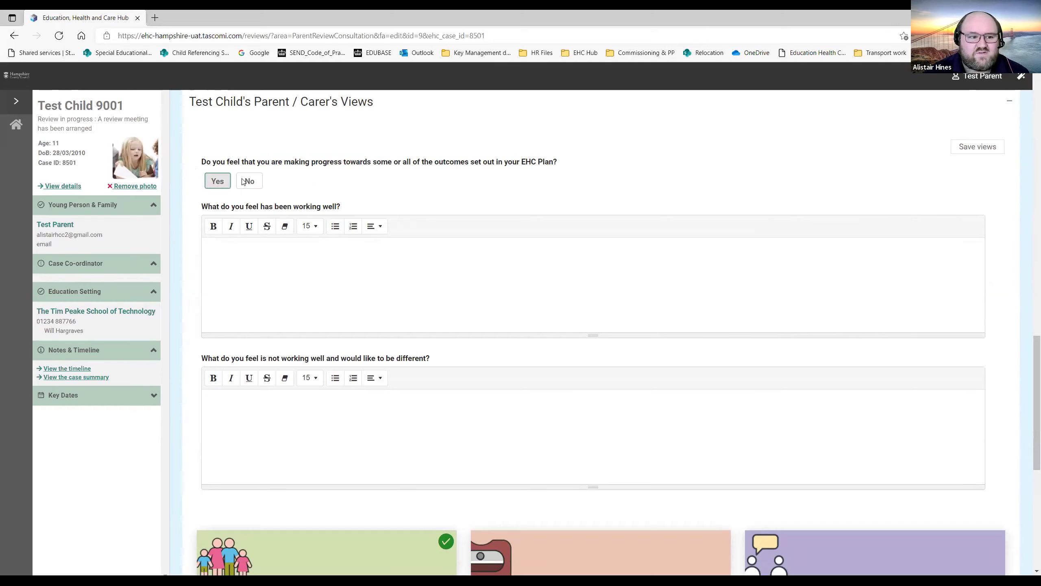
pyautogui.click(247, 275)
pyautogui.write('dfgdgsfgddfg')
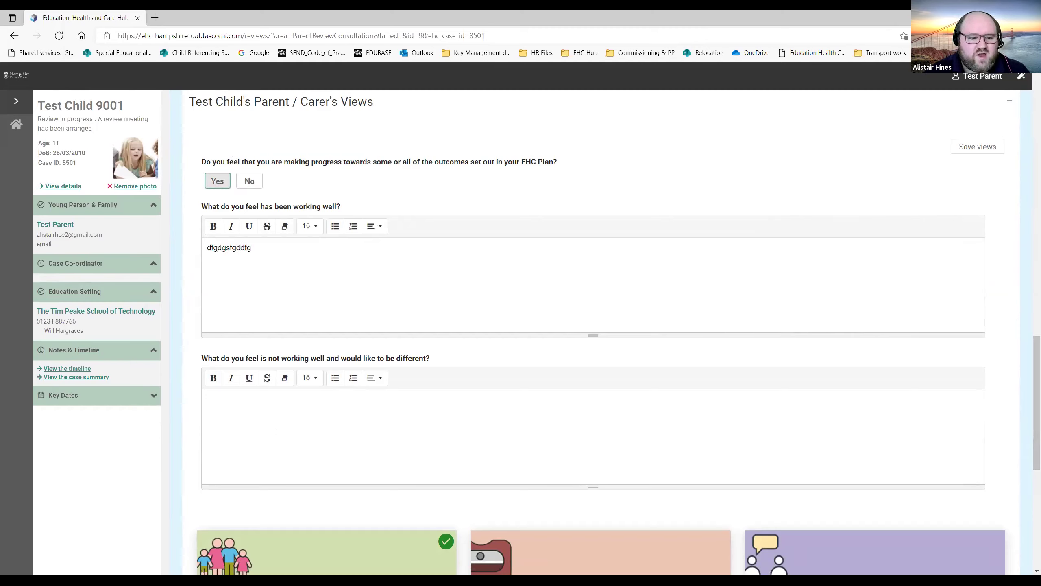
pyautogui.click(272, 430)
pyautogui.write('sdfgsdfsdfgsdfxcv')
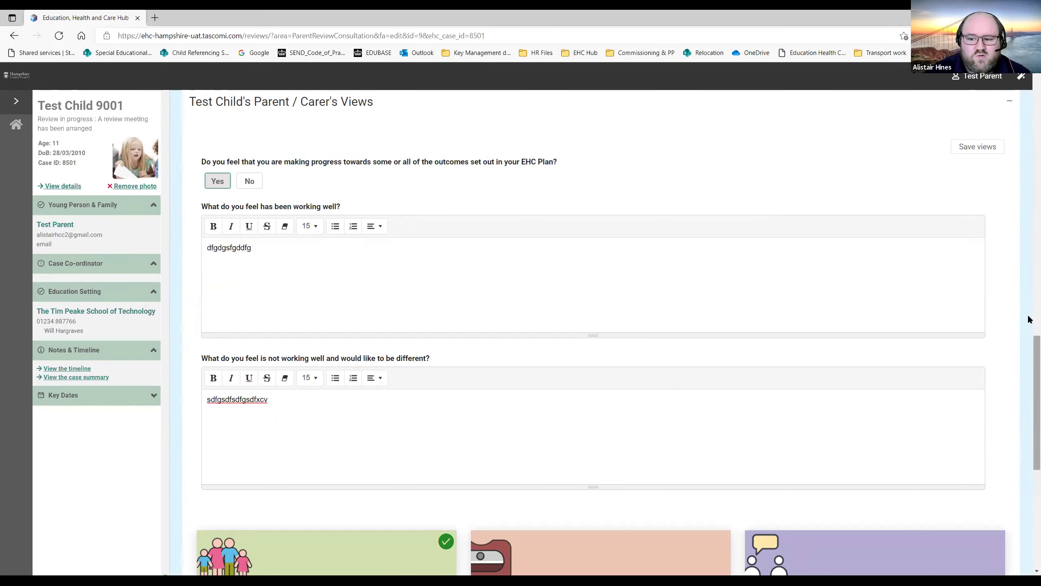
pyautogui.scroll(-5, 1029, 428)
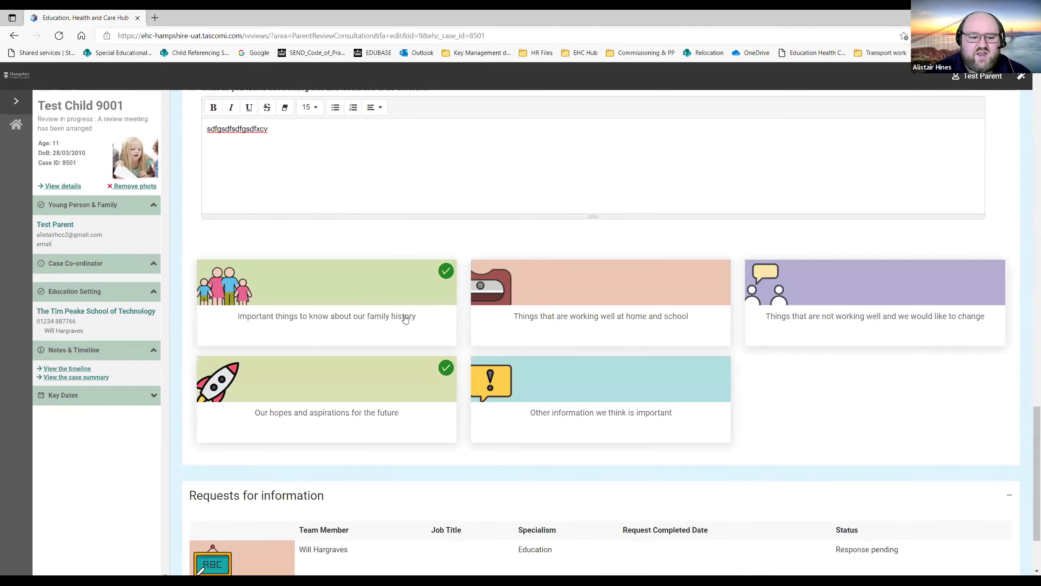
pyautogui.click(533, 282)
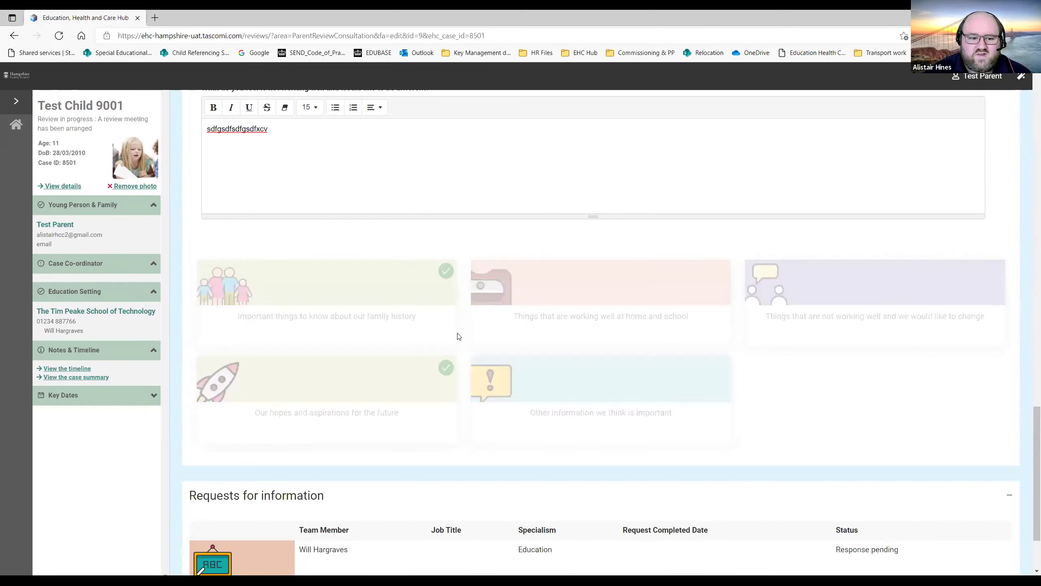
# Enter placeholder text in the working-well editor, trying bulleted and numbered lists and removing them.
pyautogui.scroll(-2, 405, 361)
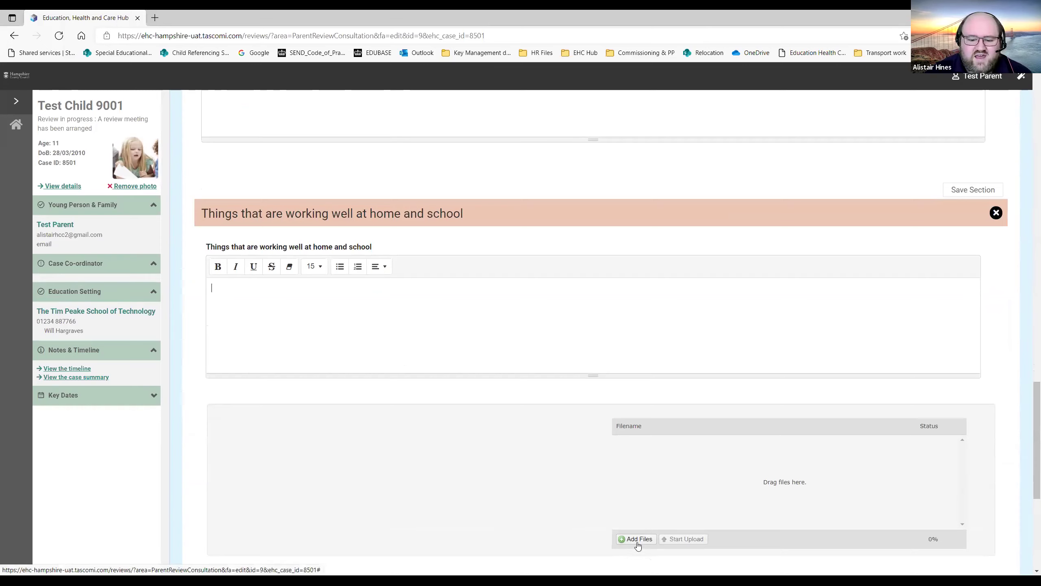
pyautogui.write('dgdfgdfgdfgdfg')
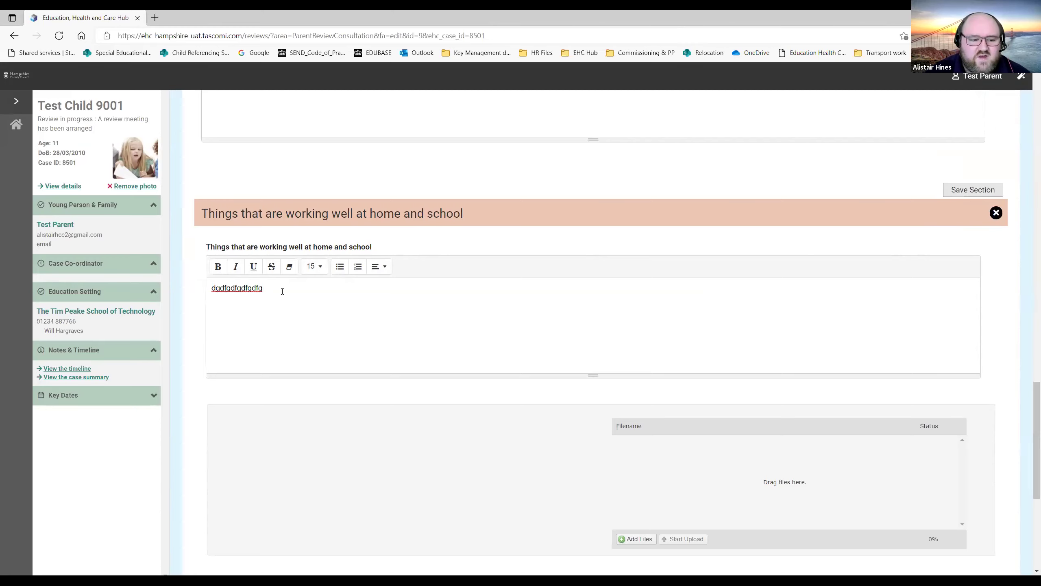
pyautogui.write('fdgdfg')
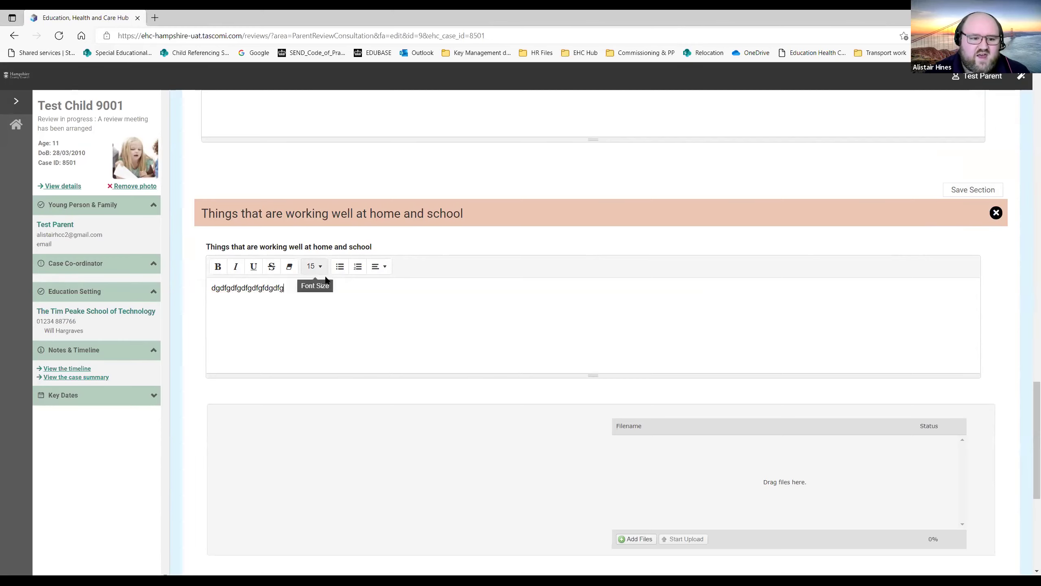
pyautogui.click(336, 267)
pyautogui.click(342, 267)
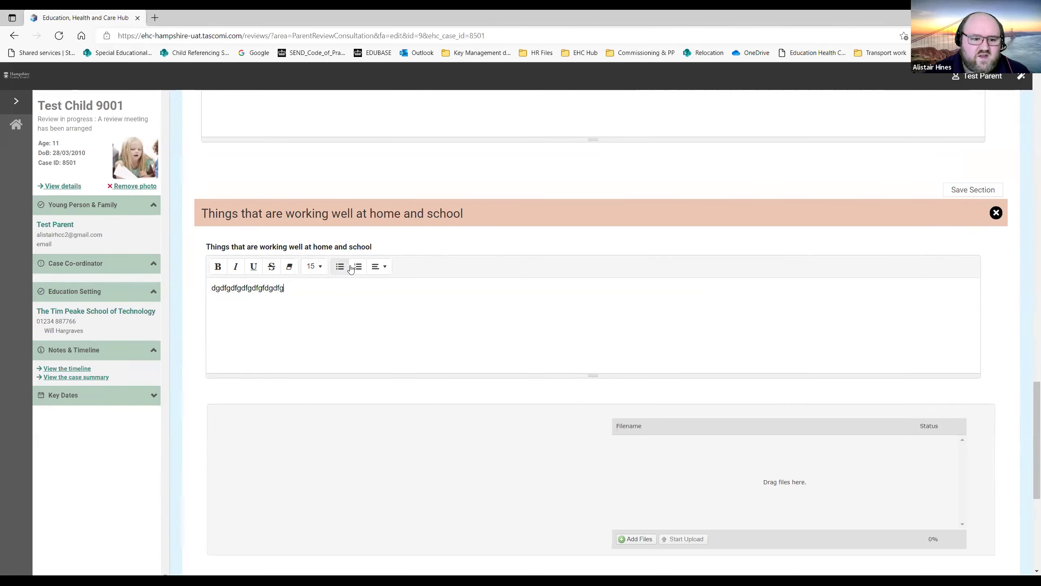
pyautogui.click(353, 267)
pyautogui.click(352, 268)
# Try centre alignment, return the text to left-aligned, then save and close the section.
pyautogui.click(379, 267)
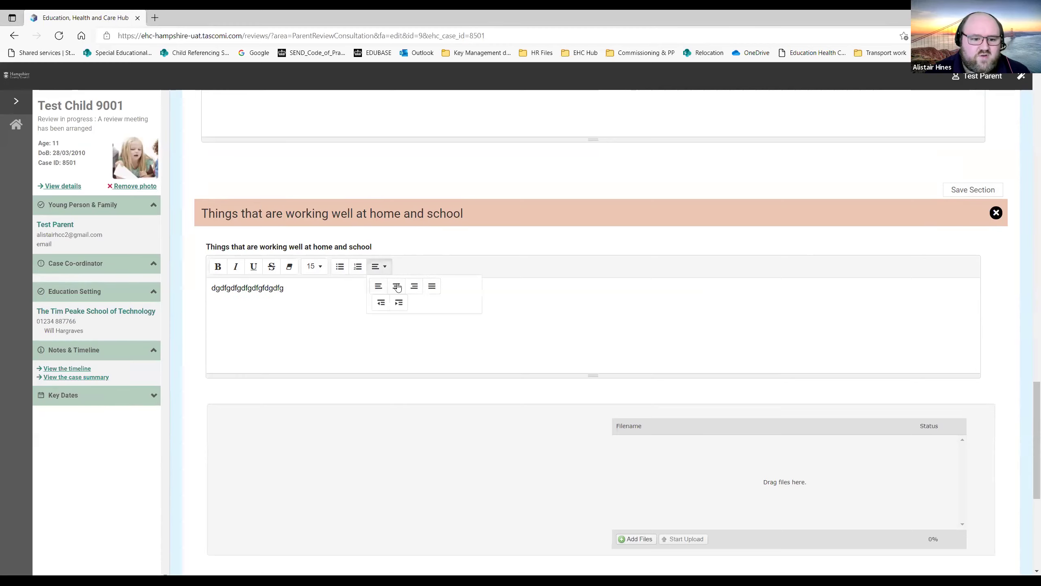
pyautogui.click(396, 286)
pyautogui.click(386, 271)
pyautogui.click(381, 284)
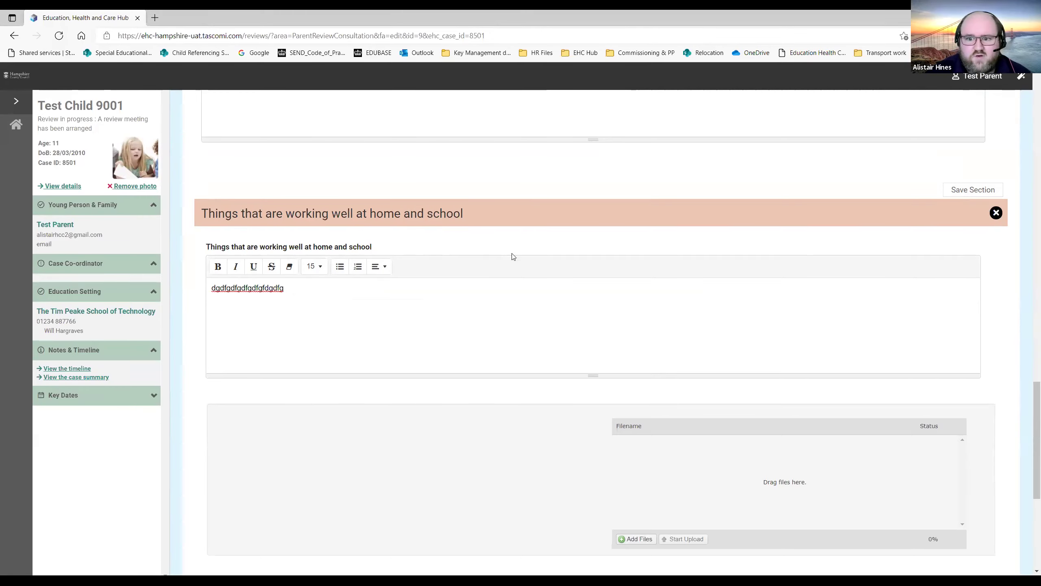
pyautogui.click(983, 191)
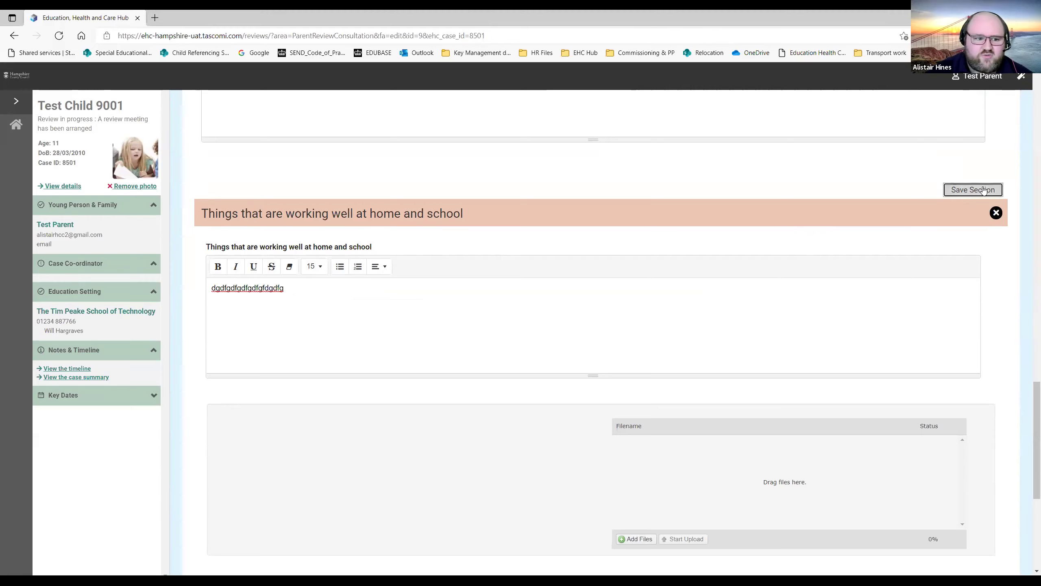
pyautogui.click(996, 213)
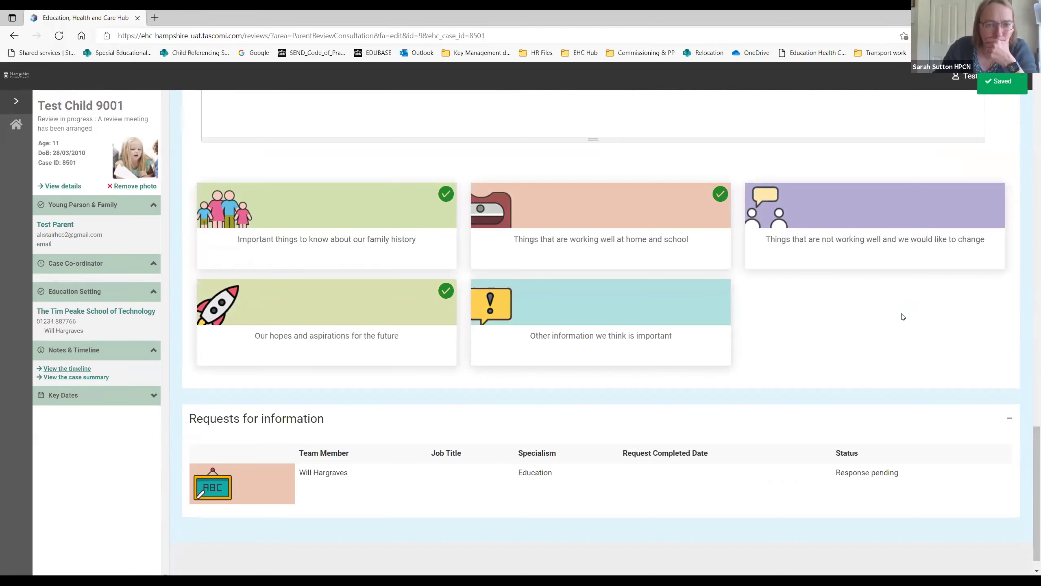
# Save the parent's views on the review.
pyautogui.scroll(10, 901, 316)
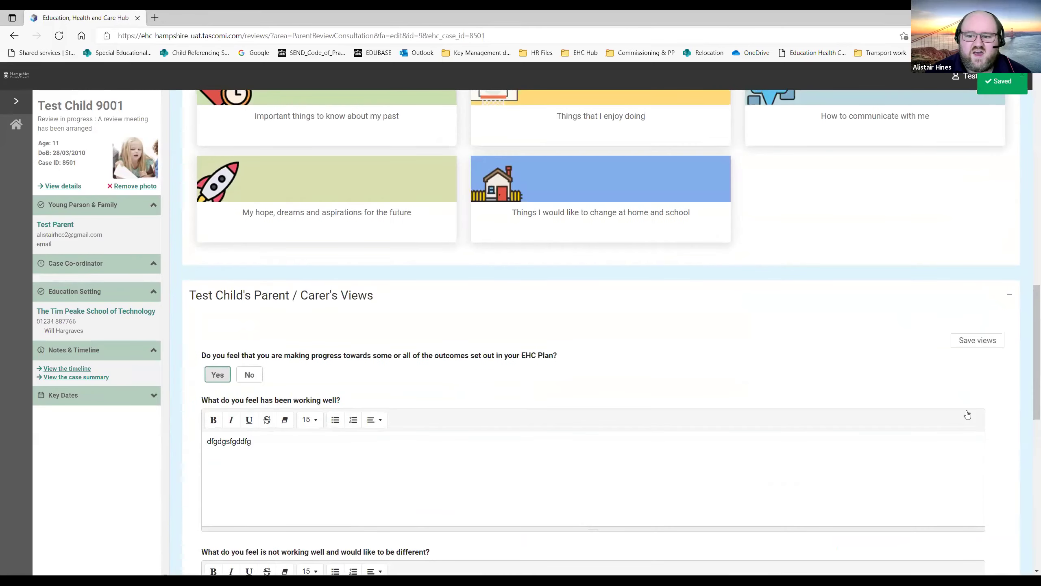
pyautogui.scroll(2, 968, 414)
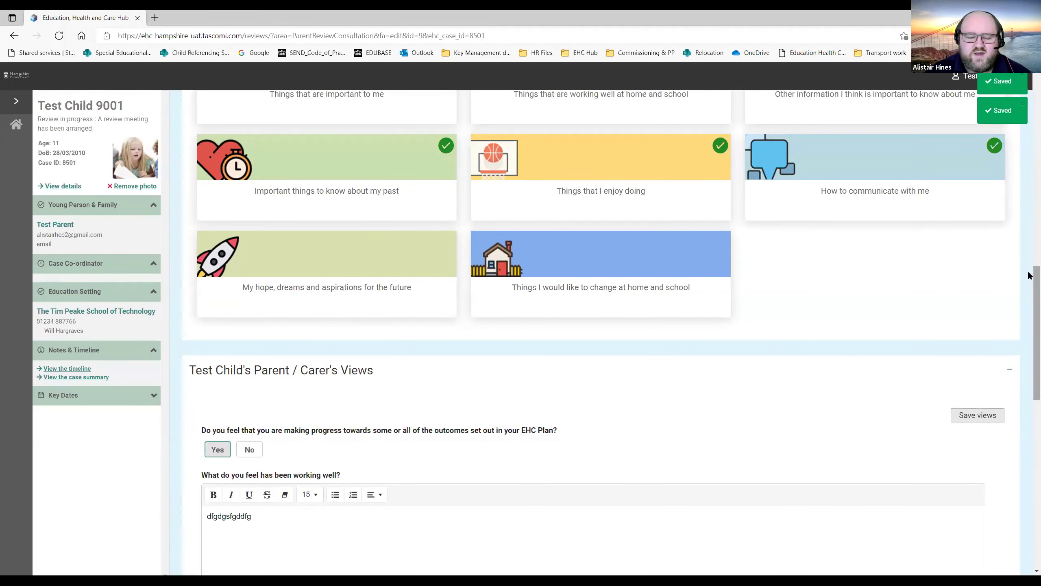
pyautogui.scroll(-5, 1029, 320)
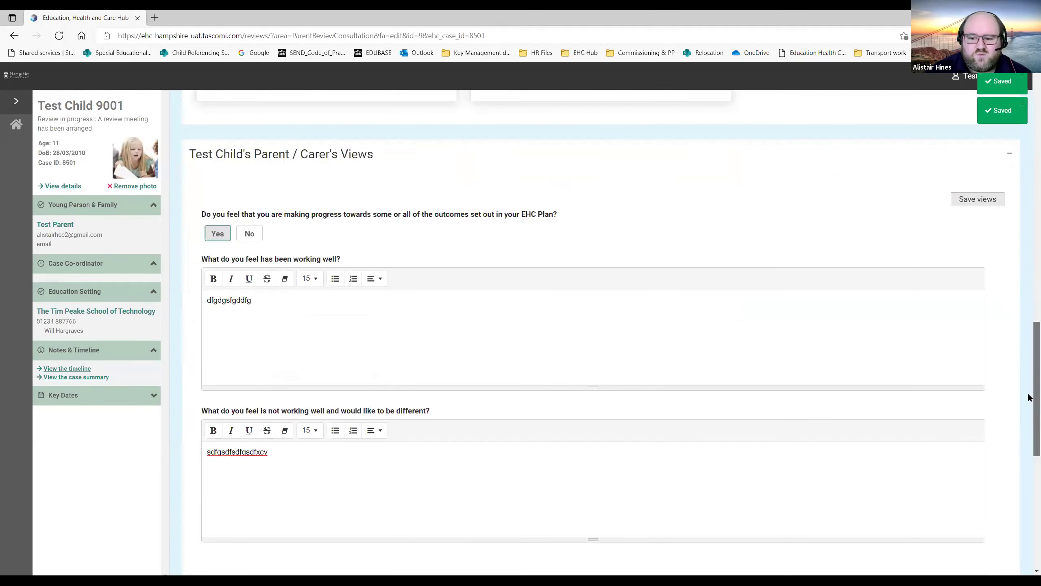
pyautogui.scroll(-7, 1029, 397)
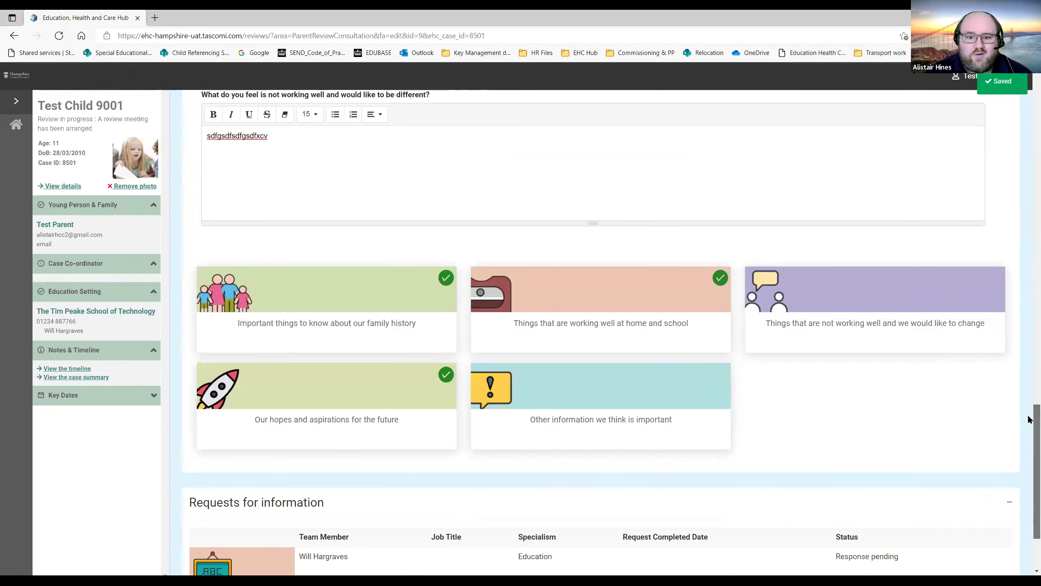
pyautogui.scroll(-1, 1029, 419)
pyautogui.scroll(2, 1029, 404)
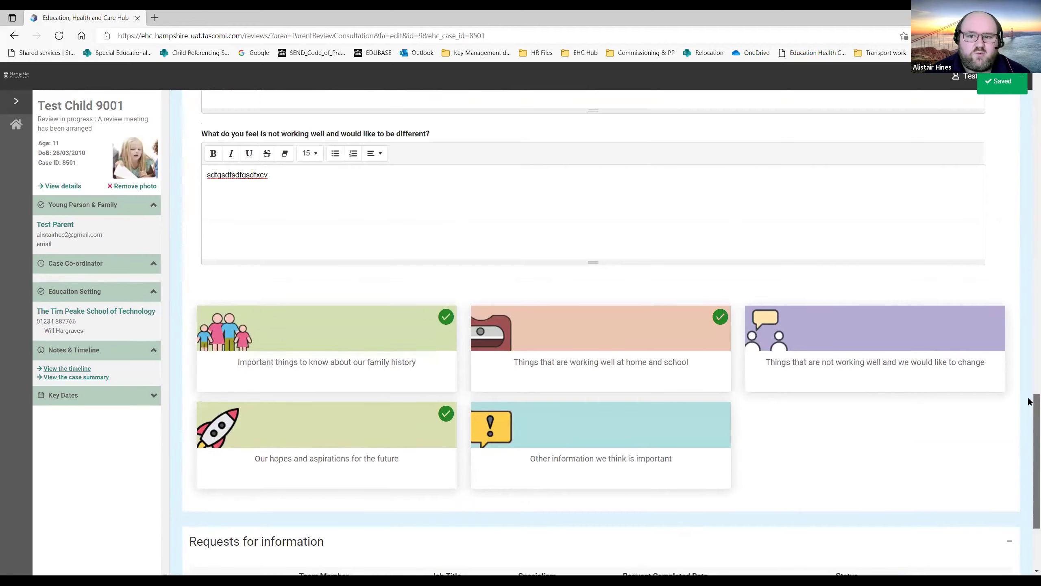
pyautogui.scroll(8, 1029, 398)
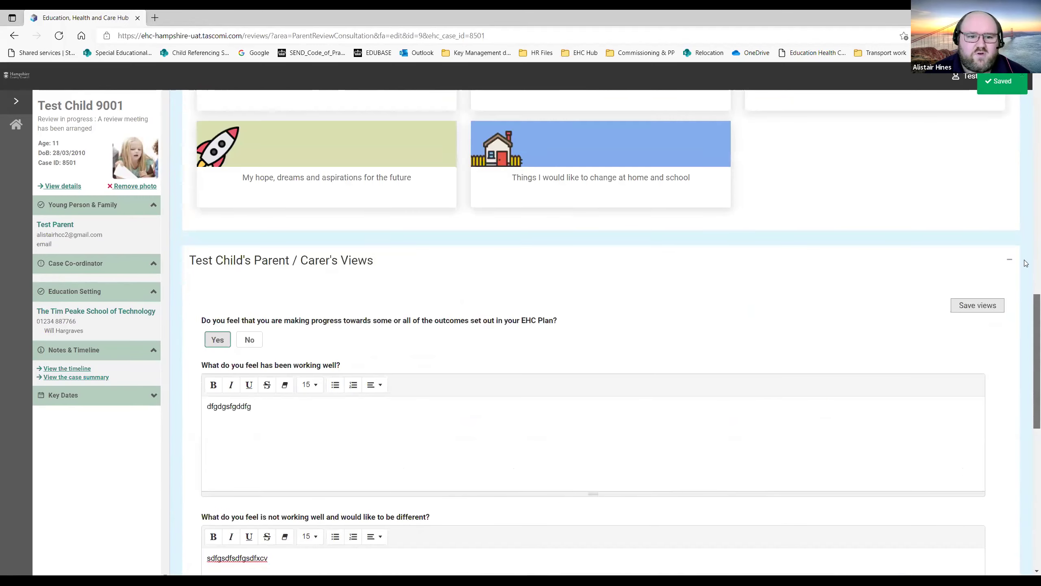
pyautogui.scroll(8, 1027, 213)
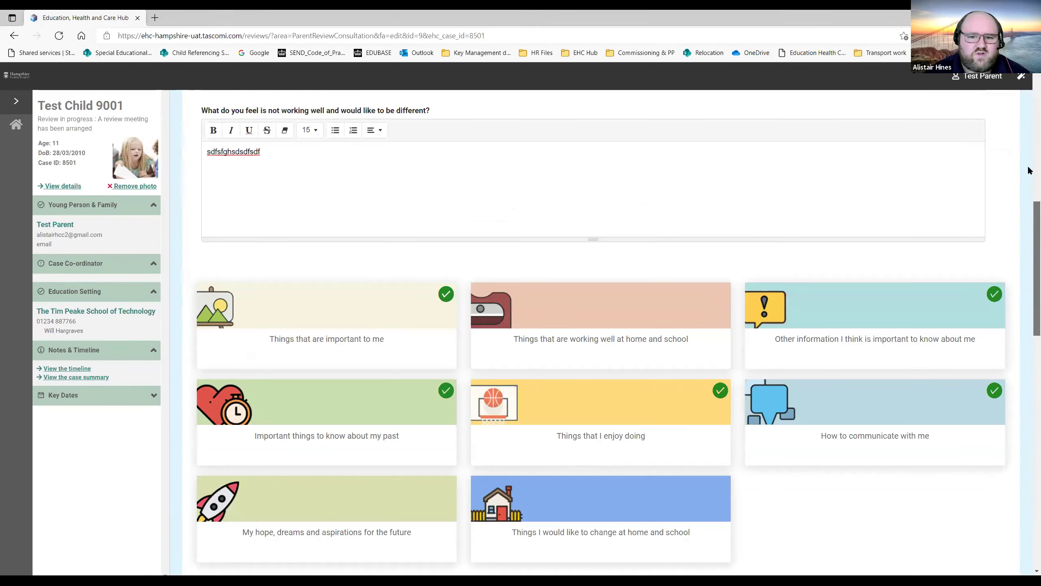
pyautogui.scroll(4, 1030, 161)
pyautogui.scroll(4, 1029, 123)
pyautogui.scroll(3, 1029, 105)
pyautogui.click(972, 383)
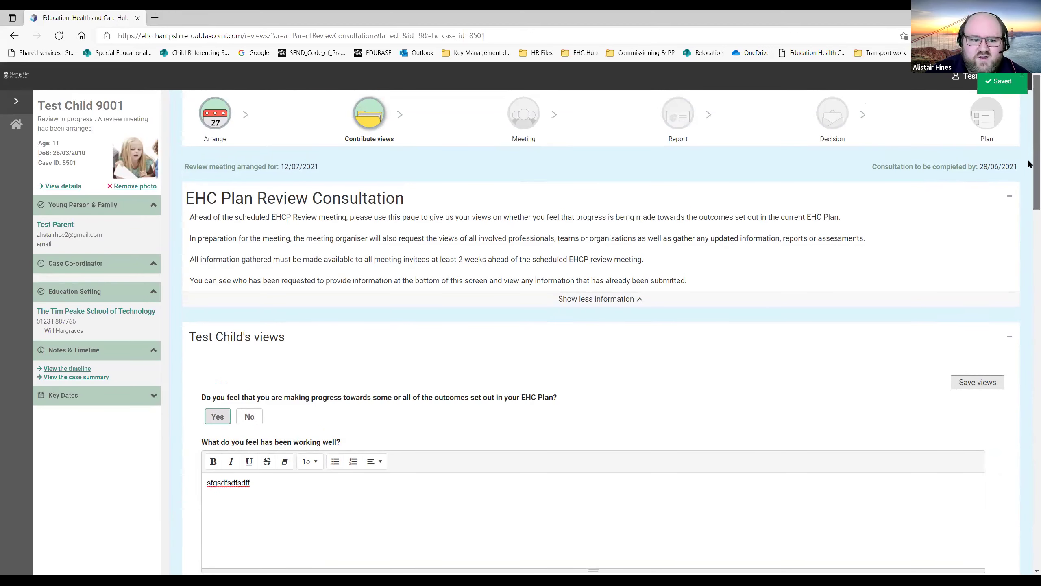
# Choose Log off from the Test Parent user menu.
pyautogui.scroll(1, 1028, 144)
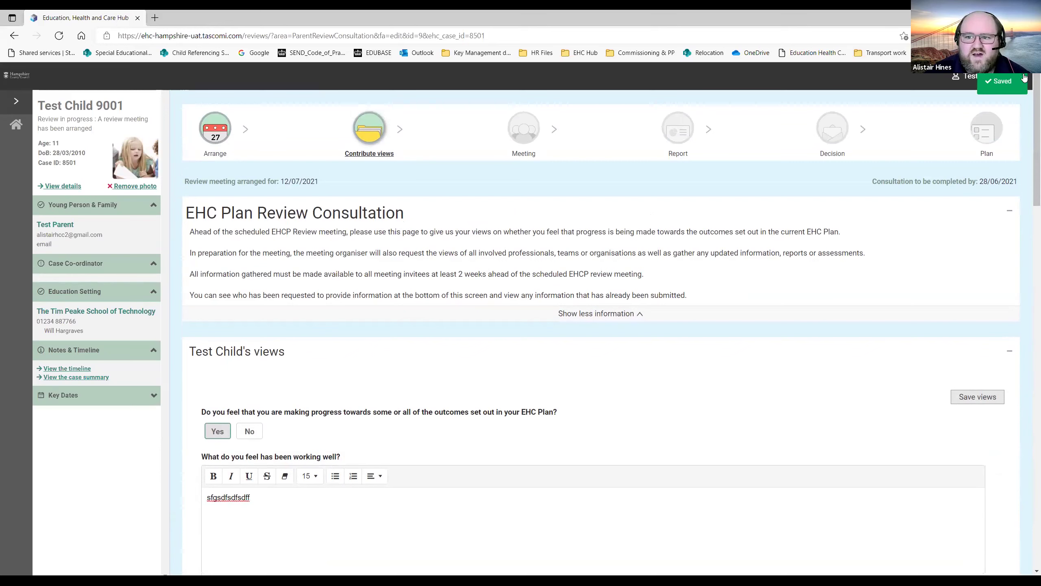
pyautogui.click(976, 81)
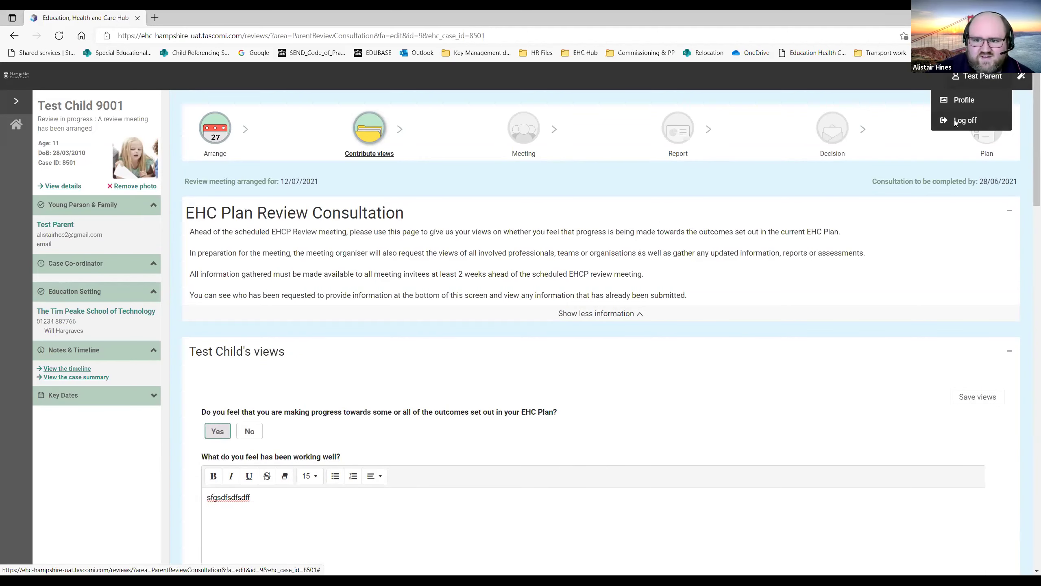
pyautogui.click(955, 121)
# Confirm sign-out, log in with the other saved account, and show the setting's cases in progress.
pyautogui.click(721, 333)
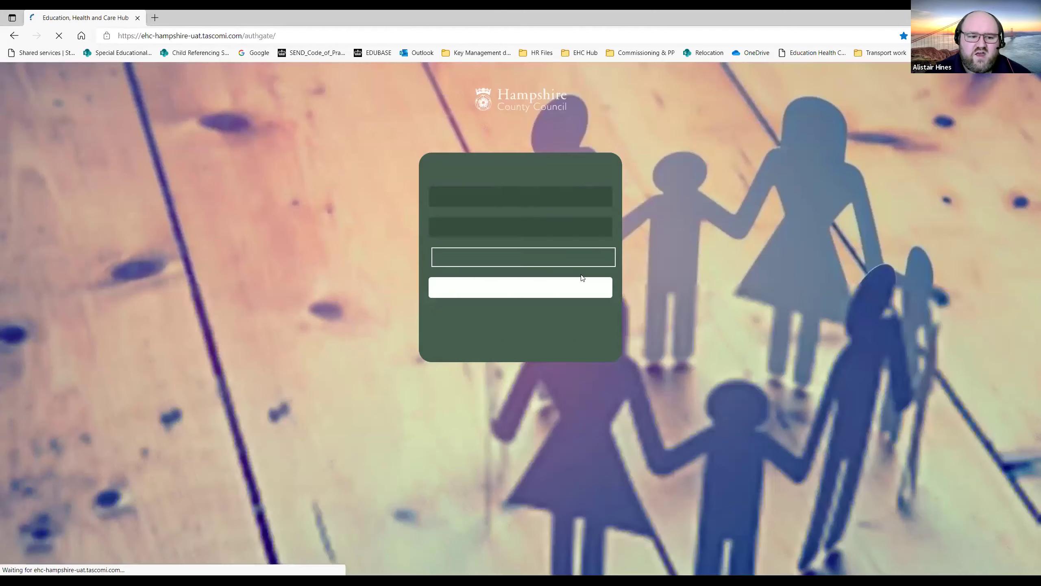
pyautogui.press('Tab')
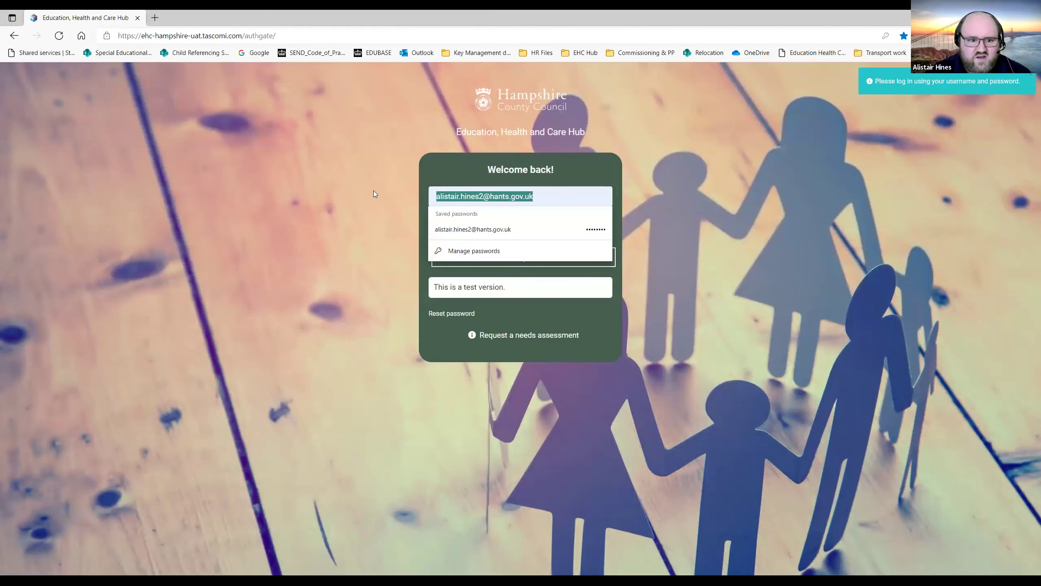
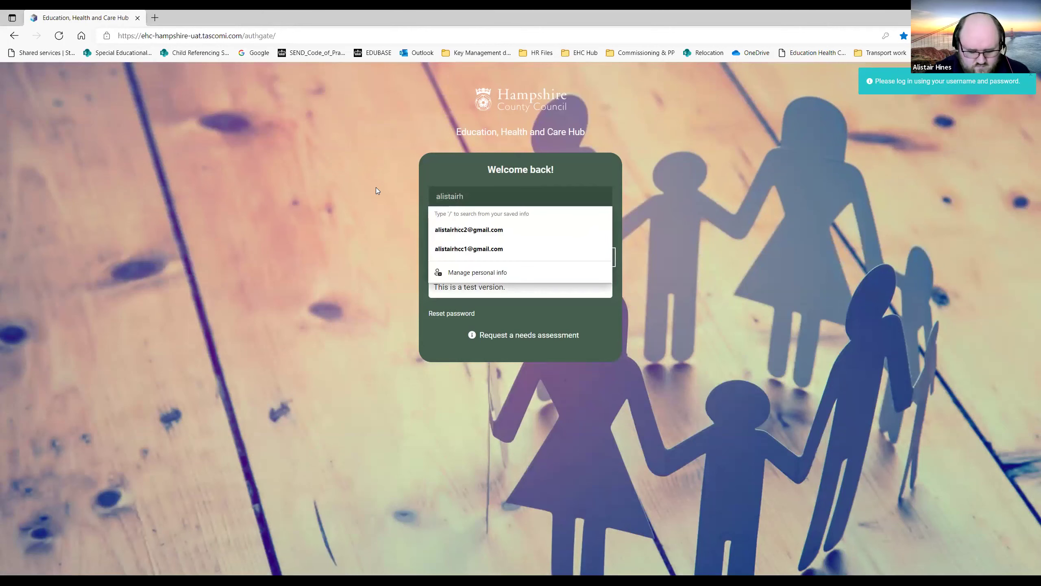
pyautogui.click(470, 247)
pyautogui.click(514, 253)
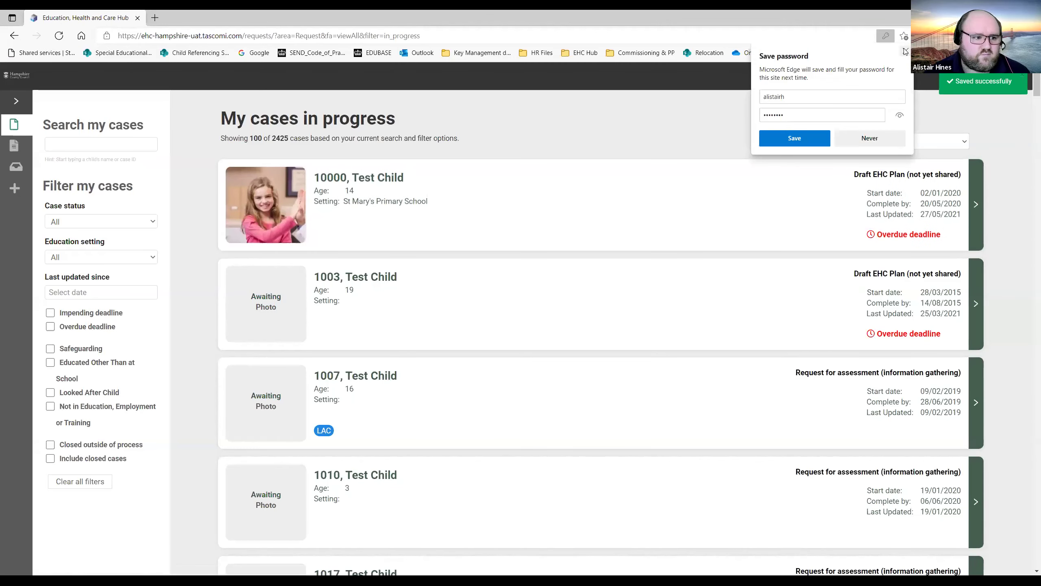
pyautogui.click(906, 51)
pyautogui.click(16, 171)
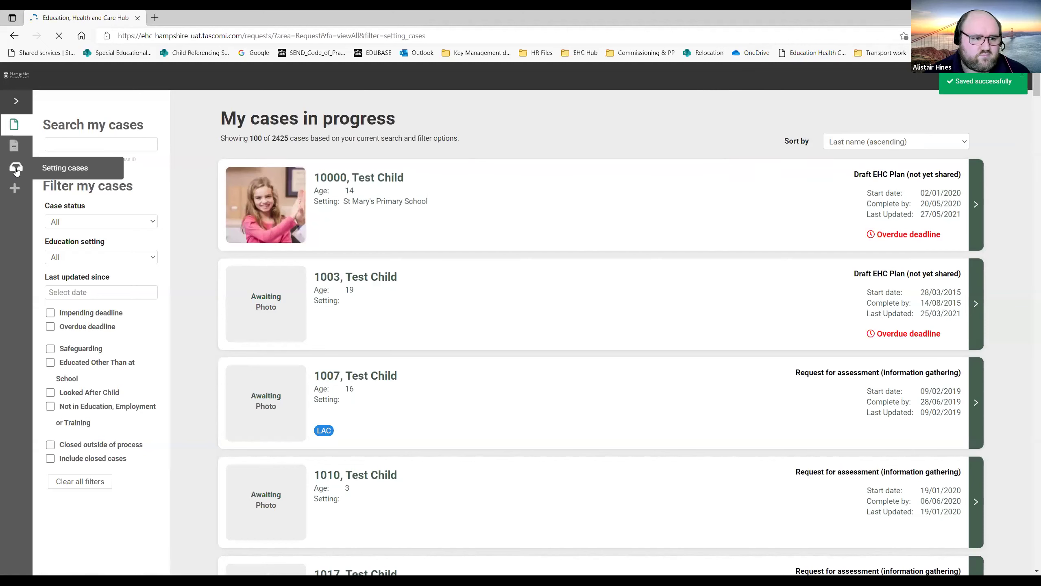
# Search the cases for 'test child 9001' and open its pending request for information.
pyautogui.click(86, 139)
pyautogui.write('test child 9001')
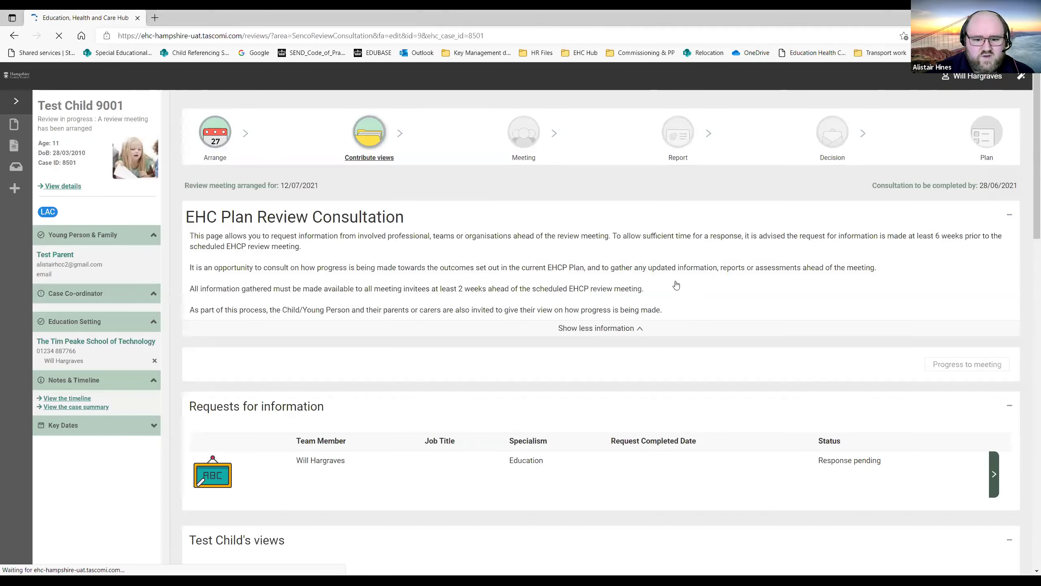
pyautogui.scroll(-3, 218, 351)
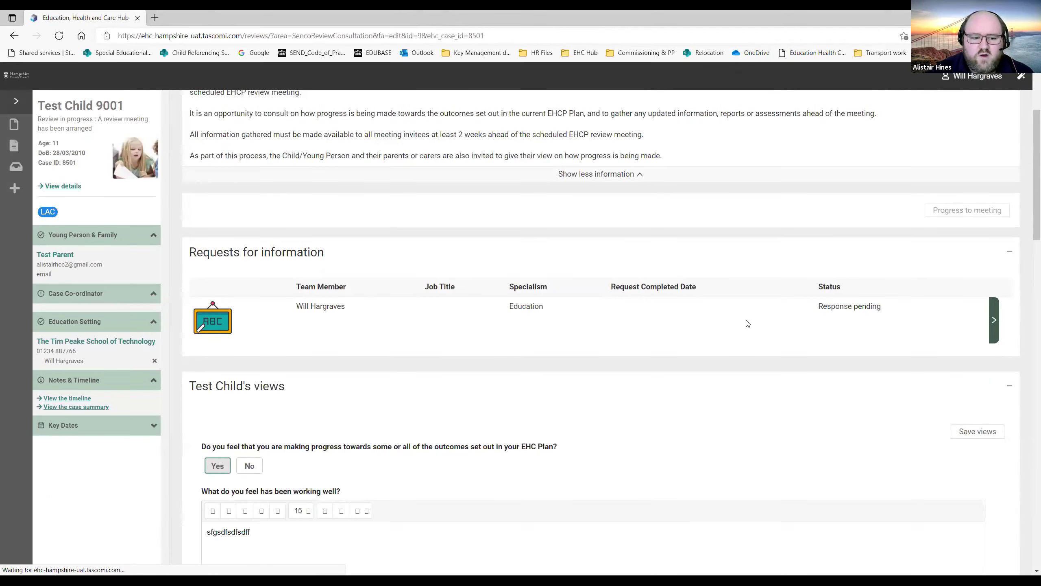
pyautogui.click(995, 320)
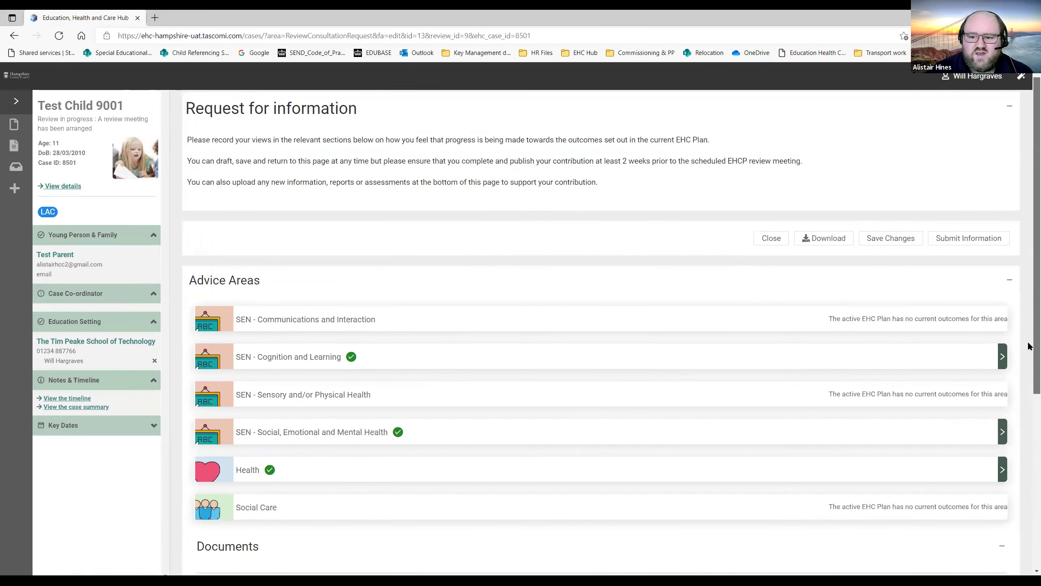
# Open the SEN - Cognition and Learning advice area.
pyautogui.scroll(-5, 1027, 346)
pyautogui.scroll(3, 1029, 333)
pyautogui.scroll(2, 1028, 311)
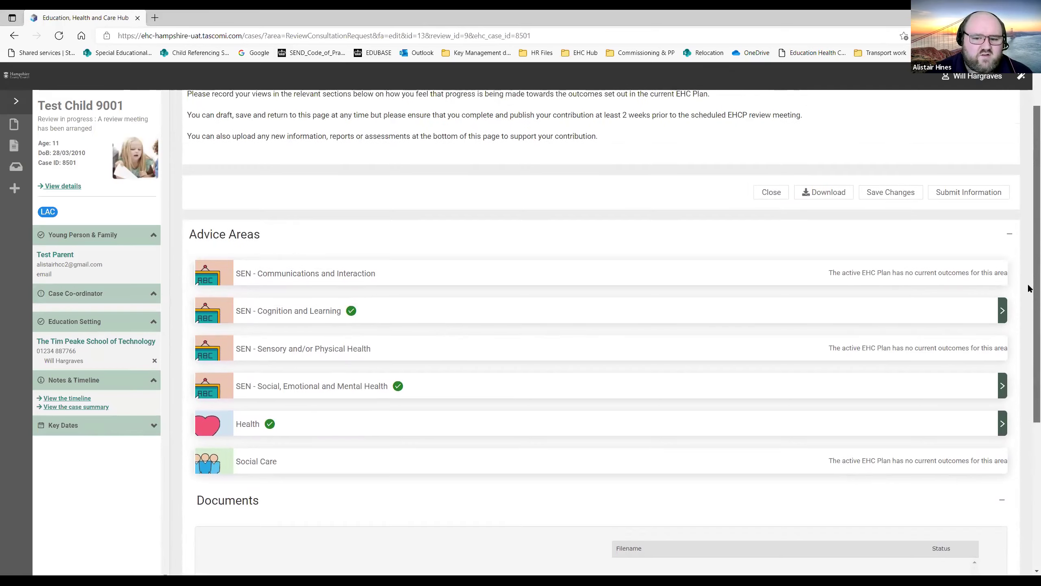
pyautogui.scroll(-1, 1028, 311)
pyautogui.scroll(-1, 1029, 320)
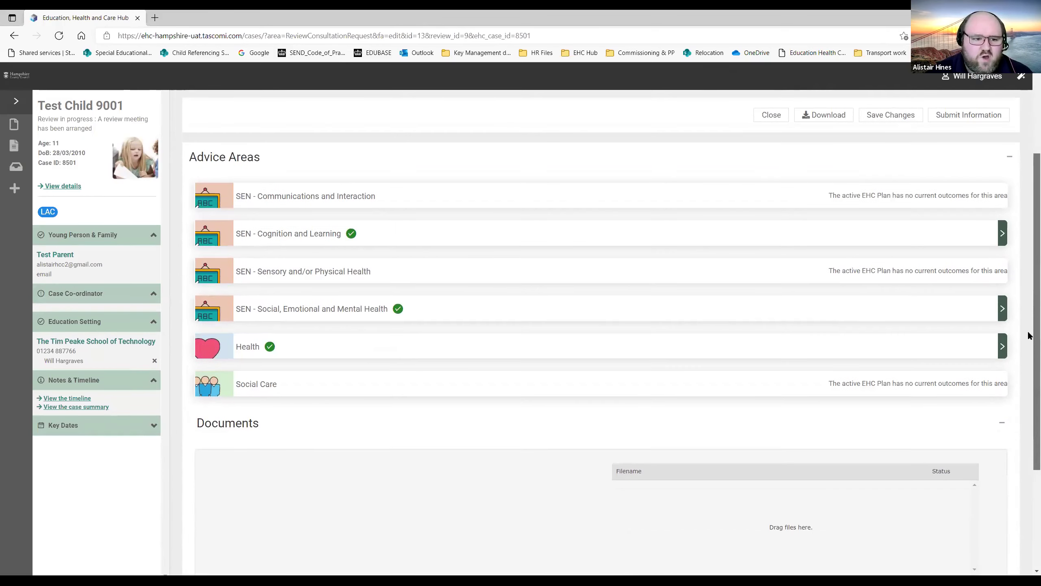
pyautogui.scroll(-2, 598, 451)
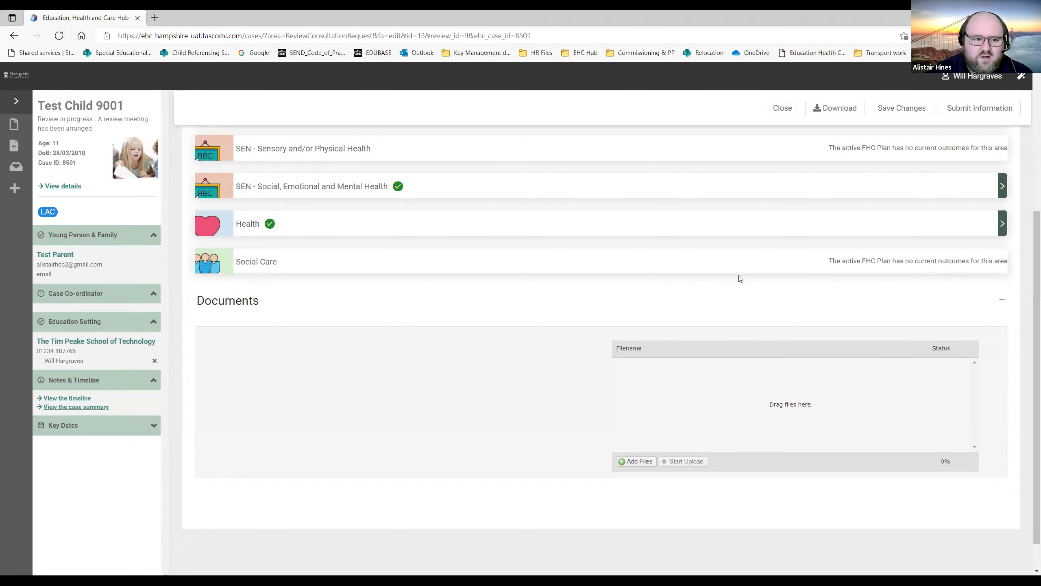
pyautogui.scroll(4, 740, 279)
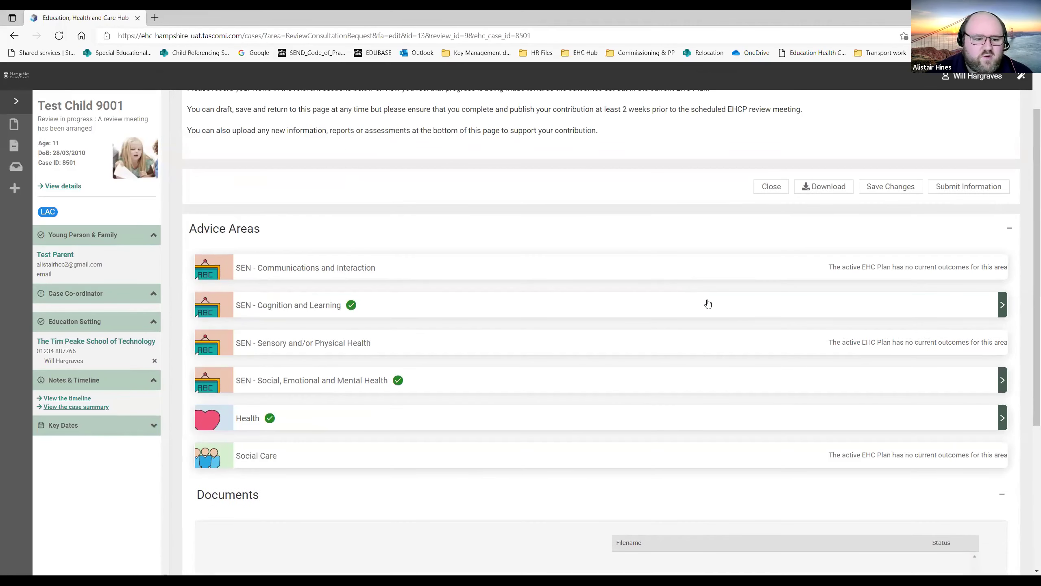
pyautogui.click(708, 304)
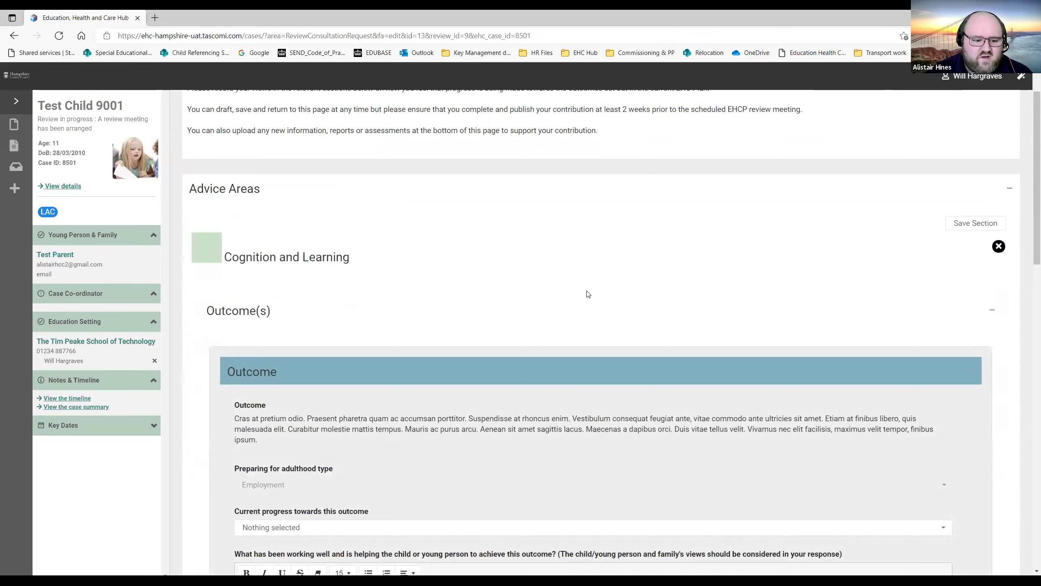
# Answer No to outcome changes, extra short-term targets and SEN provision changes, then save and close.
pyautogui.scroll(-3, 619, 279)
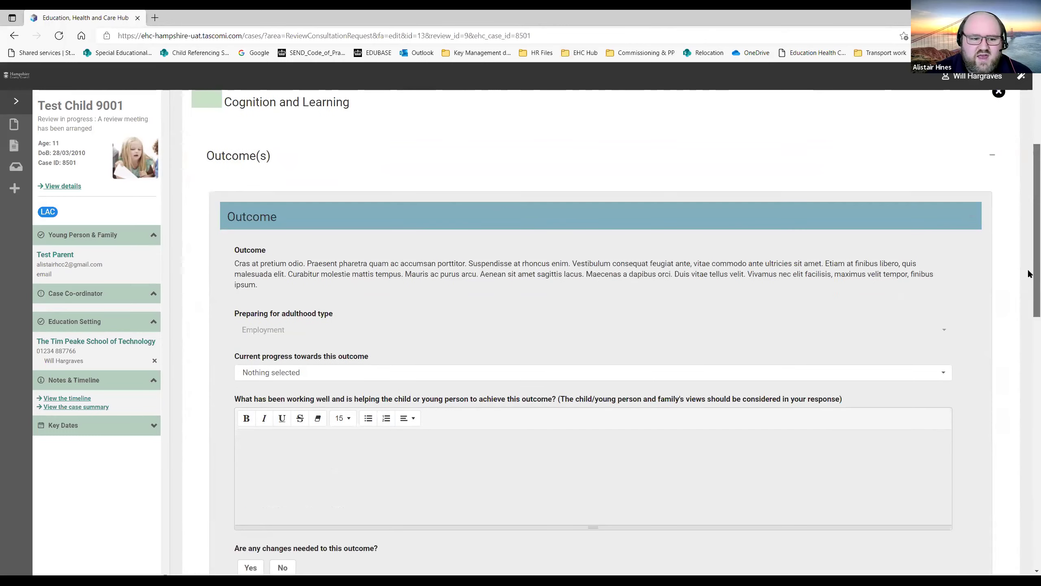
pyautogui.scroll(-3, 1030, 279)
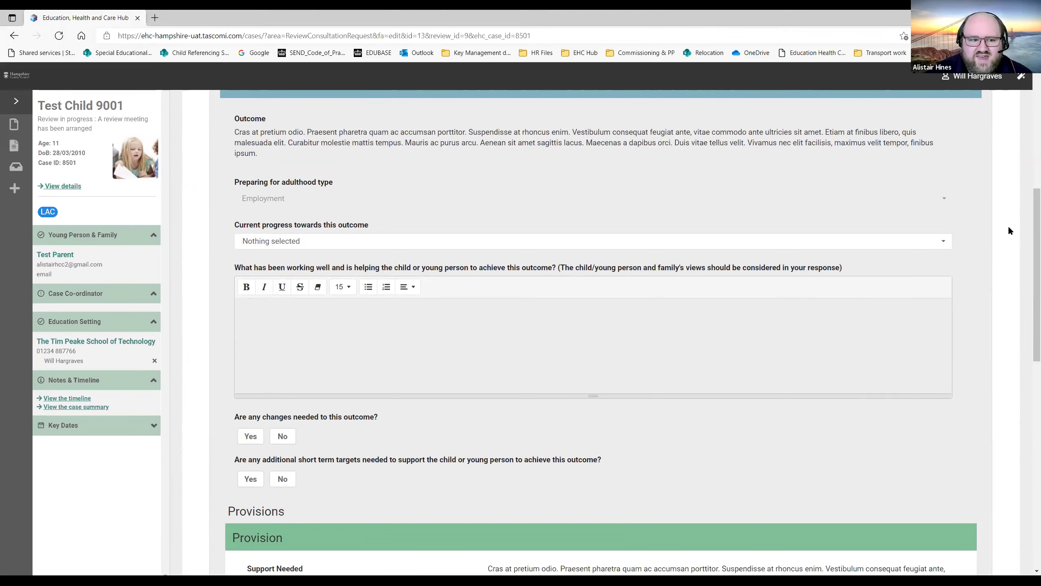
pyautogui.click(941, 245)
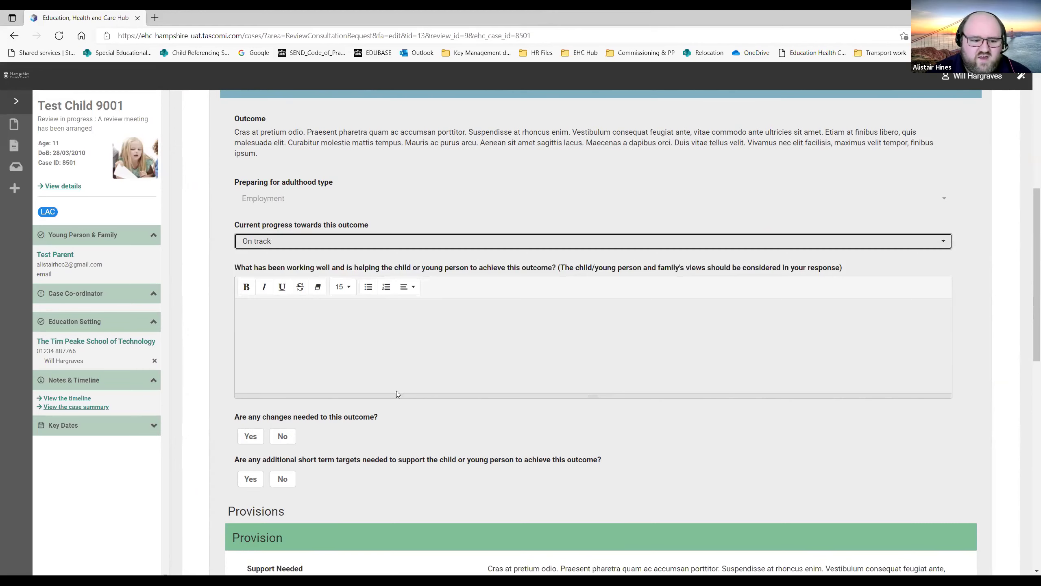
pyautogui.click(285, 436)
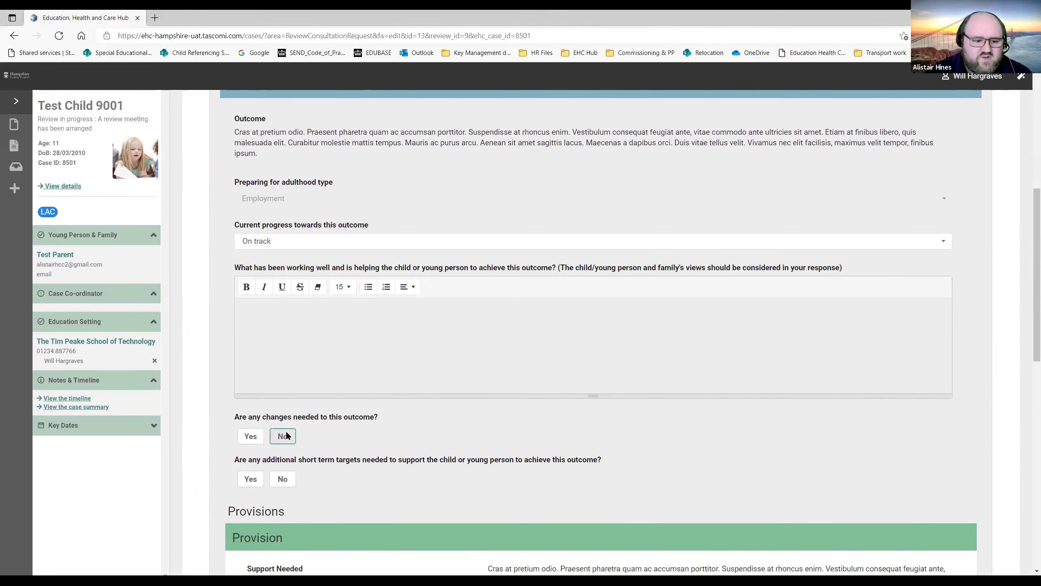
pyautogui.click(284, 480)
pyautogui.scroll(-10, 402, 406)
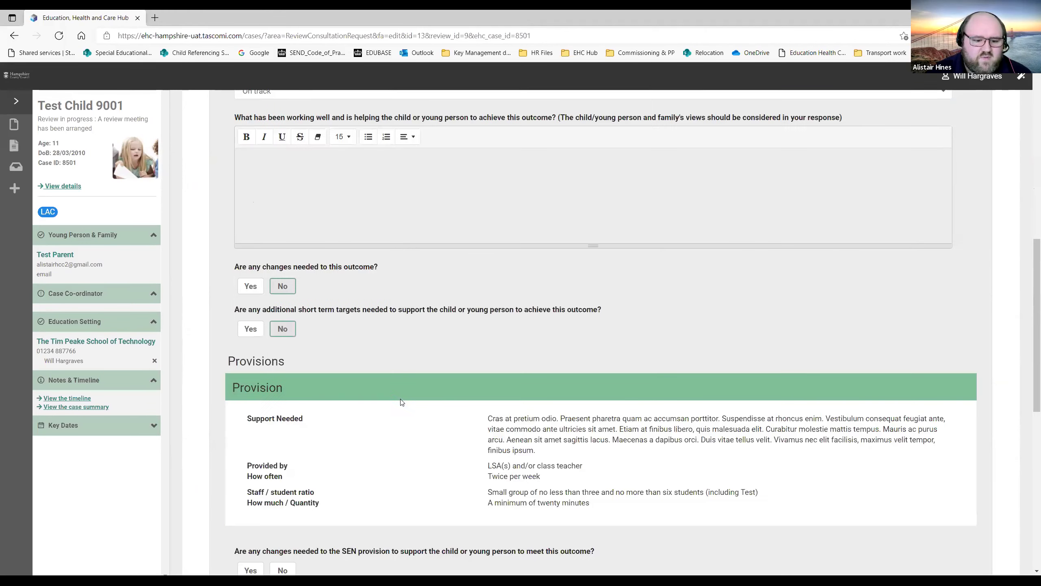
pyautogui.click(282, 264)
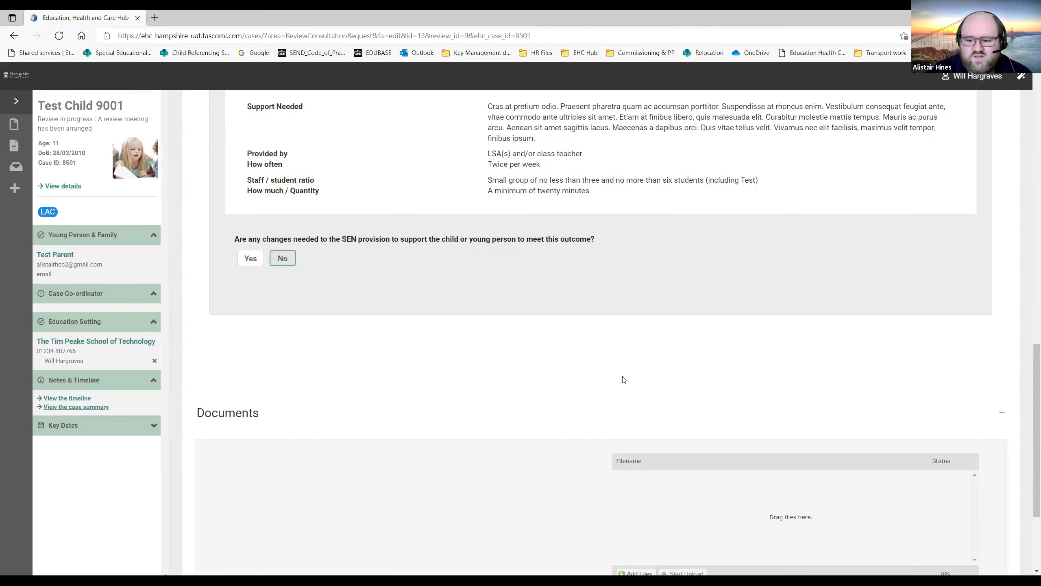
pyautogui.scroll(-3, 623, 377)
pyautogui.scroll(20, 781, 433)
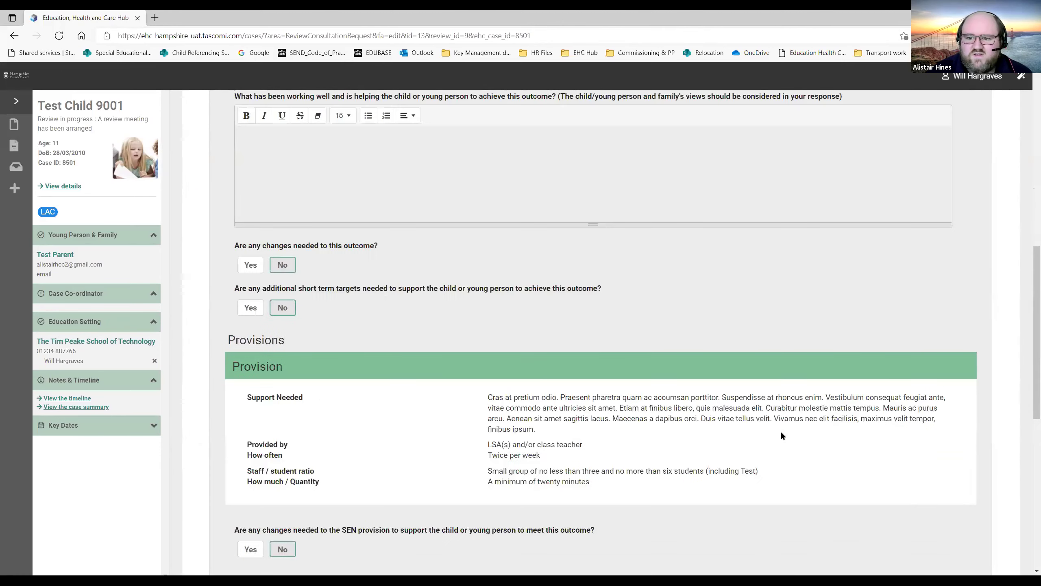
pyautogui.click(969, 287)
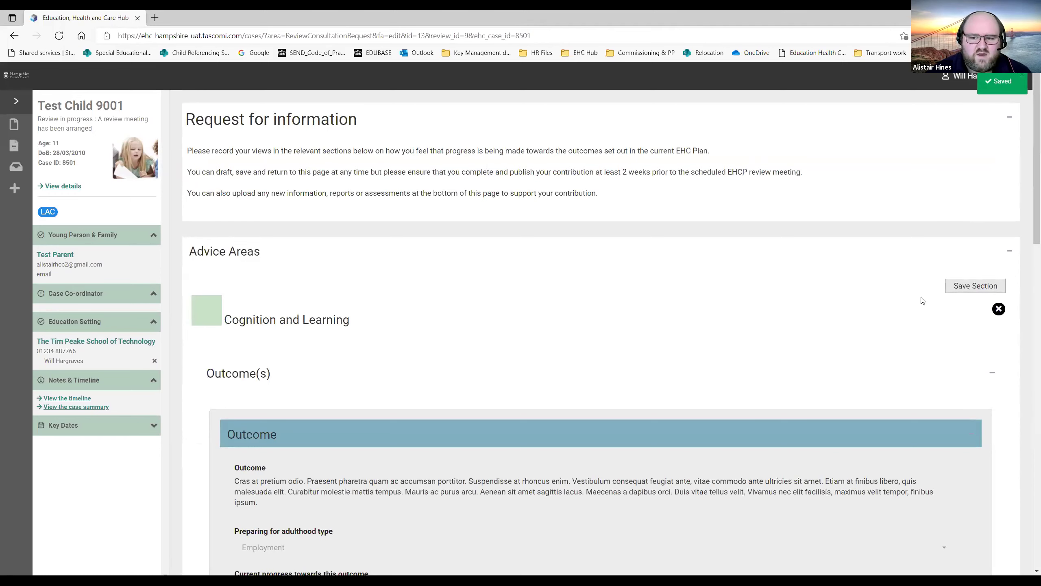
pyautogui.click(999, 309)
pyautogui.scroll(-2, 805, 264)
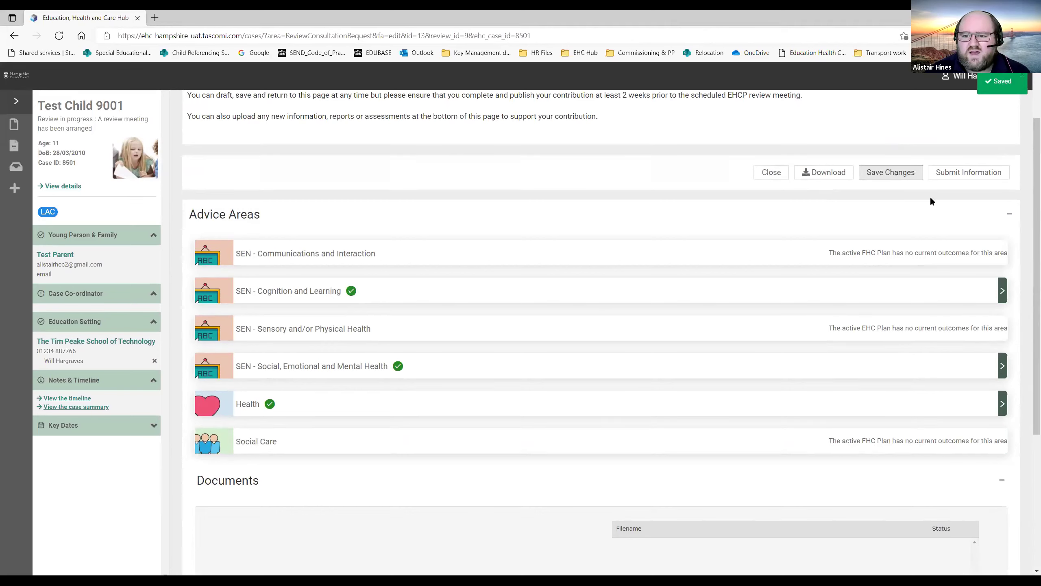
# Submit the education information and confirm with Yes.
pyautogui.click(965, 175)
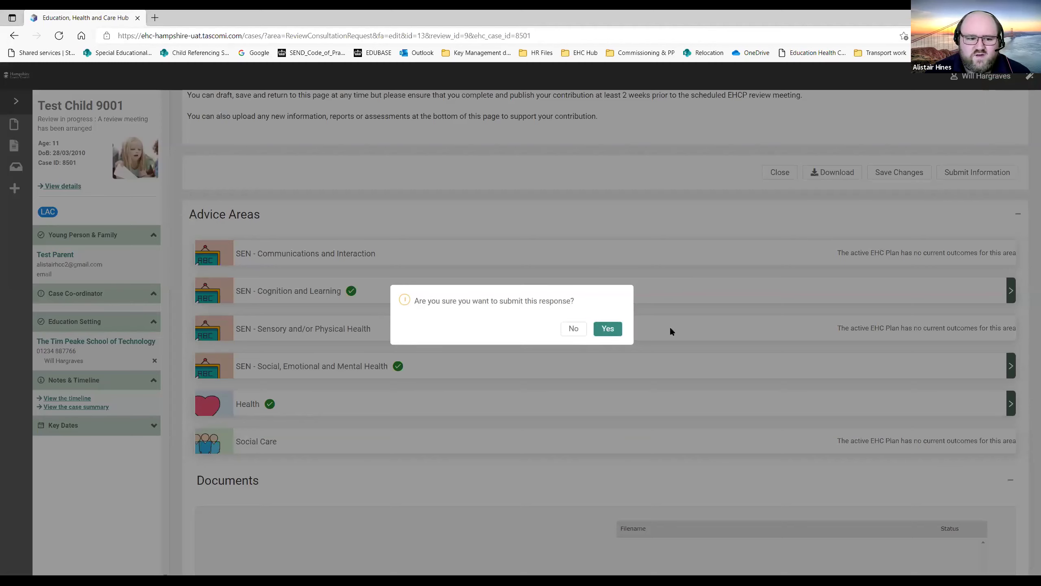
pyautogui.click(609, 329)
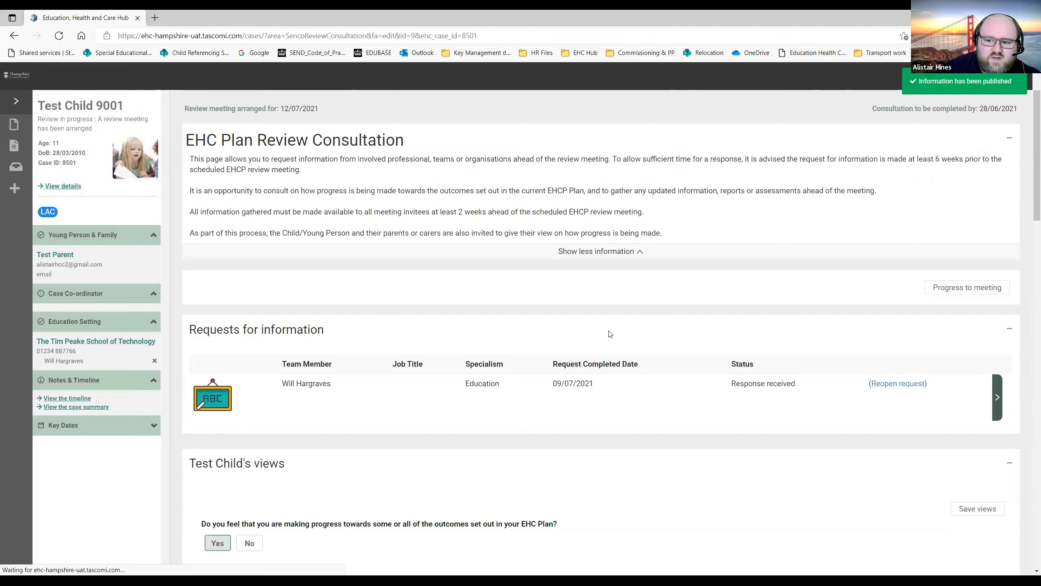
pyautogui.scroll(-4, 610, 333)
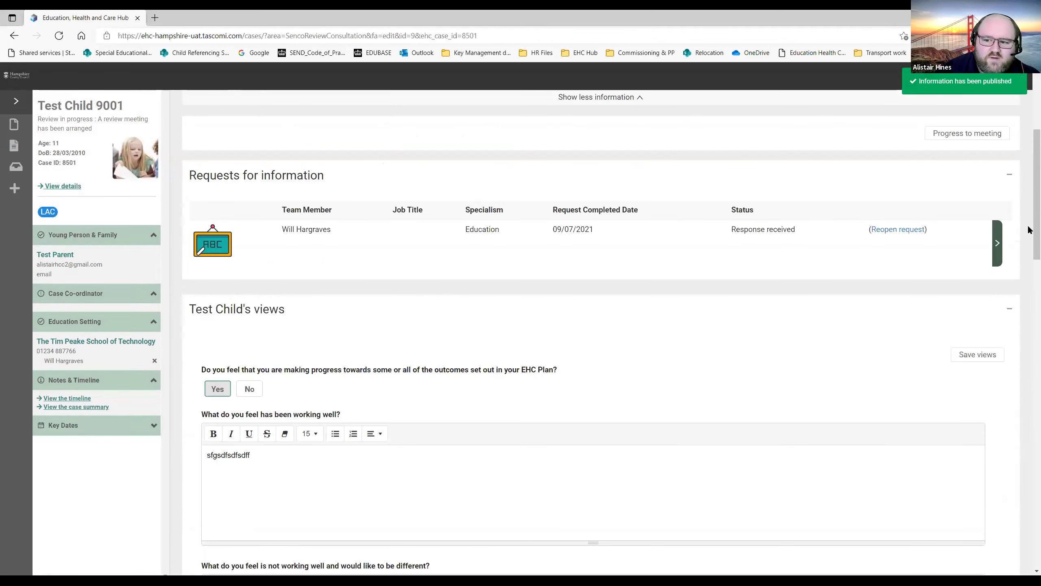
pyautogui.scroll(-13, 1029, 286)
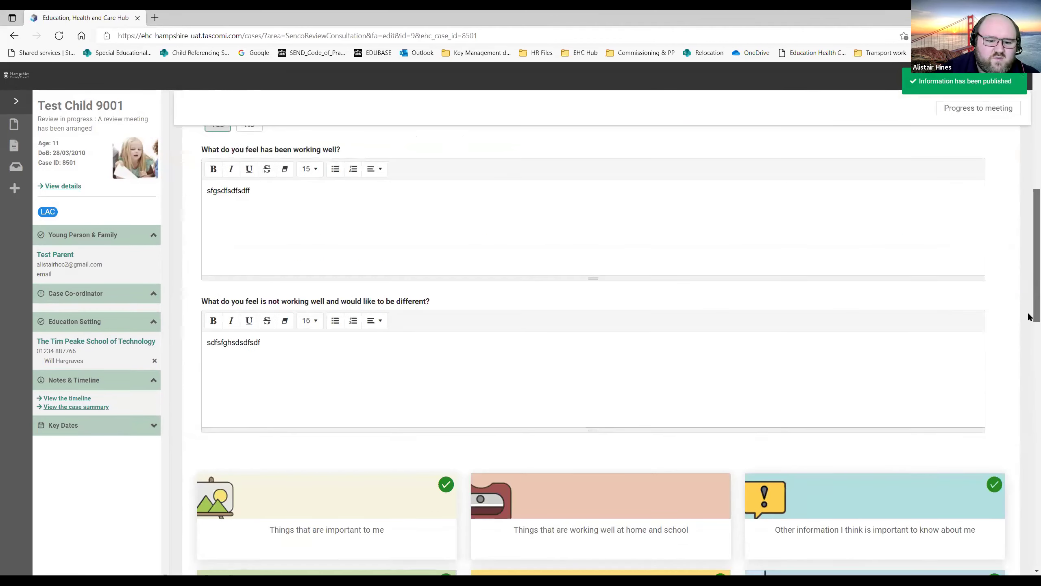
pyautogui.scroll(-12, 1029, 431)
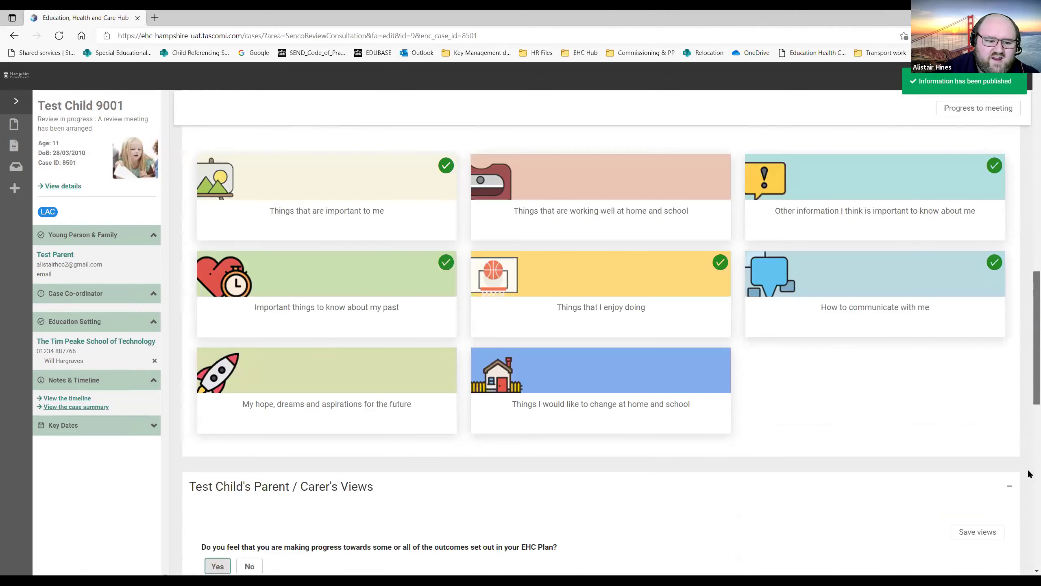
pyautogui.scroll(20, 1030, 188)
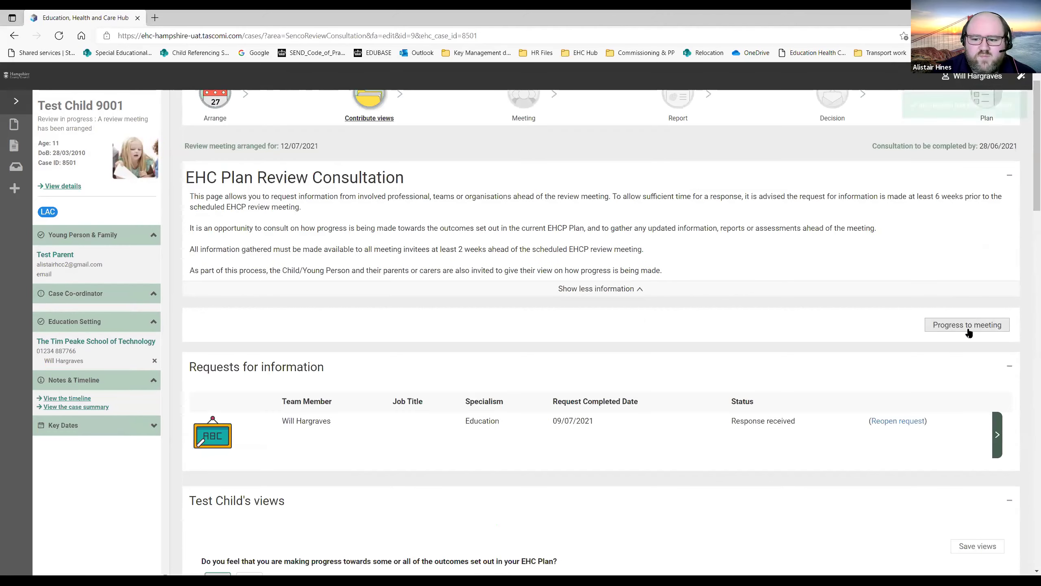
# Progress the review to the meeting stage and confirm with Yes.
pyautogui.click(968, 328)
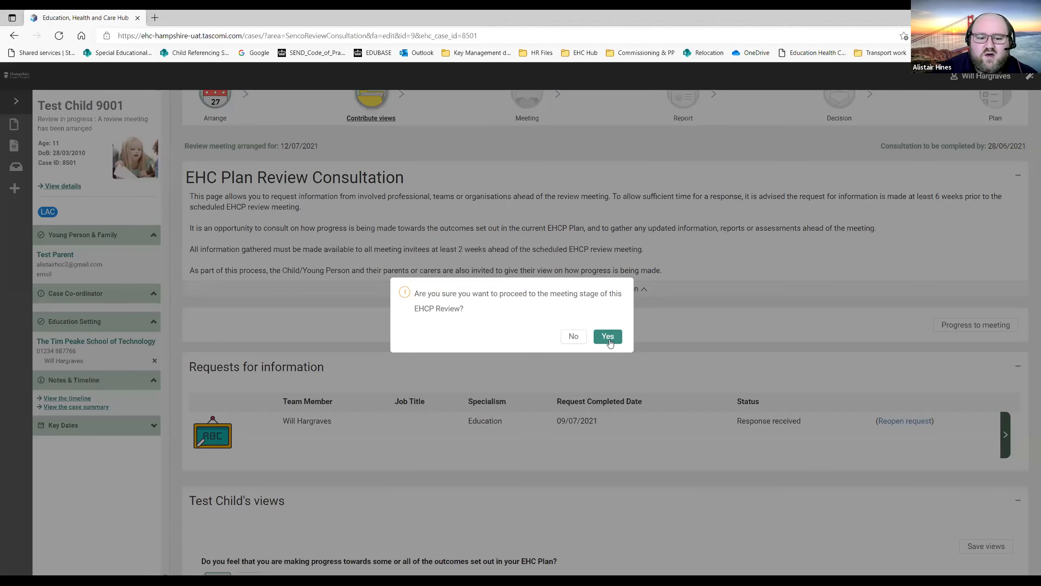
pyautogui.click(608, 337)
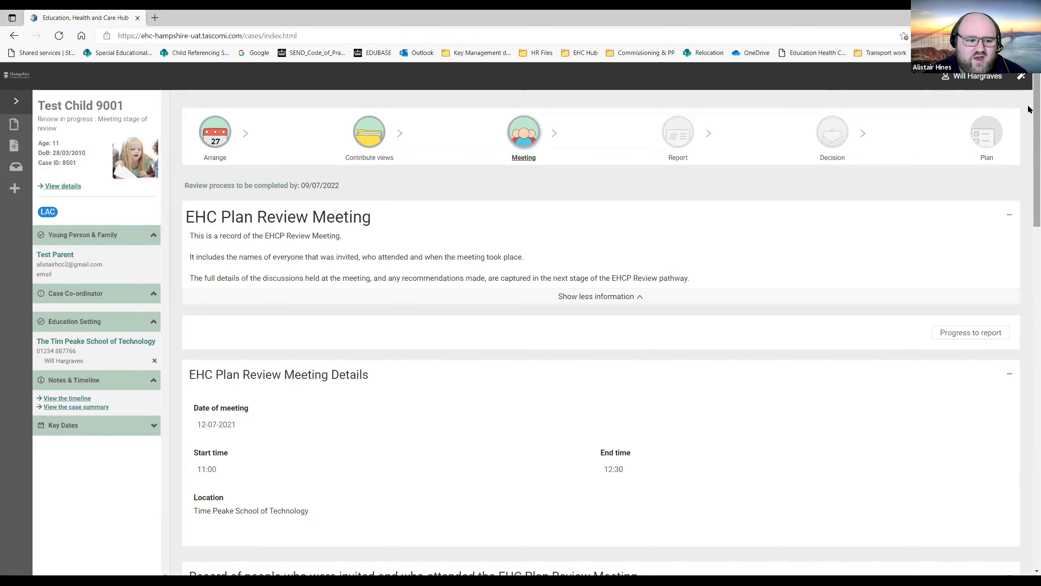
# Tick 'Attended meeting?' for both the invited parent and the invited professional.
pyautogui.moveTo(1028, 108); pyautogui.dragTo(1029, 165)
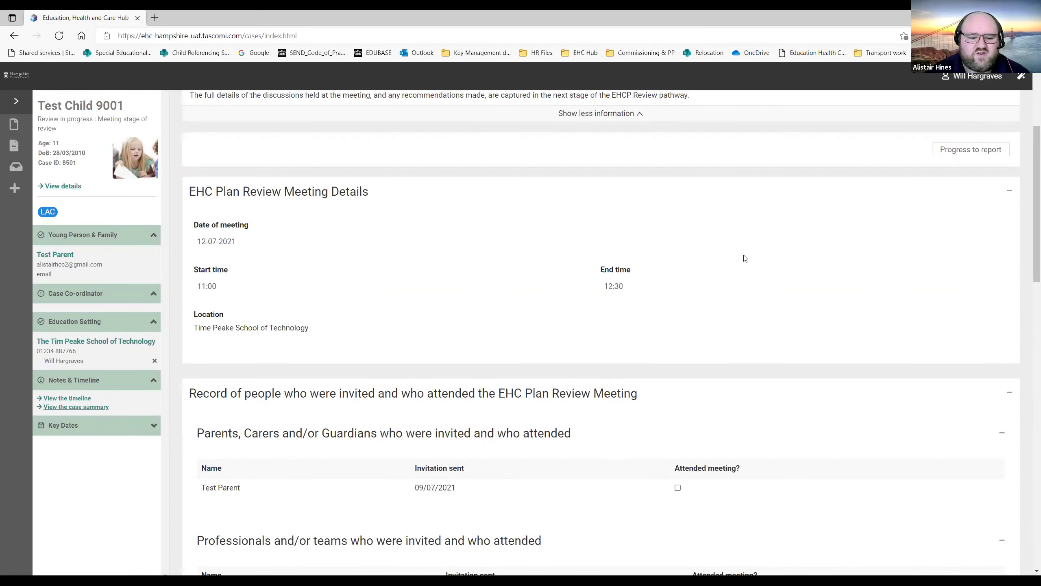
pyautogui.scroll(-5, 816, 246)
pyautogui.moveTo(1028, 228); pyautogui.dragTo(1028, 249)
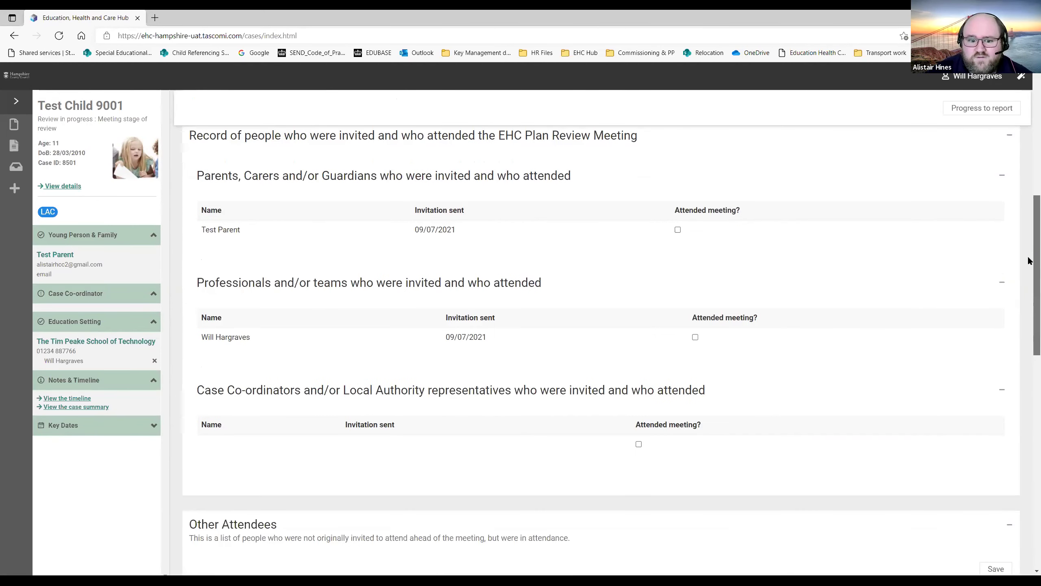
pyautogui.scroll(-3, 1028, 262)
pyautogui.scroll(-5, 1029, 338)
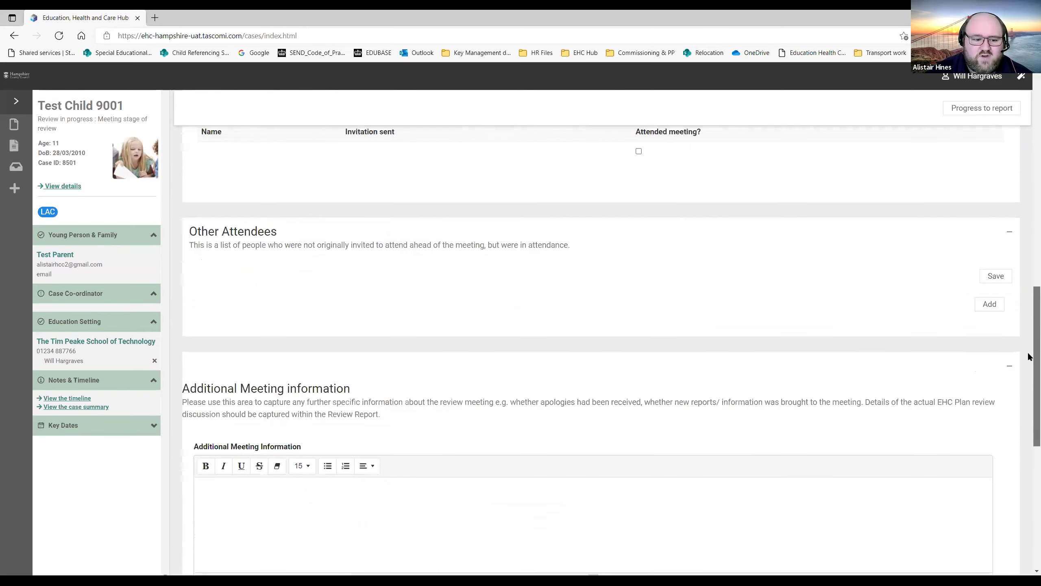
pyautogui.scroll(4, 1029, 251)
pyautogui.scroll(5, 1029, 242)
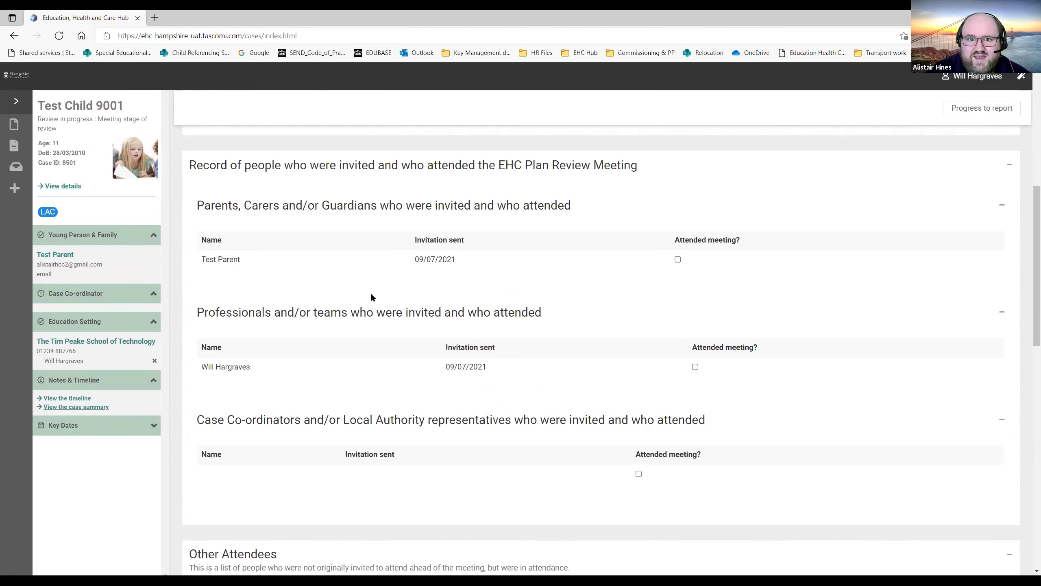
pyautogui.click(678, 260)
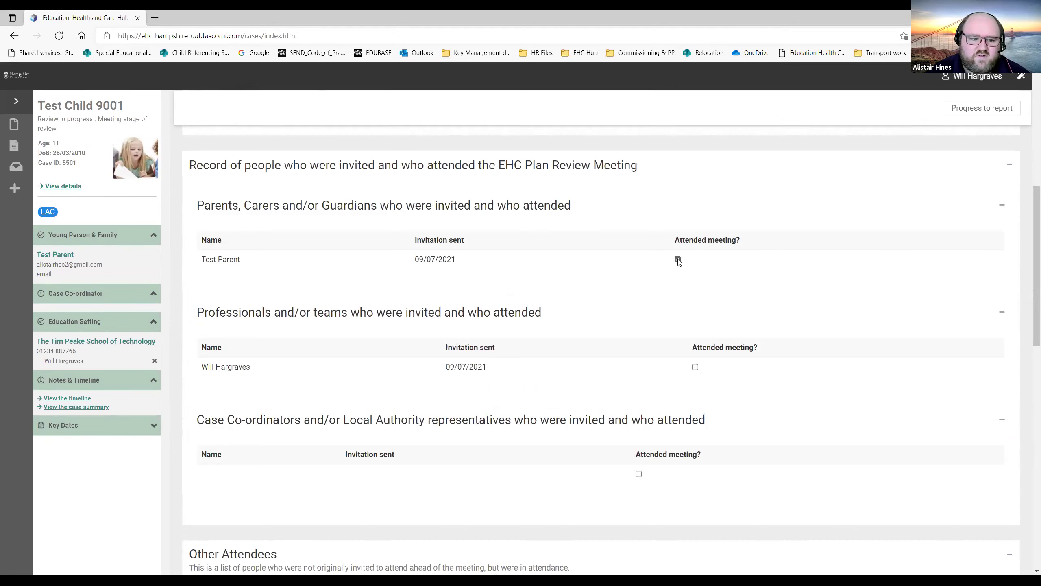
pyautogui.click(695, 365)
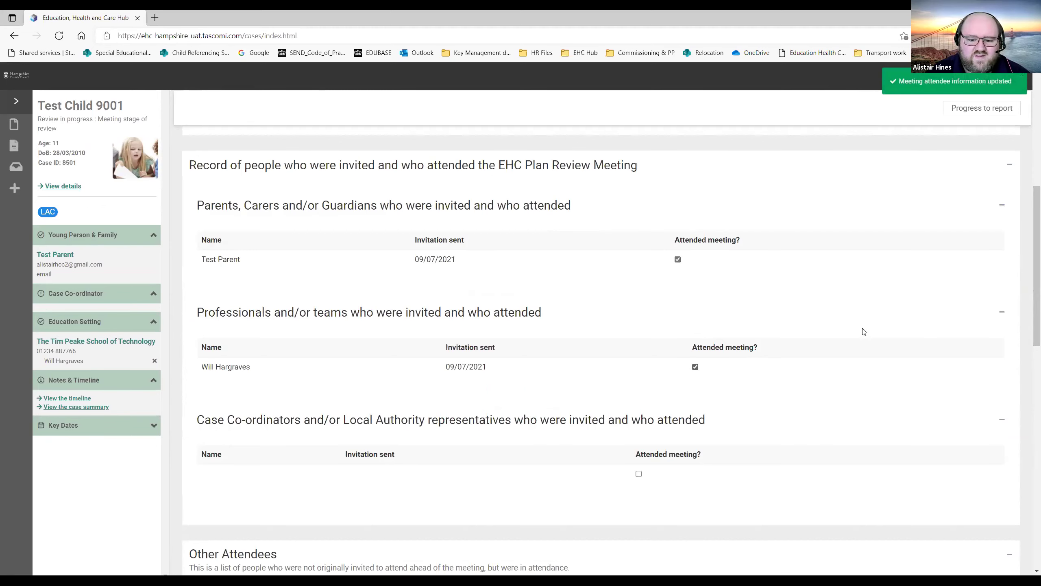
# Look over the meeting record, 11:00–12:30 at Time Peake School of Technology.
pyautogui.scroll(-7, 1029, 274)
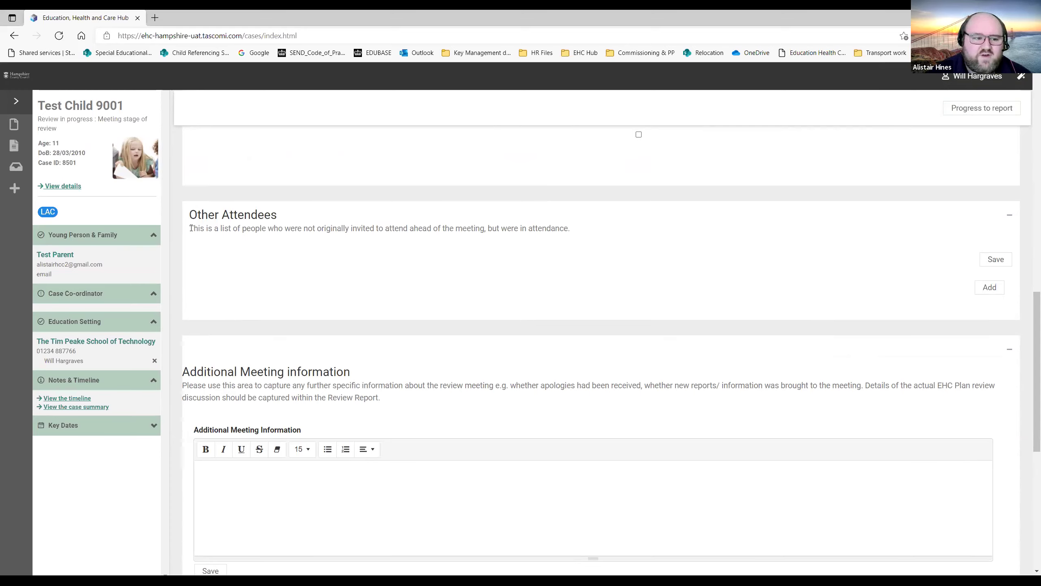
pyautogui.moveTo(198, 229); pyautogui.dragTo(189, 229)
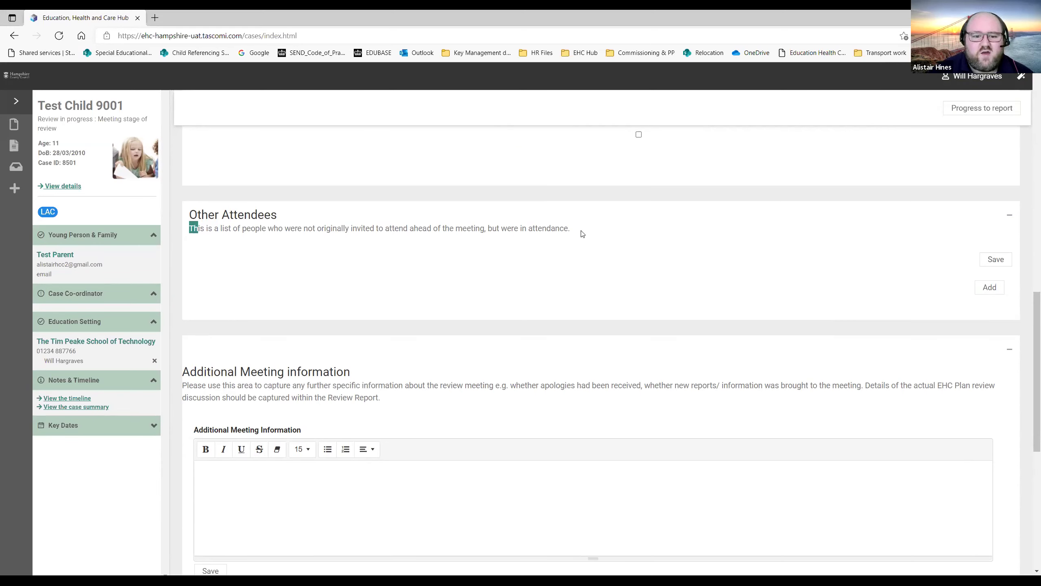
pyautogui.click(787, 246)
pyautogui.moveTo(1028, 319); pyautogui.dragTo(1029, 376)
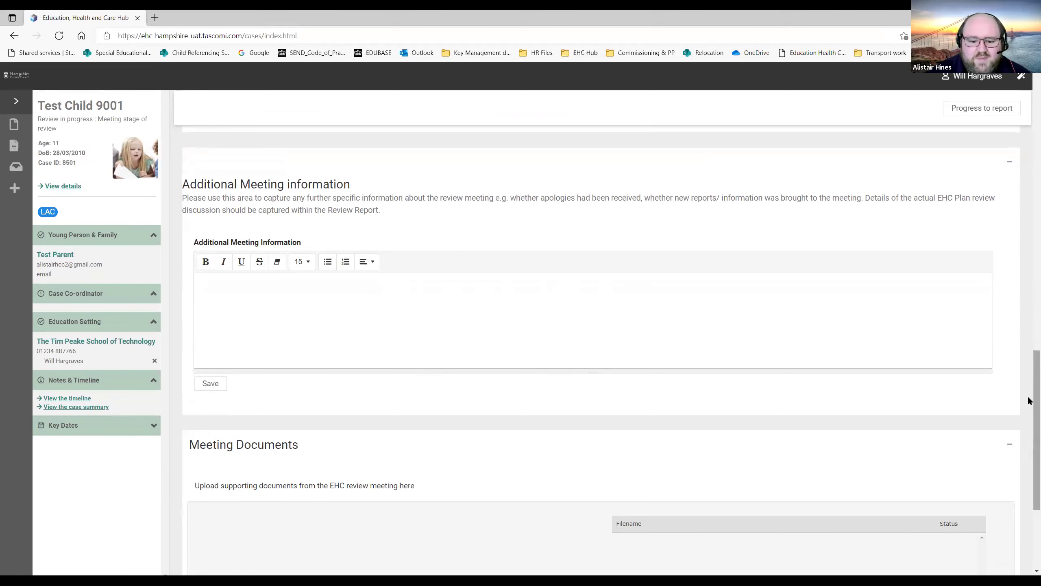
pyautogui.scroll(-4, 1030, 401)
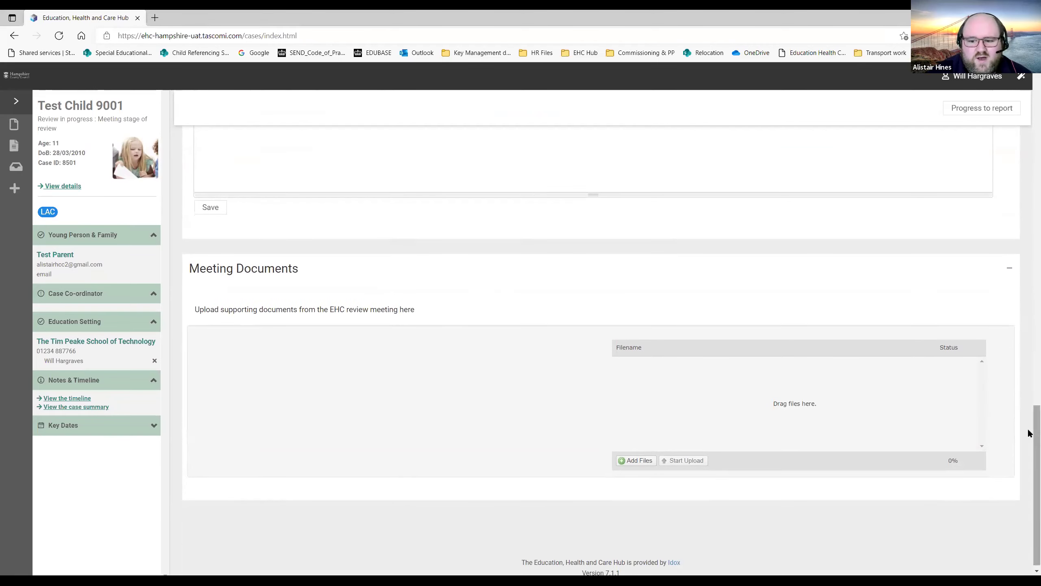
pyautogui.scroll(20, 1029, 351)
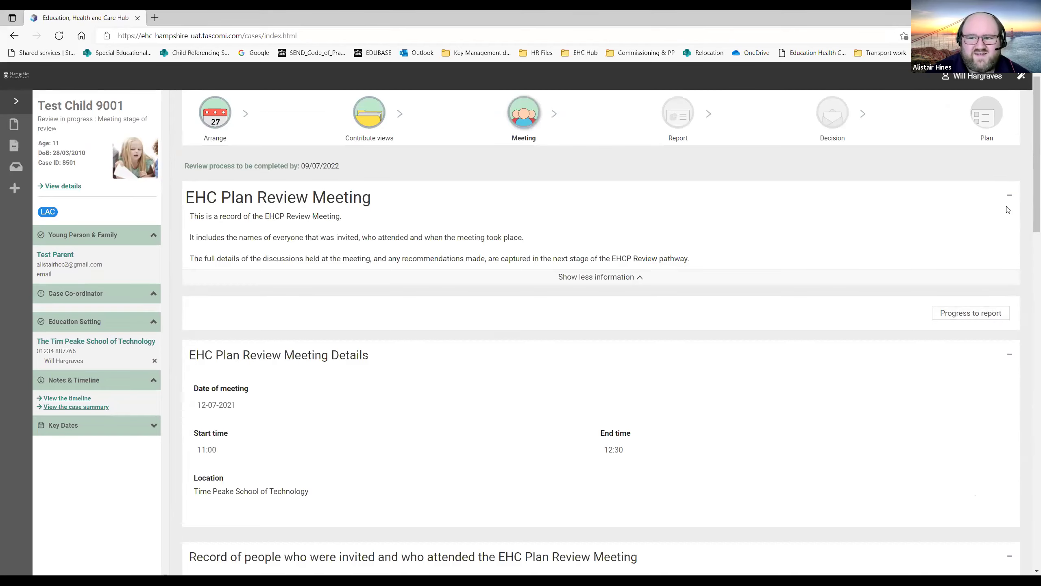
# Progress the review from the meeting record to the report stage, confirming with Yes.
pyautogui.moveTo(1029, 223); pyautogui.dragTo(1029, 264)
pyautogui.scroll(-5, 1030, 262)
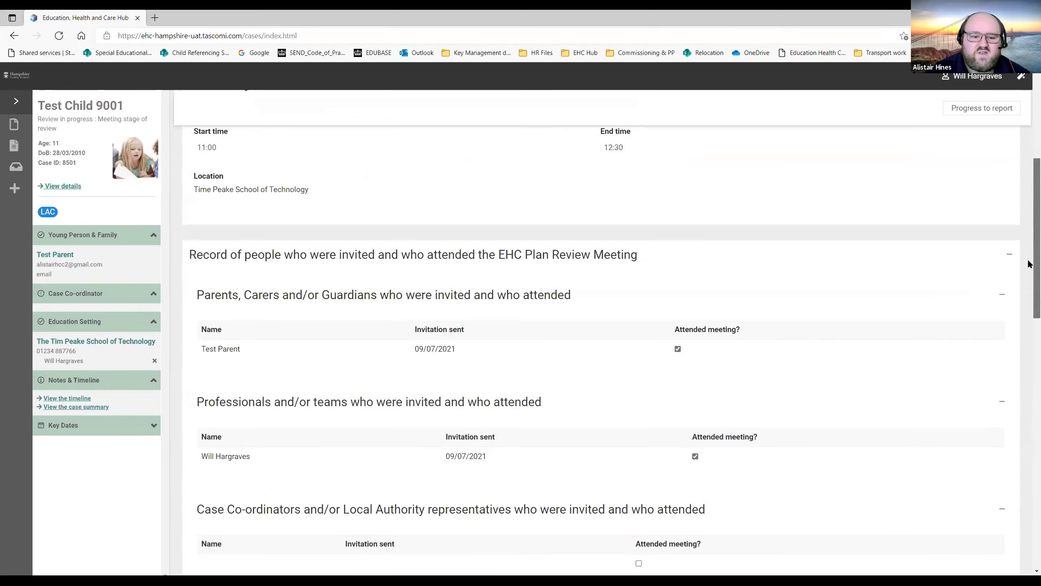
pyautogui.scroll(5, 1030, 229)
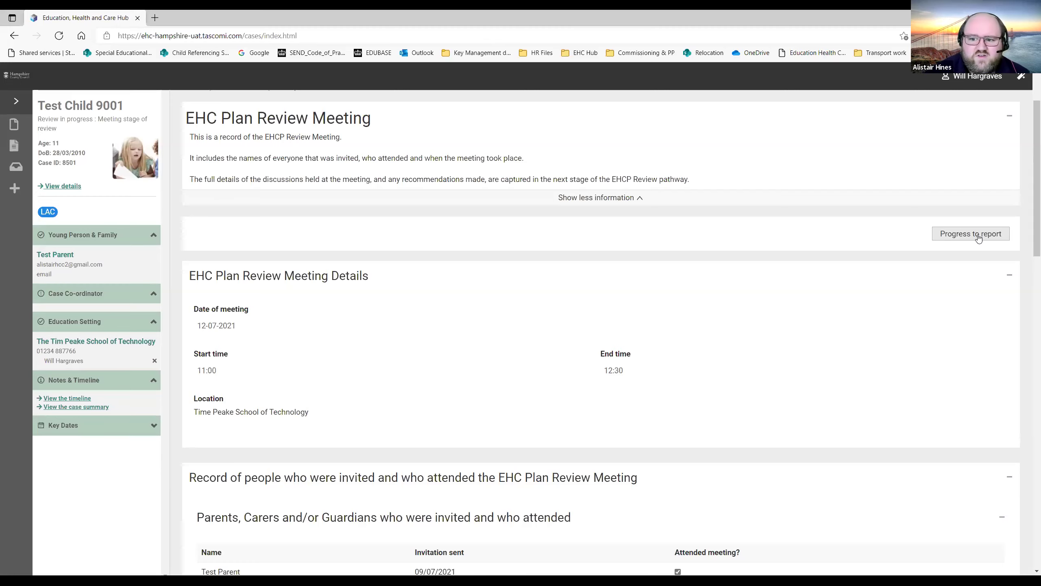
pyautogui.click(977, 235)
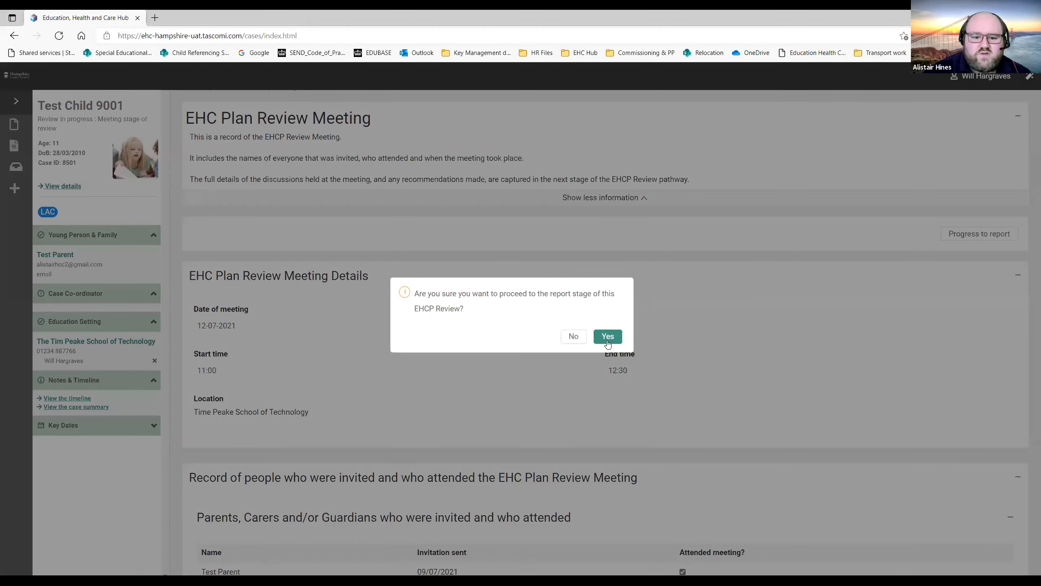
pyautogui.click(607, 338)
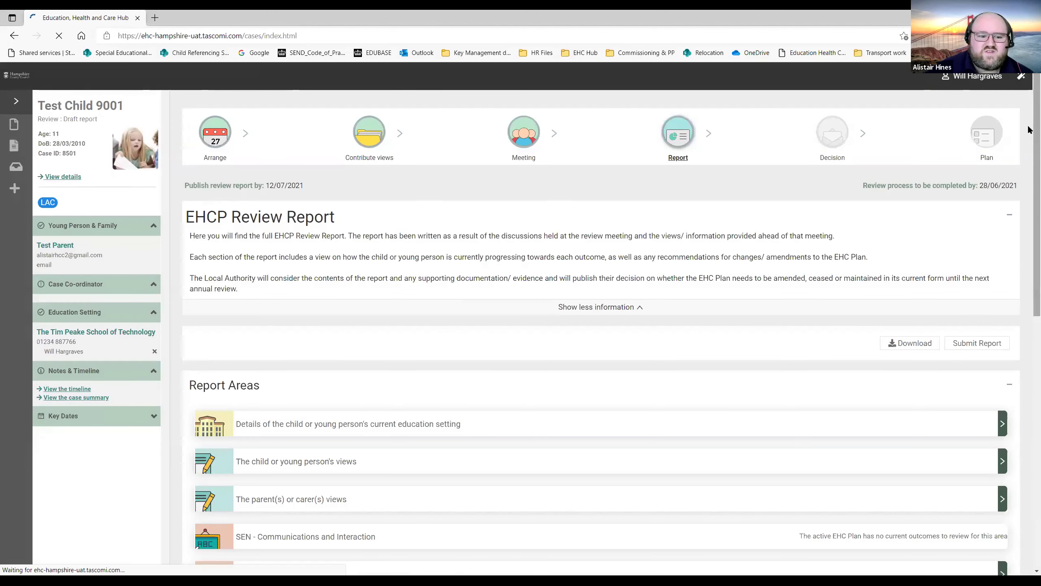
pyautogui.scroll(-6, 1028, 175)
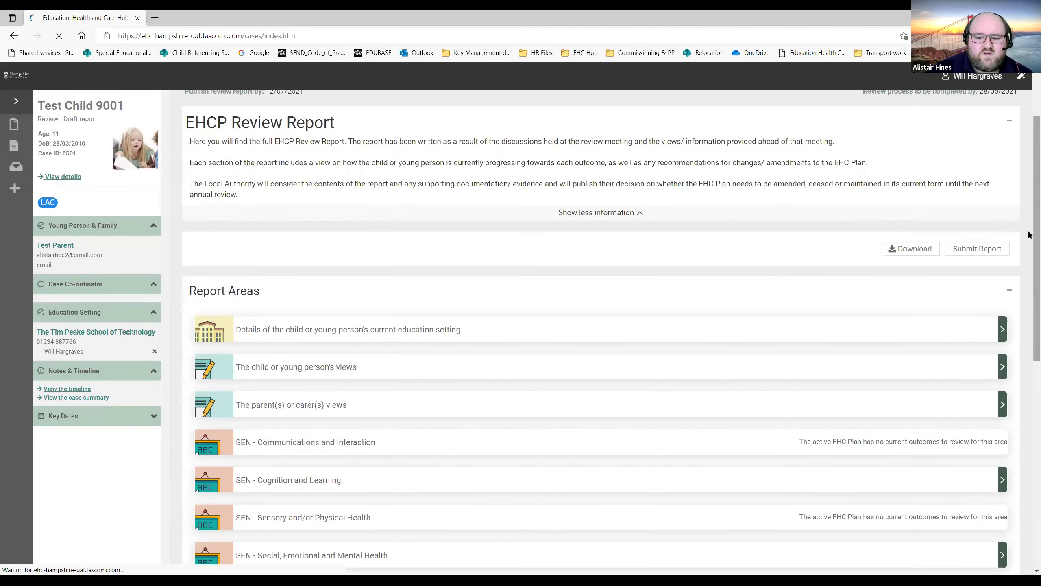
pyautogui.scroll(-3, 1028, 320)
pyautogui.scroll(3, 1029, 287)
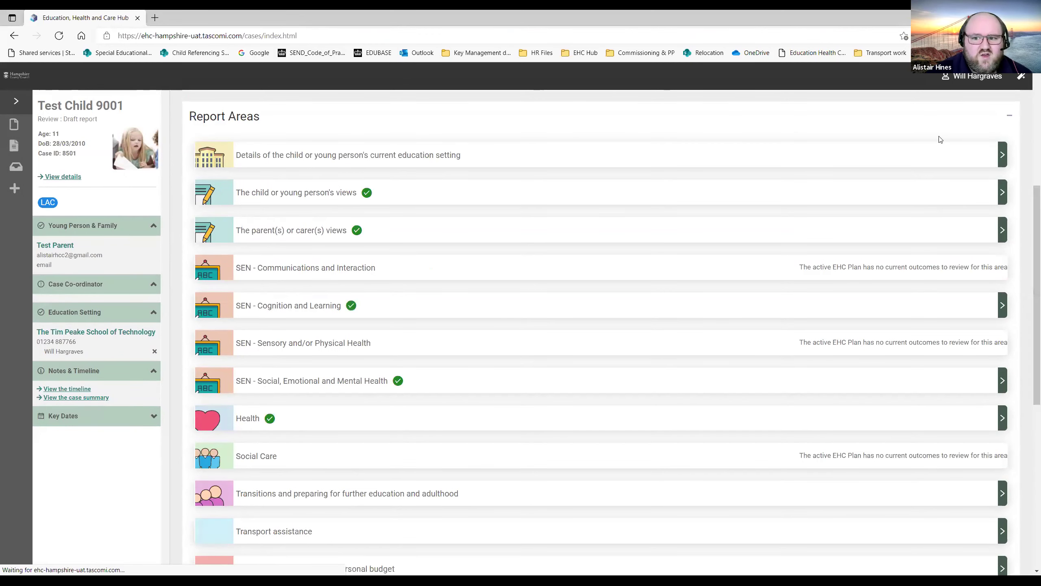
pyautogui.scroll(-1, 939, 137)
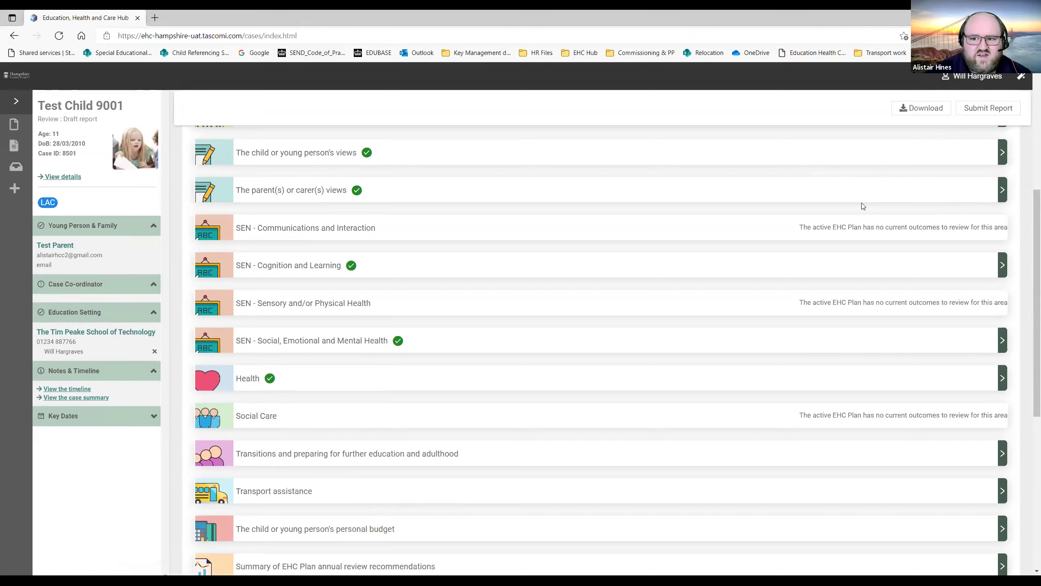
pyautogui.scroll(5, 862, 202)
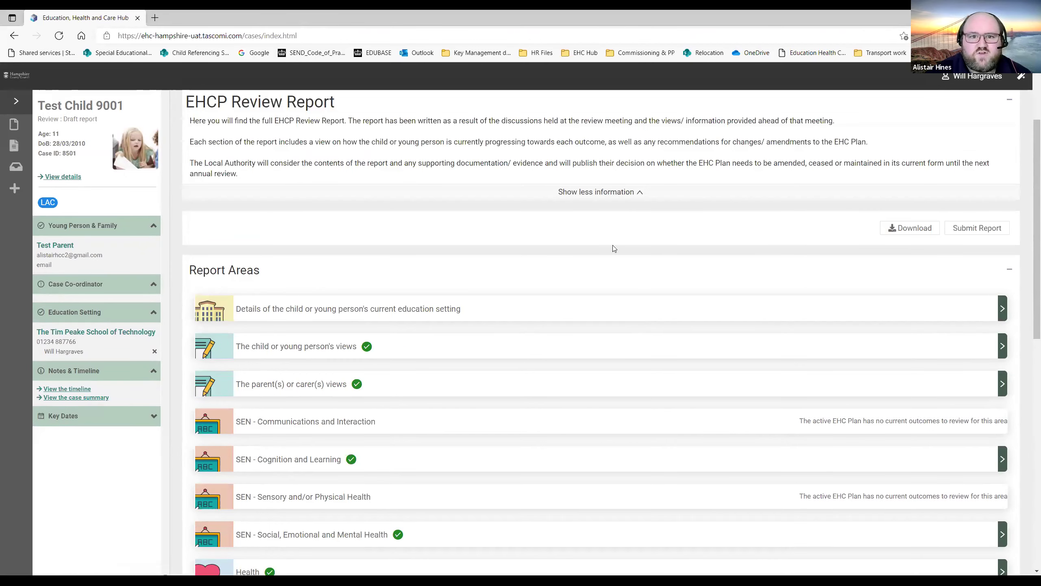
pyautogui.click(600, 308)
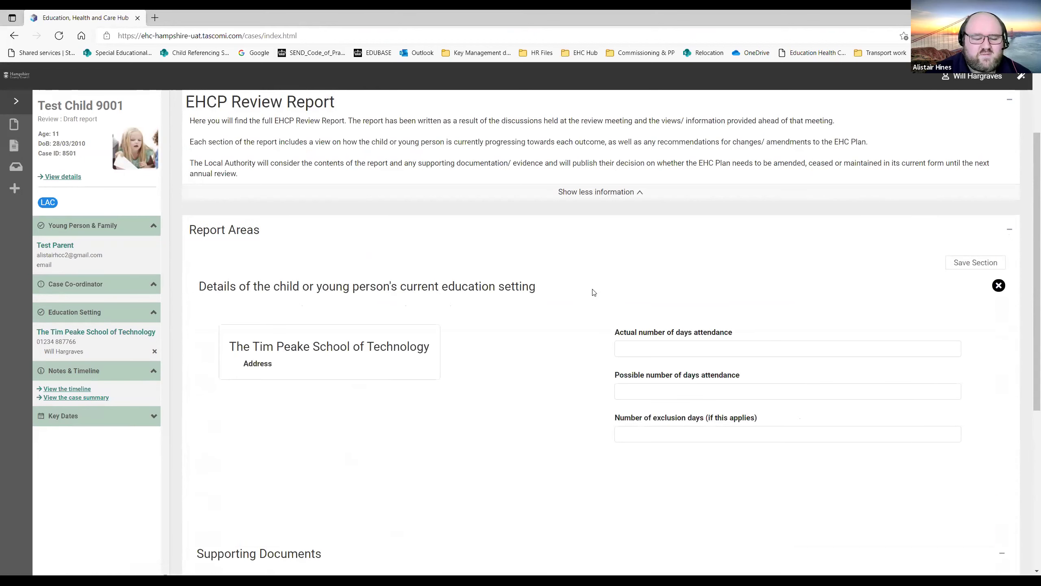
pyautogui.scroll(-5, 590, 290)
pyautogui.scroll(2, 979, 157)
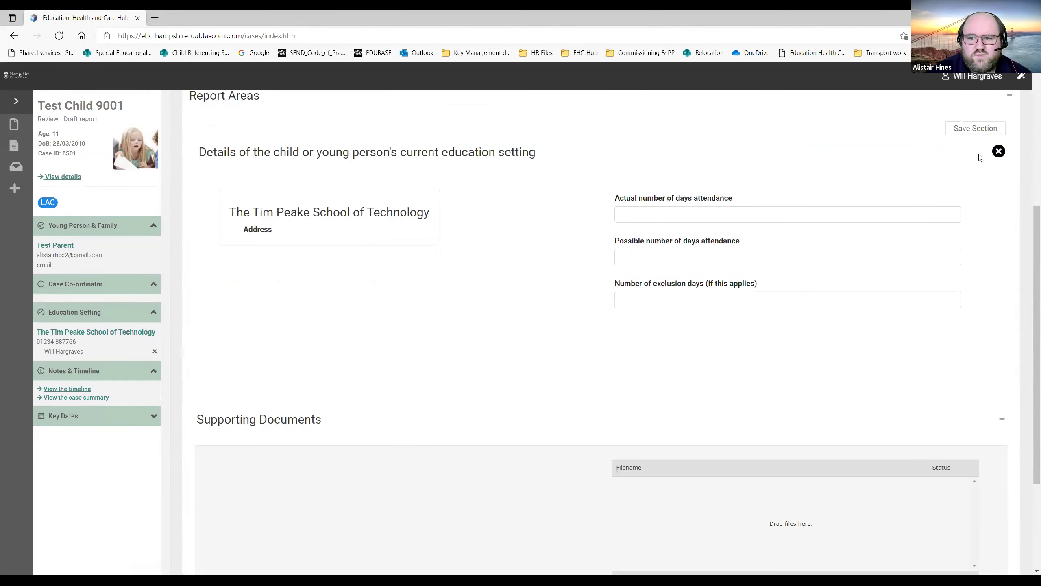
pyautogui.click(998, 151)
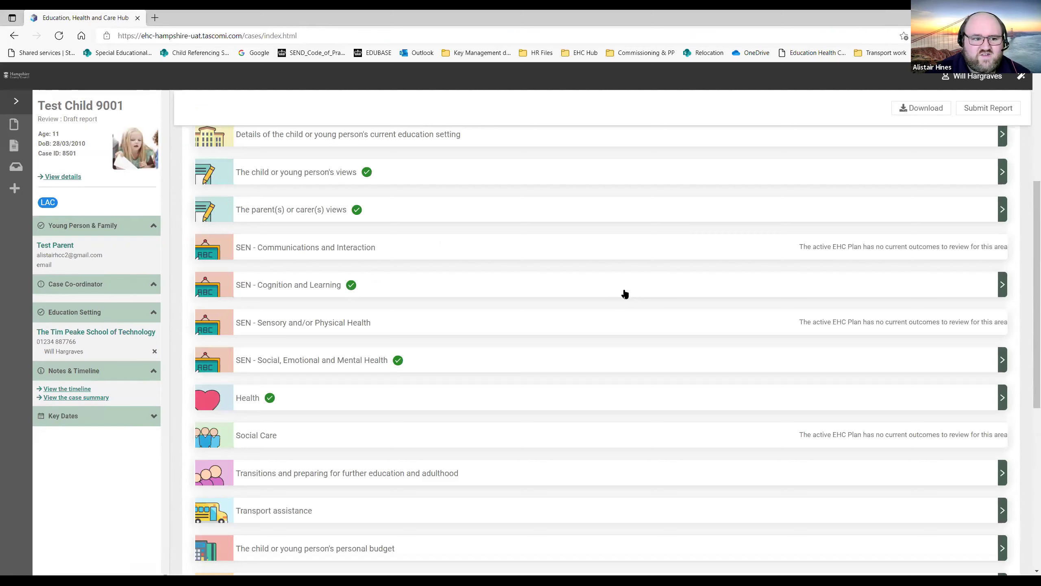
pyautogui.click(702, 176)
pyautogui.scroll(-5, 689, 203)
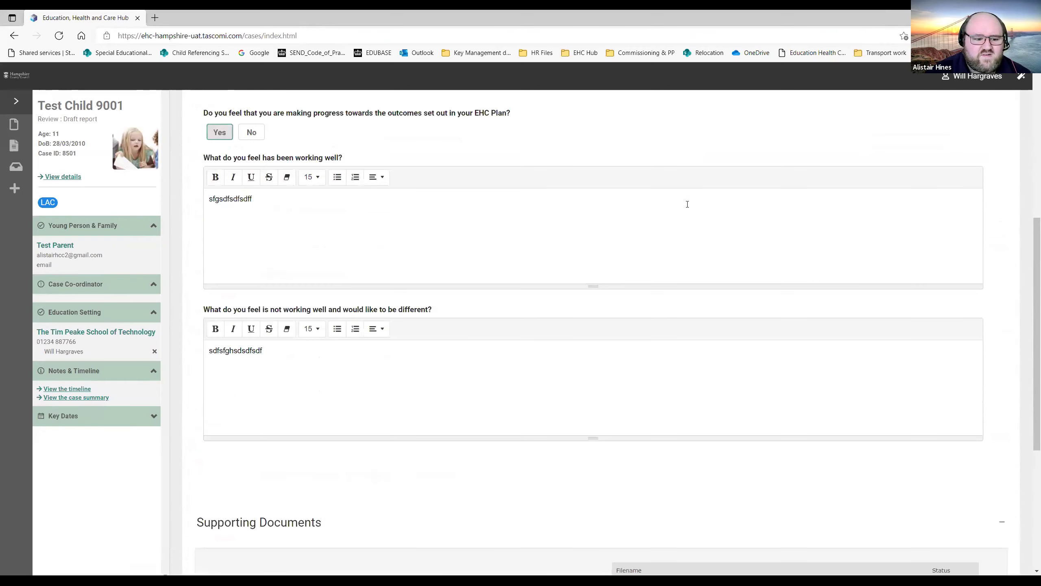
pyautogui.scroll(3, 691, 207)
pyautogui.scroll(6, 693, 212)
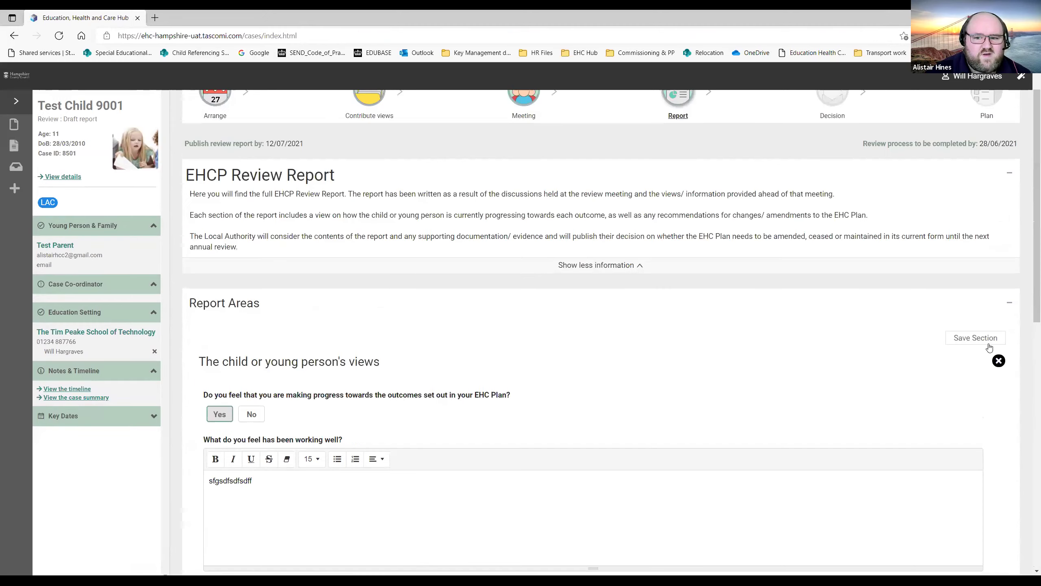
pyautogui.click(999, 361)
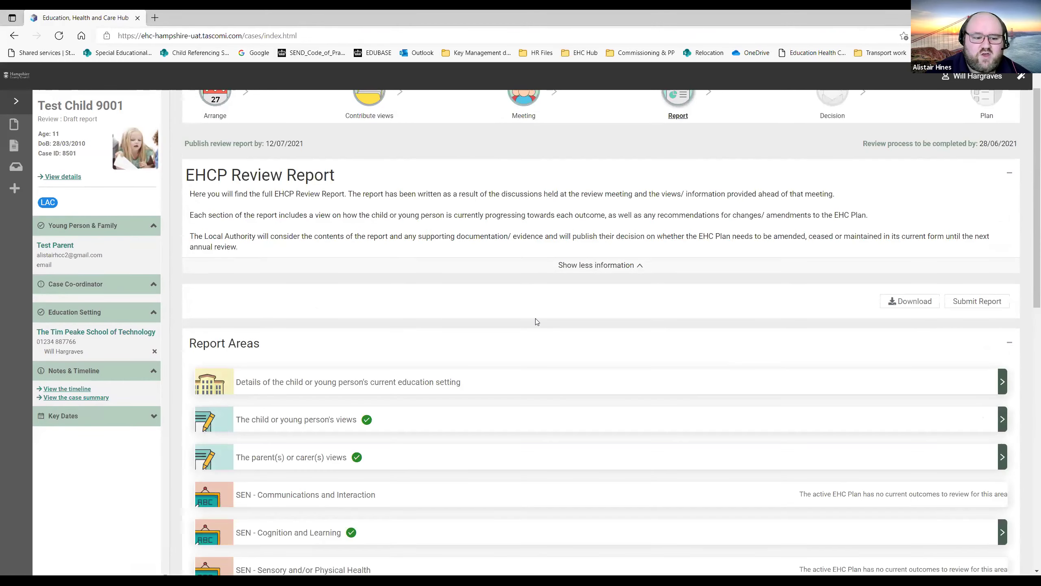
pyautogui.scroll(-3, 535, 319)
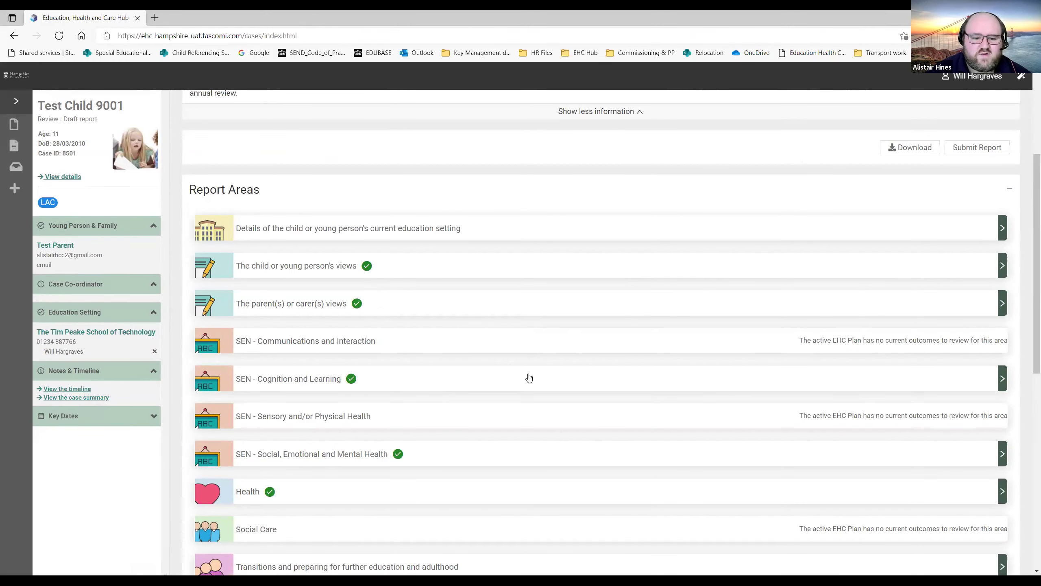
# Open the SEN - Cognition and Learning report area, look through its outcomes, and close it.
pyautogui.click(529, 378)
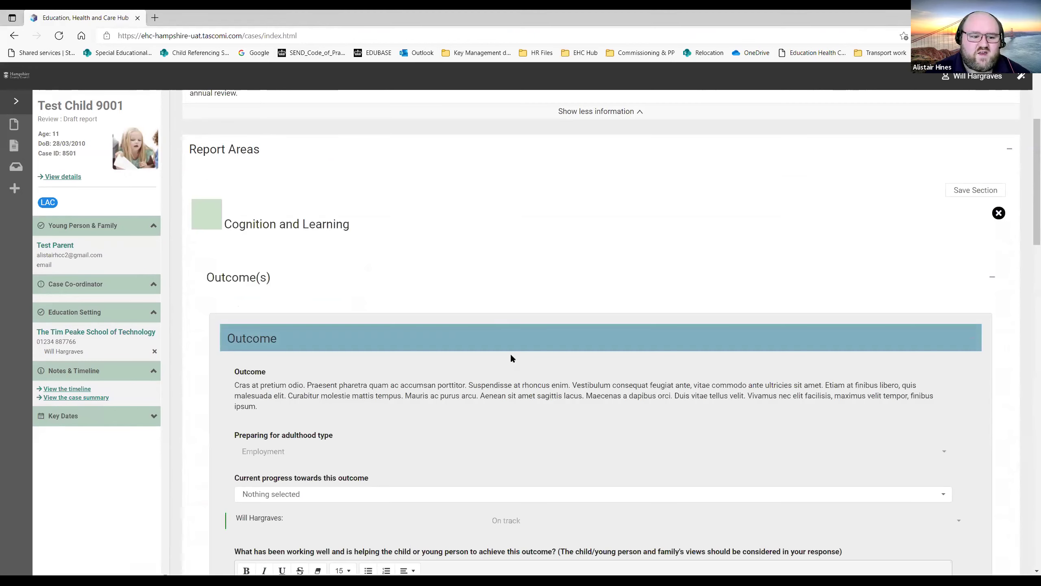
pyautogui.scroll(-3, 758, 310)
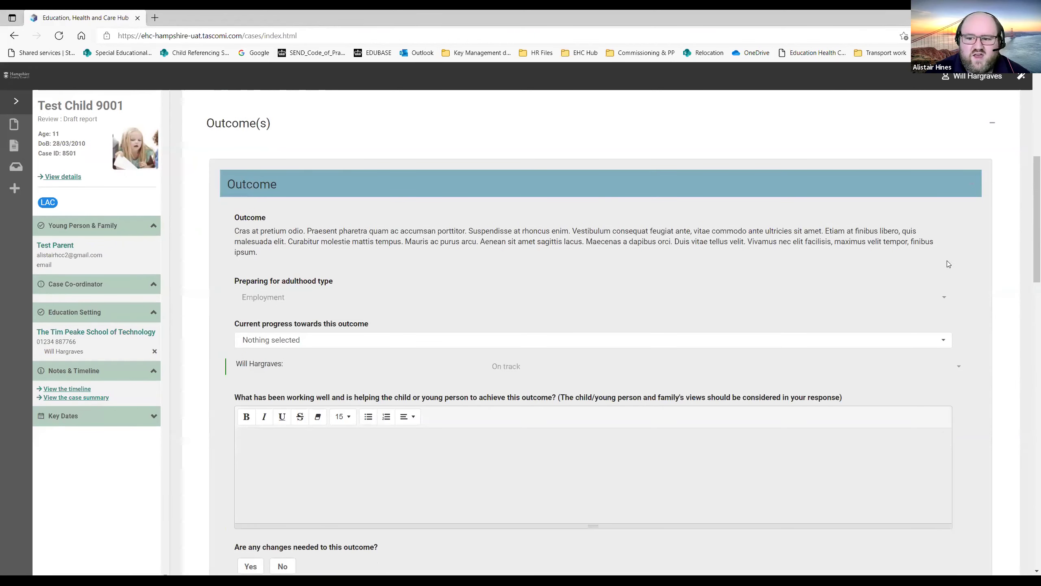
pyautogui.scroll(-2, 943, 269)
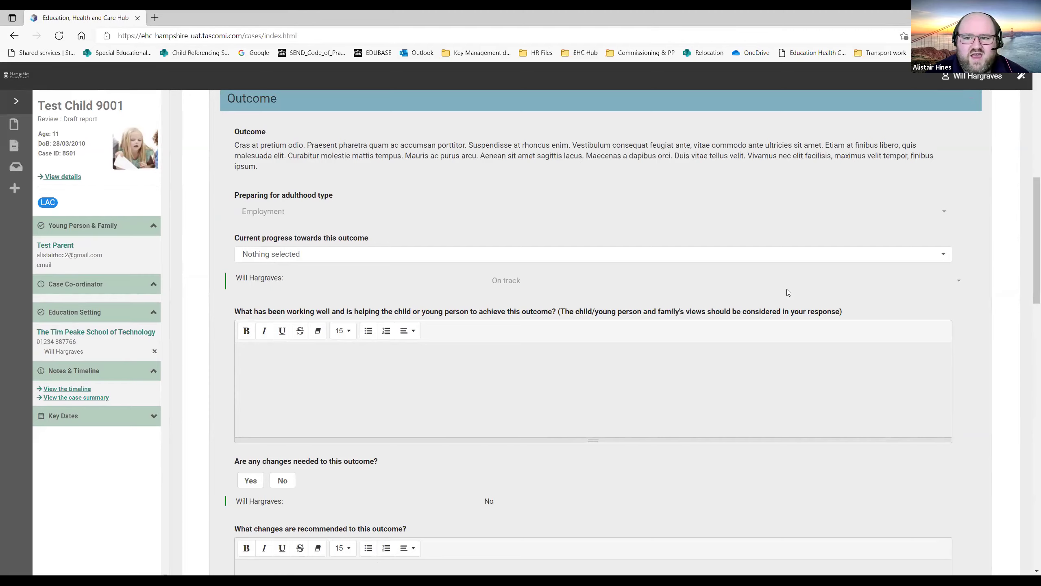
pyautogui.scroll(5, 787, 292)
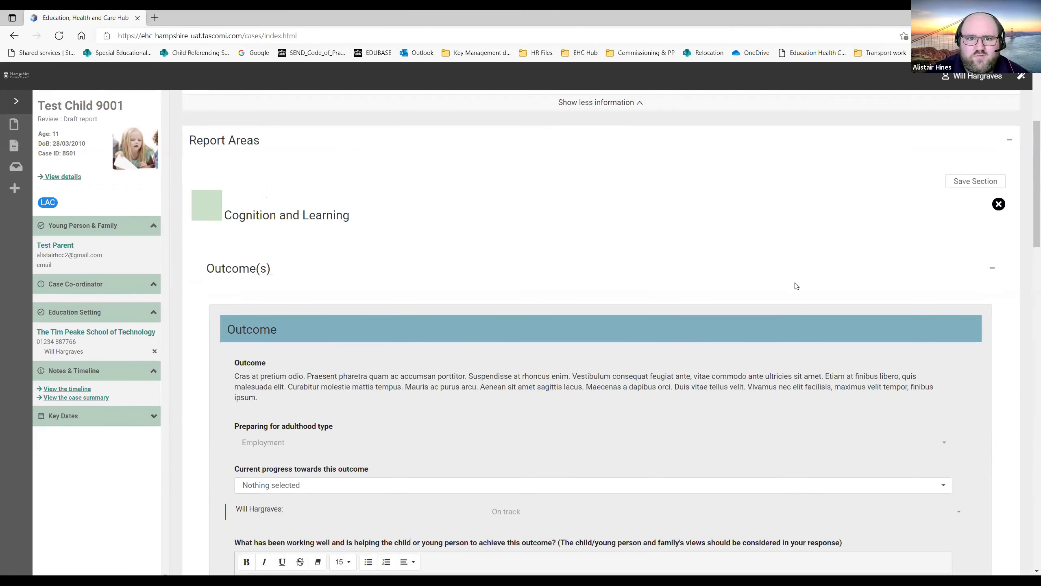
pyautogui.scroll(-5, 778, 266)
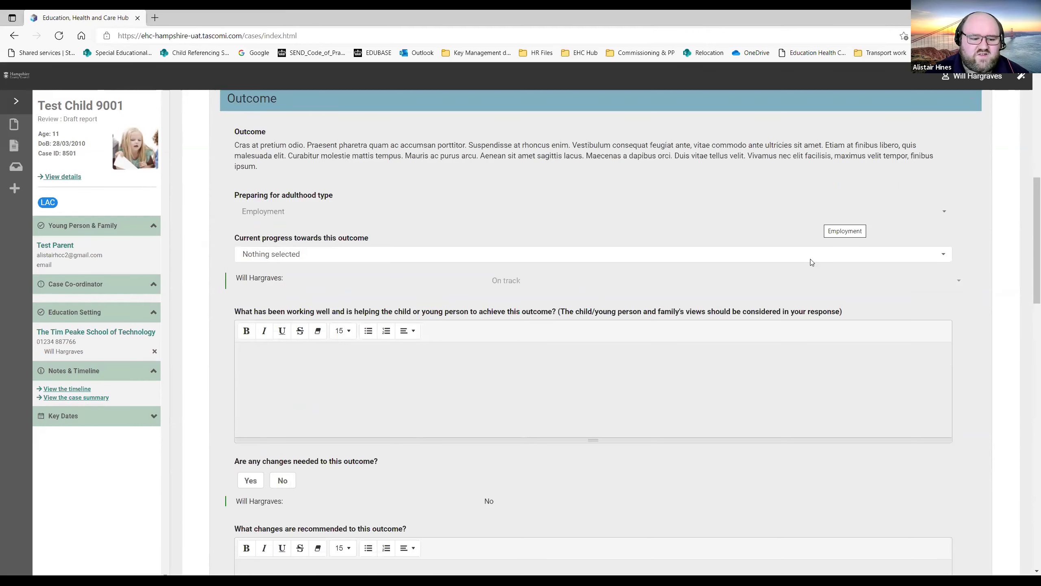
pyautogui.scroll(-2, 814, 262)
pyautogui.scroll(-4, 1030, 272)
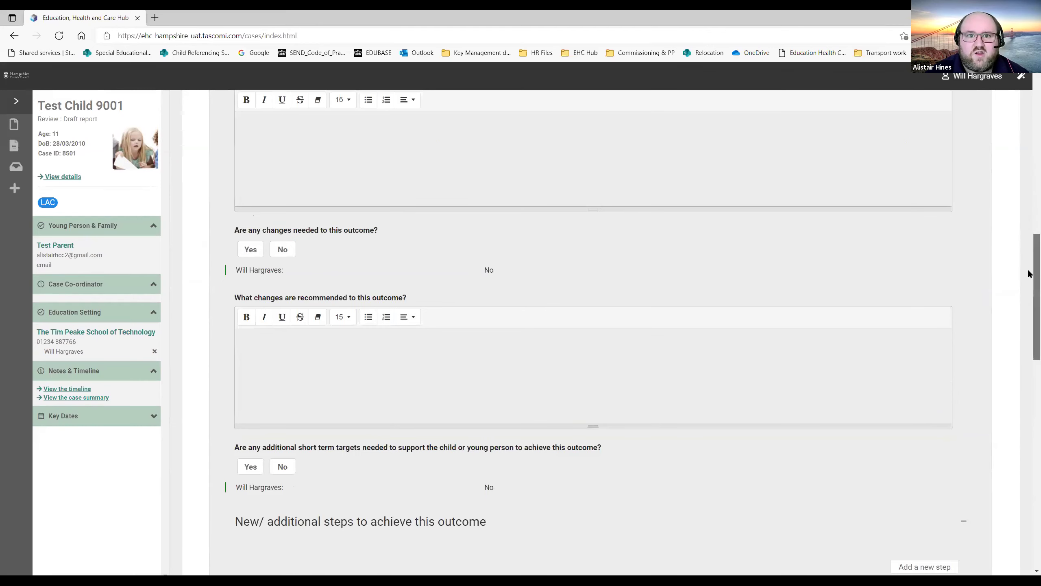
pyautogui.scroll(10, 1027, 174)
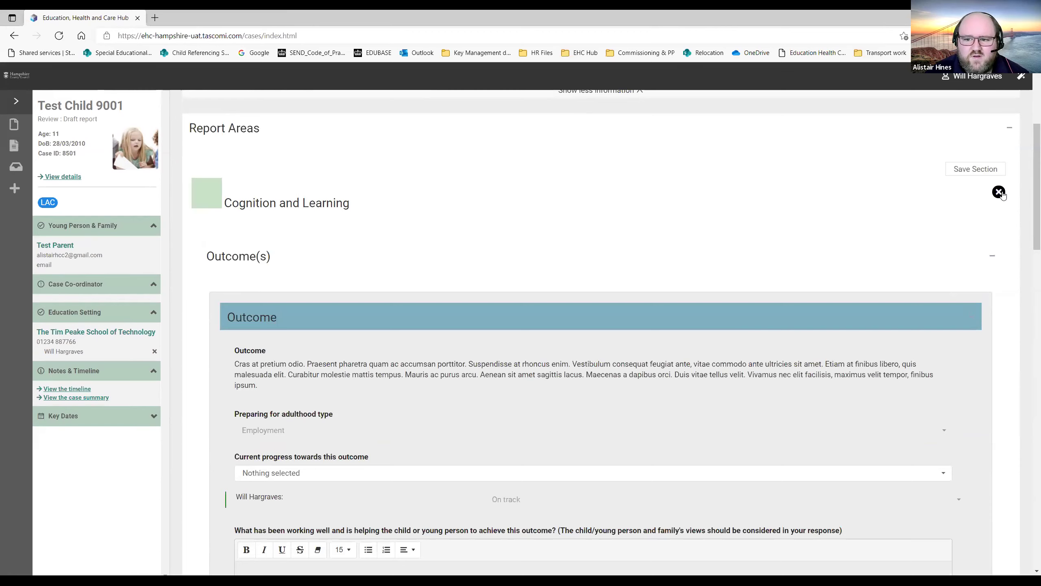
pyautogui.press('Escape')
# Open the Transitions and preparing for further education and adulthood section.
pyautogui.scroll(-3, 529, 352)
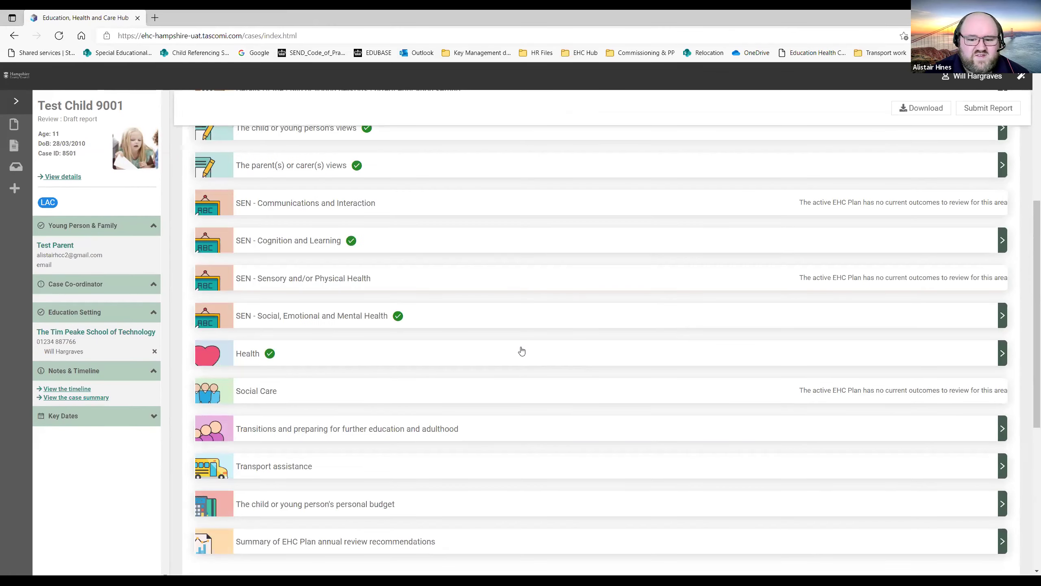
pyautogui.scroll(-2, 522, 351)
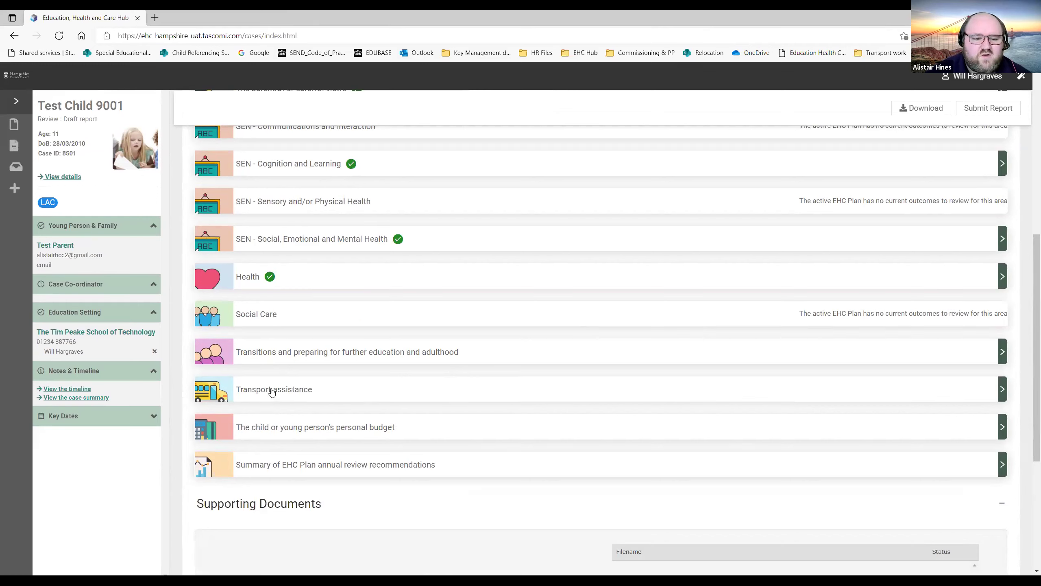
pyautogui.click(285, 361)
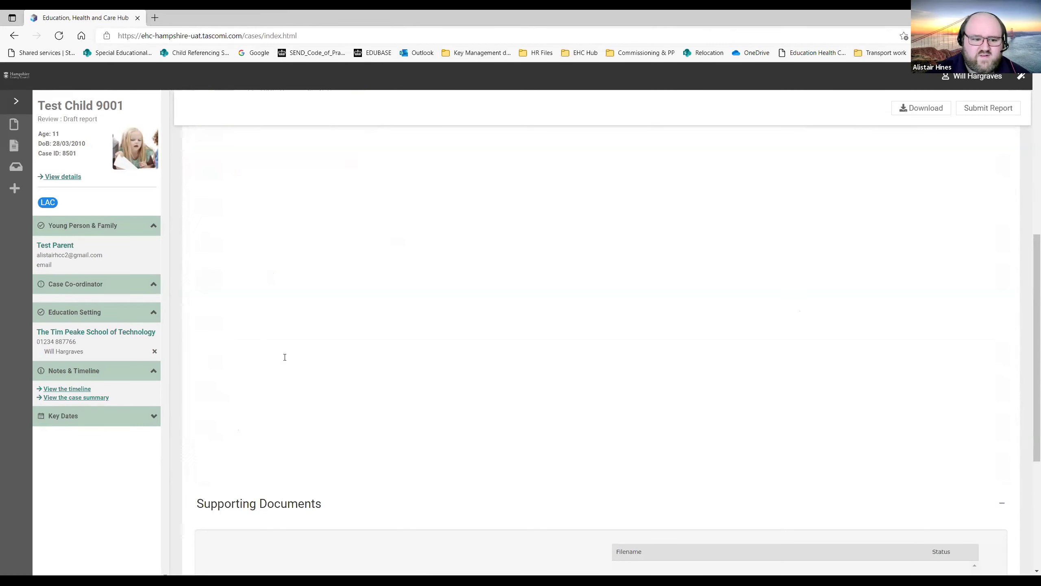
# Check the next transition choices and course choice entry, leaving both empty.
pyautogui.moveTo(1028, 175); pyautogui.dragTo(1029, 169)
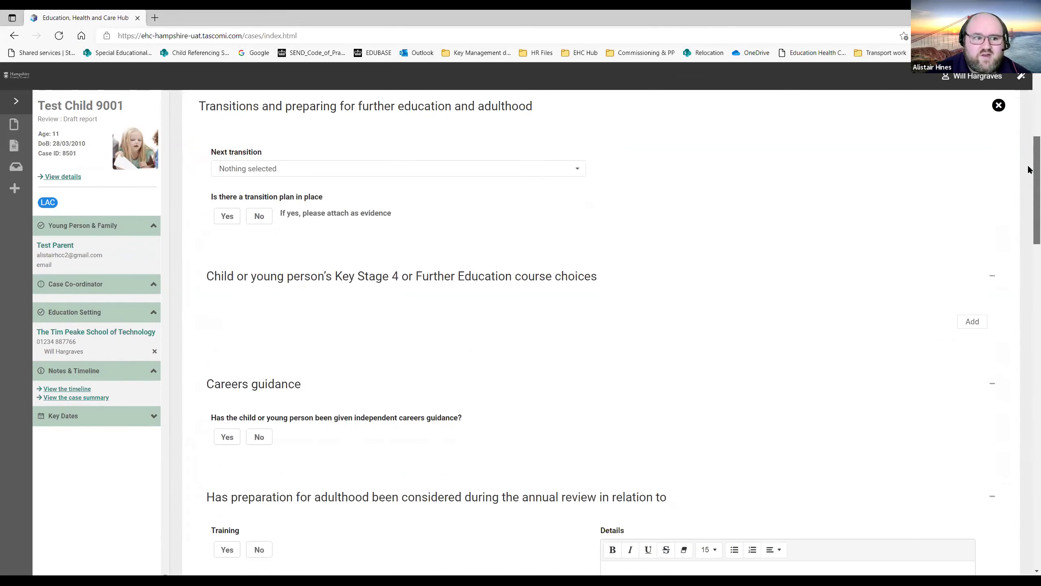
pyautogui.click(582, 172)
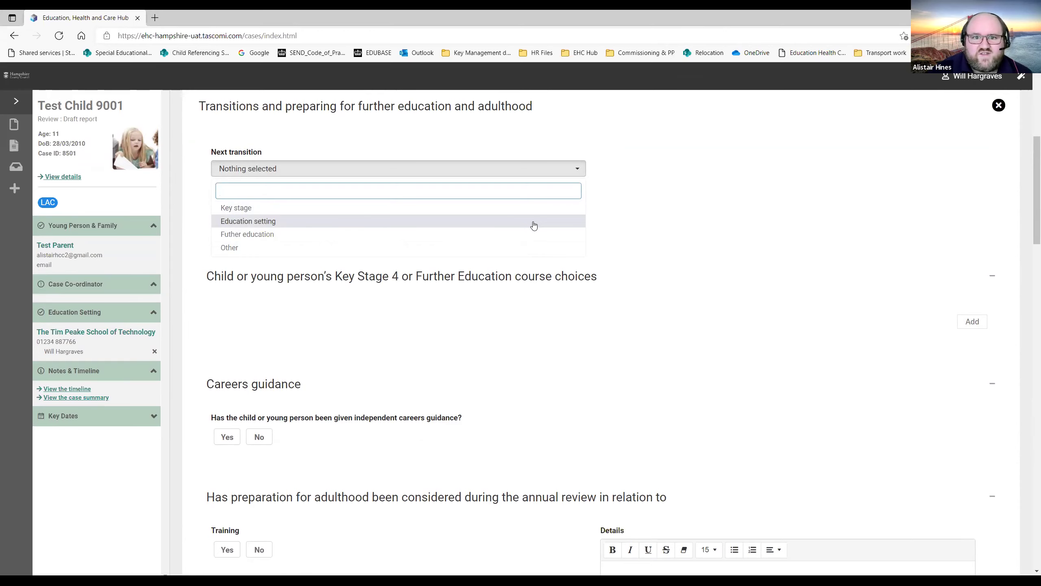
pyautogui.click(698, 194)
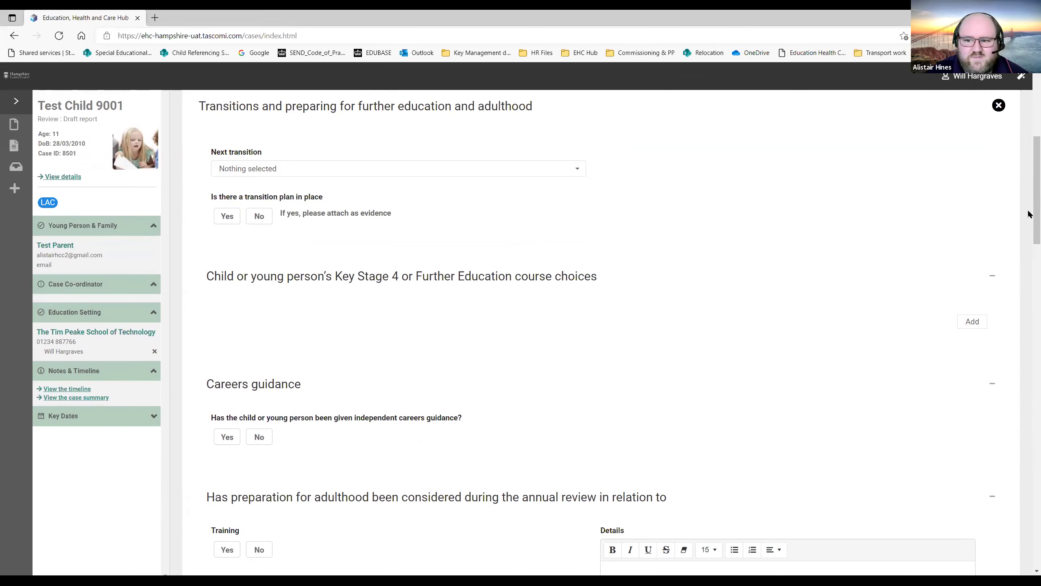
pyautogui.moveTo(1028, 229); pyautogui.dragTo(1029, 271)
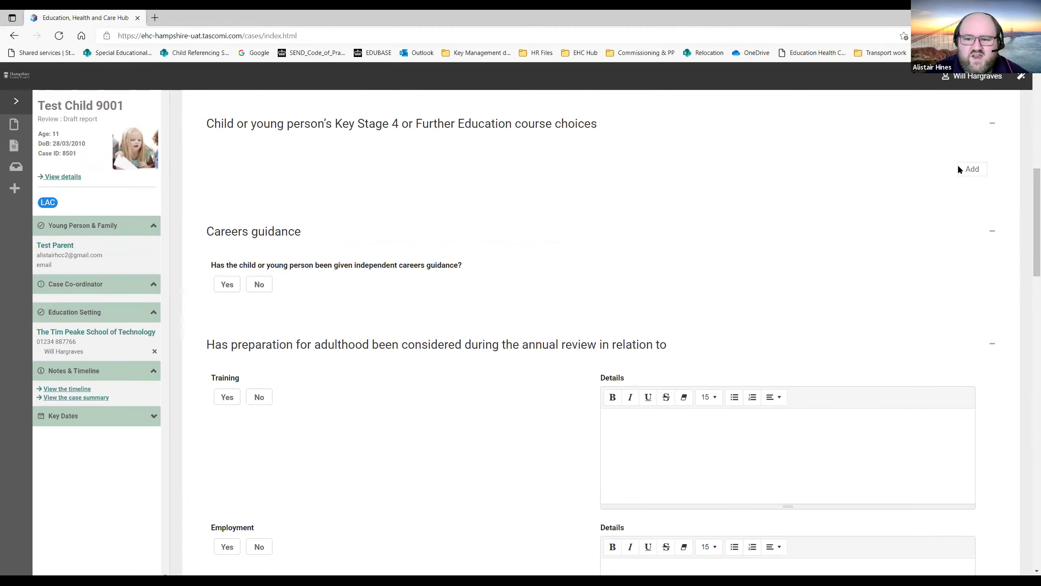
pyautogui.click(973, 172)
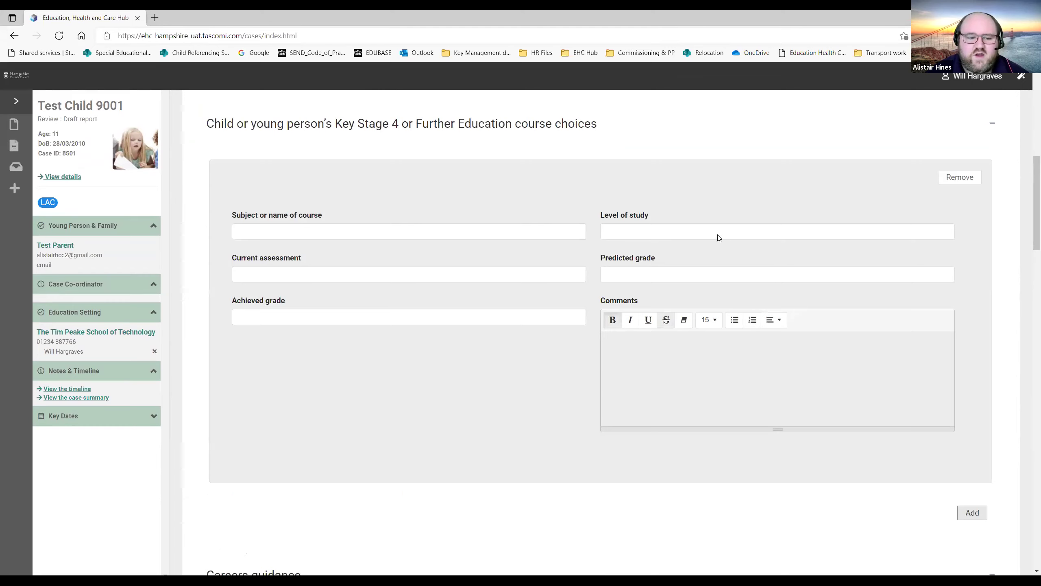
pyautogui.click(950, 179)
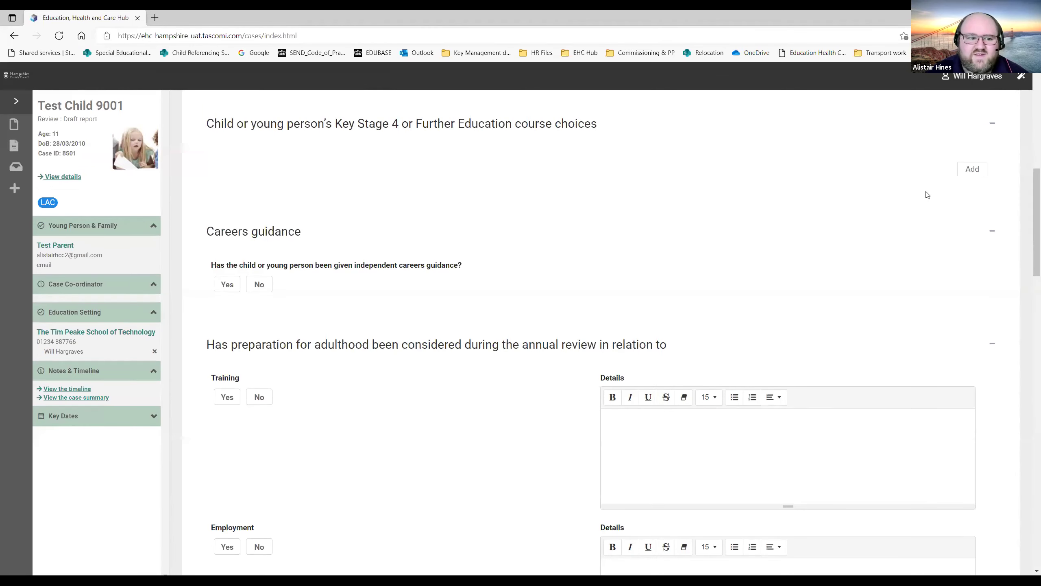
pyautogui.moveTo(1029, 187); pyautogui.dragTo(1029, 197)
pyautogui.scroll(-1, 350, 202)
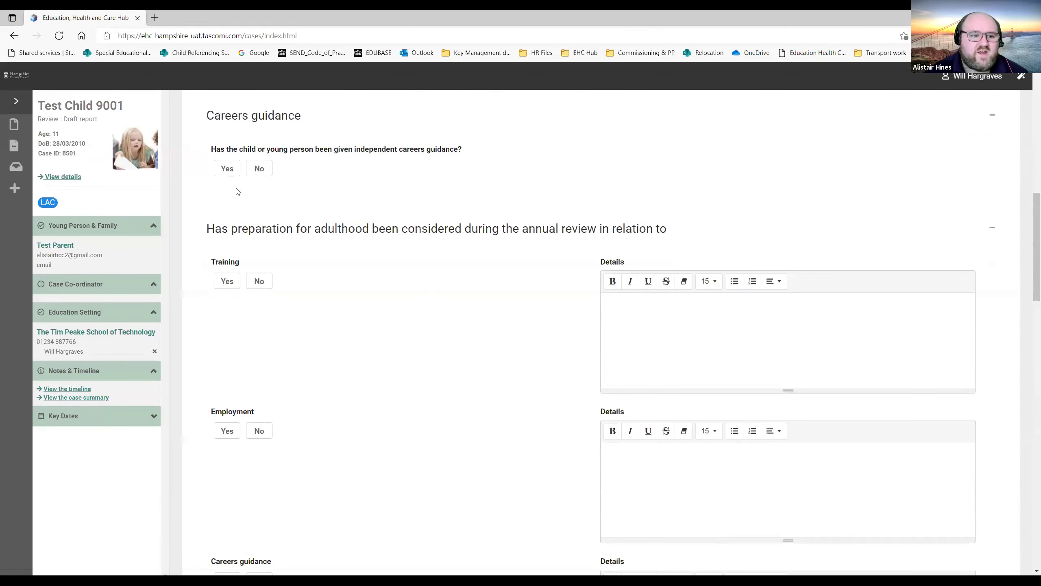
# Answer No for independent careers guidance, Training and Employment.
pyautogui.click(228, 169)
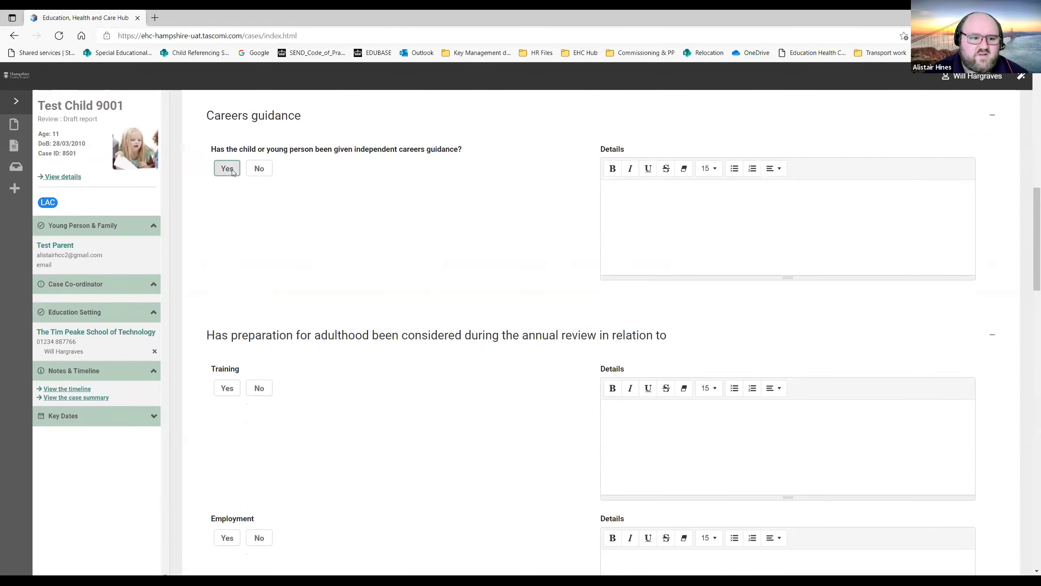
pyautogui.click(255, 170)
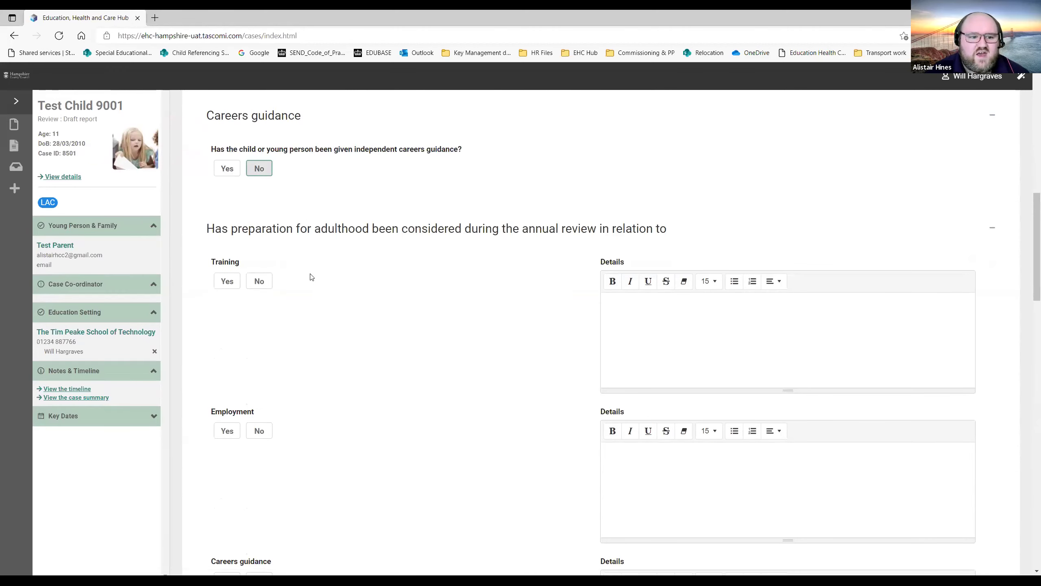
pyautogui.scroll(-2, 309, 275)
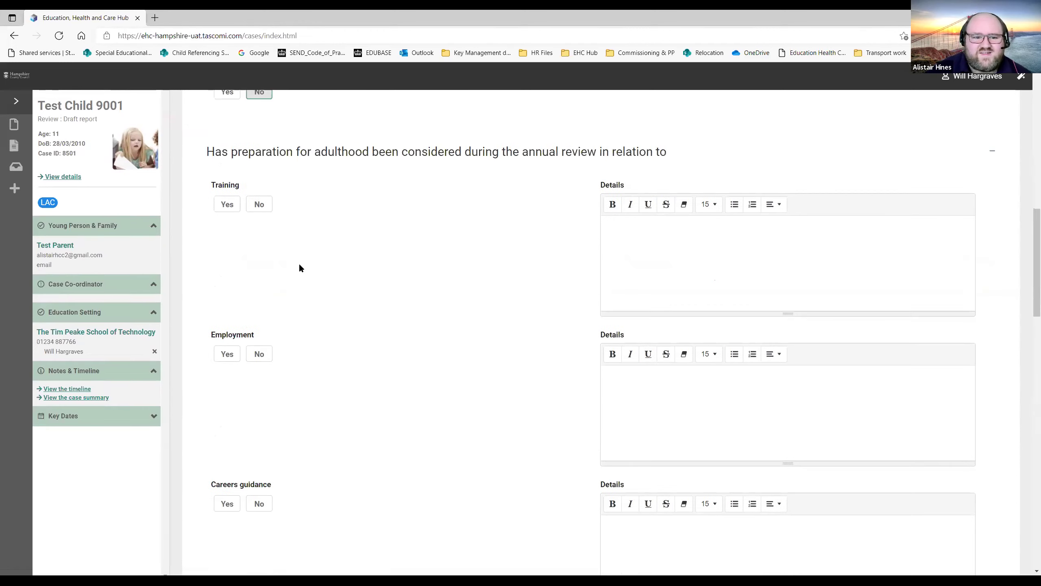
pyautogui.click(227, 205)
pyautogui.click(257, 207)
pyautogui.click(225, 352)
pyautogui.click(255, 354)
# Answer No for Careers guidance in adulthood, Independent living and Community inclusion.
pyautogui.scroll(-6, 230, 281)
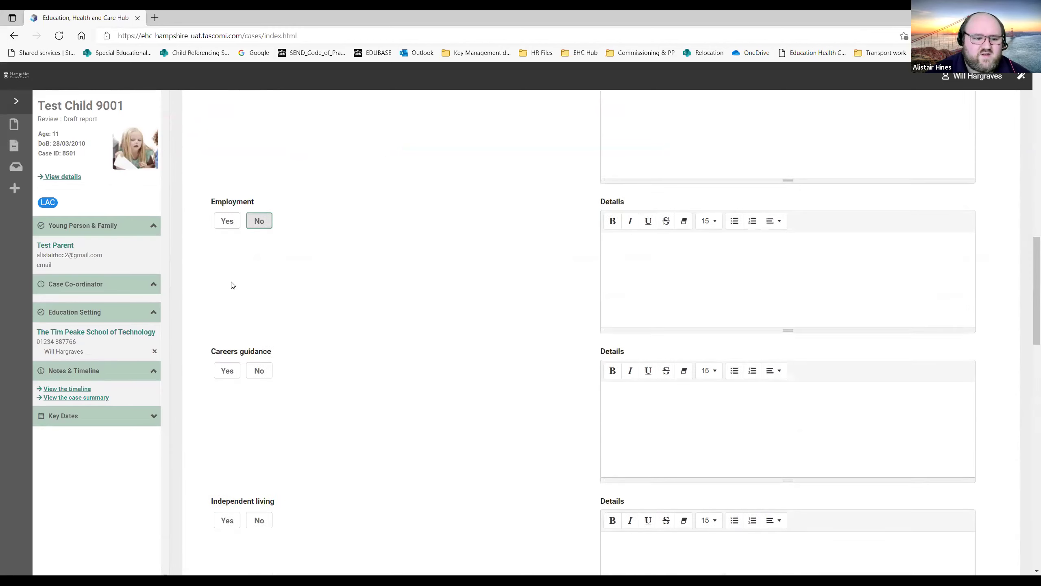
pyautogui.click(228, 273)
pyautogui.click(261, 273)
pyautogui.click(226, 423)
pyautogui.click(257, 423)
pyautogui.scroll(-1, 348, 369)
pyautogui.scroll(-4, 290, 333)
pyautogui.click(228, 340)
pyautogui.click(260, 342)
# Answer No for Health, Social care and Transition to Adult, then save the section.
pyautogui.scroll(-2, 247, 352)
pyautogui.scroll(-2, 242, 348)
pyautogui.click(259, 335)
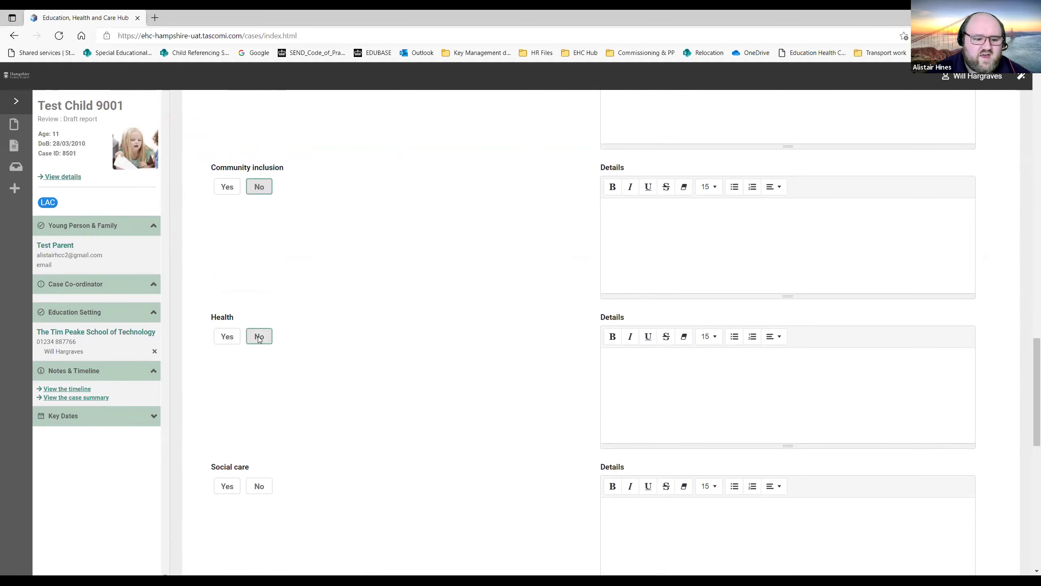
pyautogui.scroll(-4, 259, 342)
pyautogui.click(262, 337)
pyautogui.click(260, 484)
pyautogui.scroll(-5, 361, 356)
pyautogui.scroll(15, 392, 330)
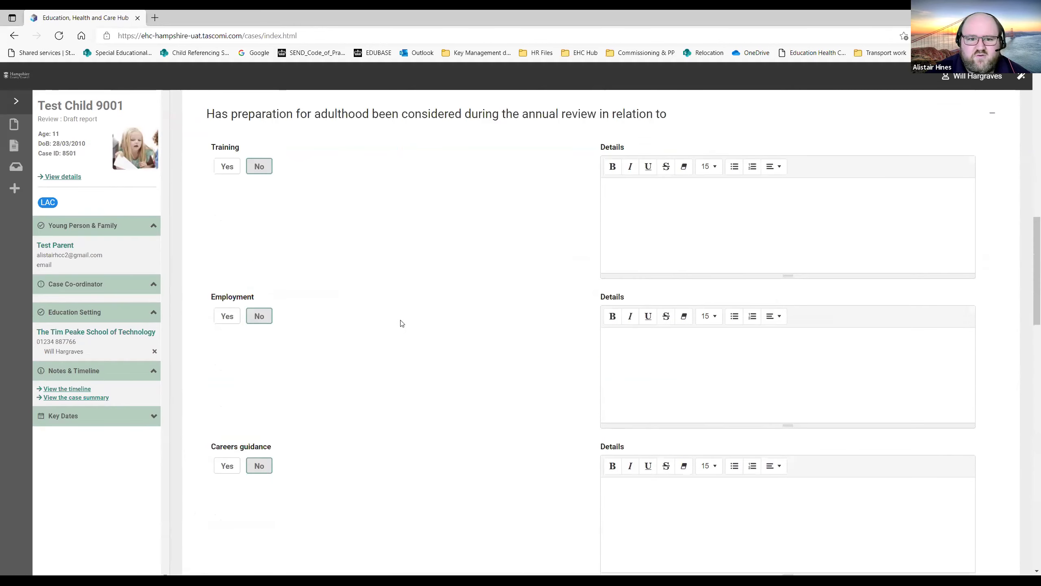
pyautogui.scroll(15, 402, 324)
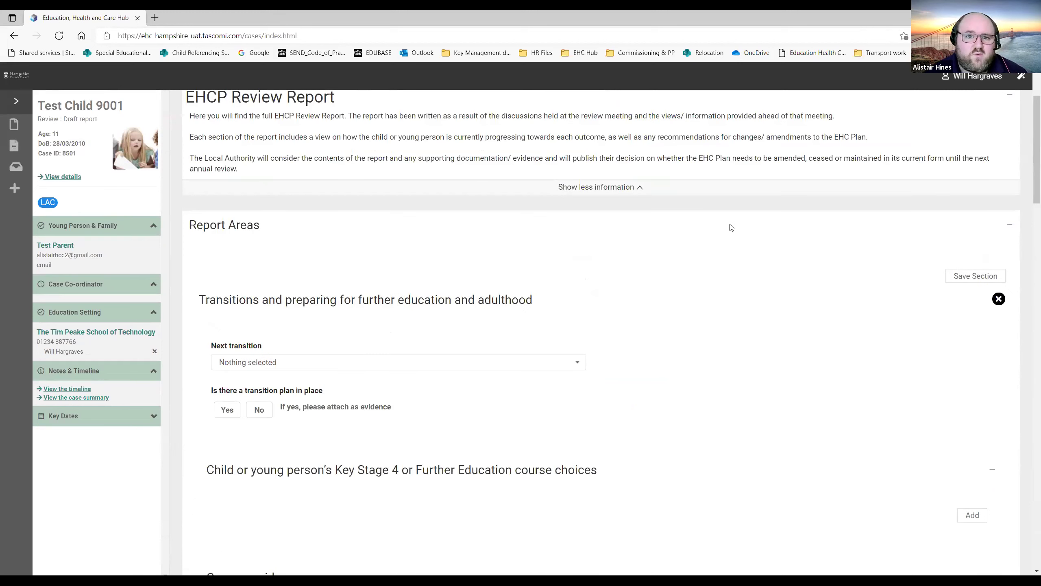
pyautogui.click(965, 279)
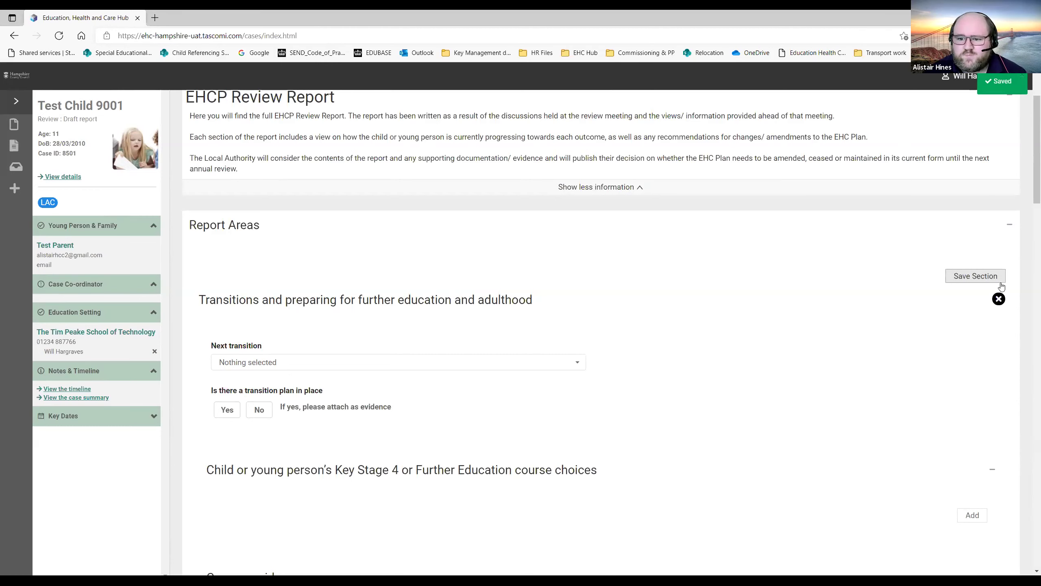
pyautogui.click(998, 303)
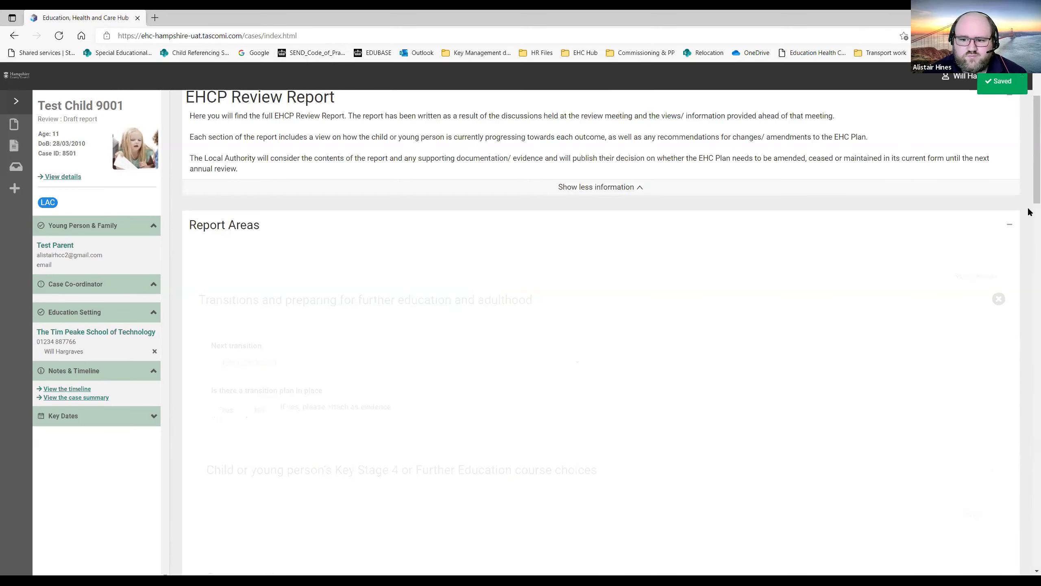
# Open the Transport assistance section, review it without changes, and close its editor.
pyautogui.scroll(-8, 1029, 211)
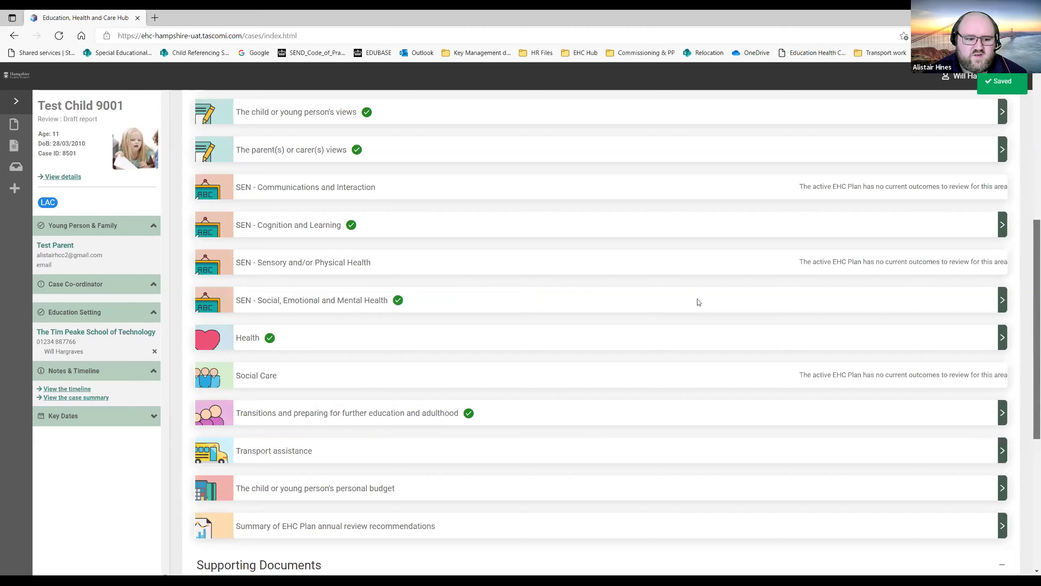
pyautogui.click(536, 330)
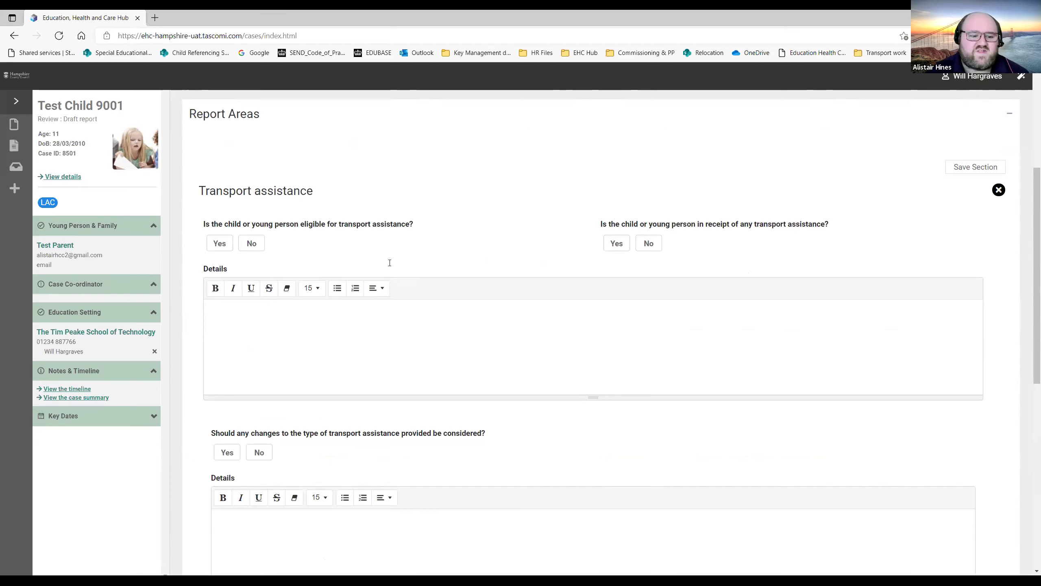
pyautogui.scroll(-2, 405, 265)
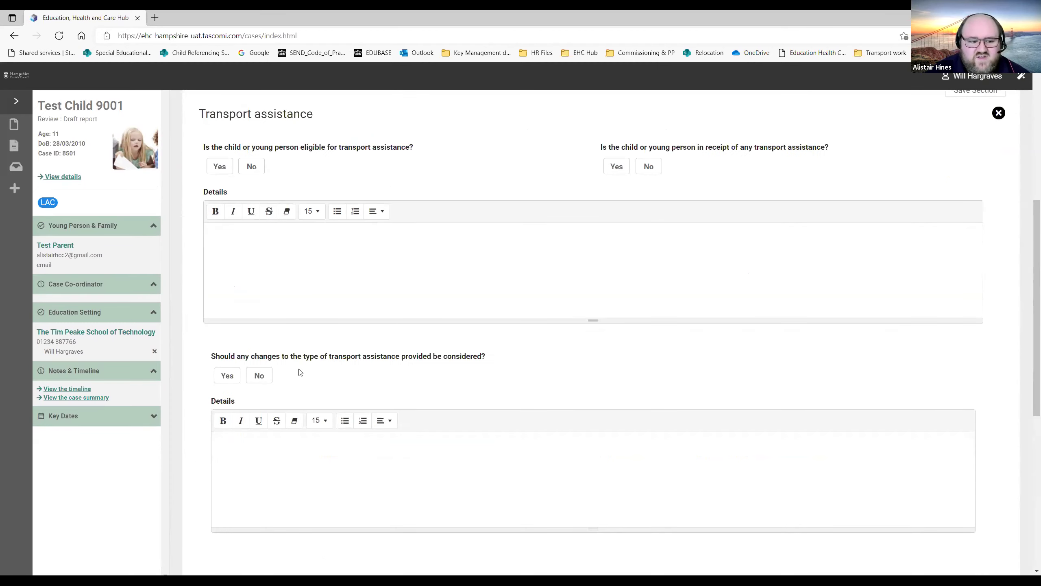
pyautogui.scroll(-2, 264, 309)
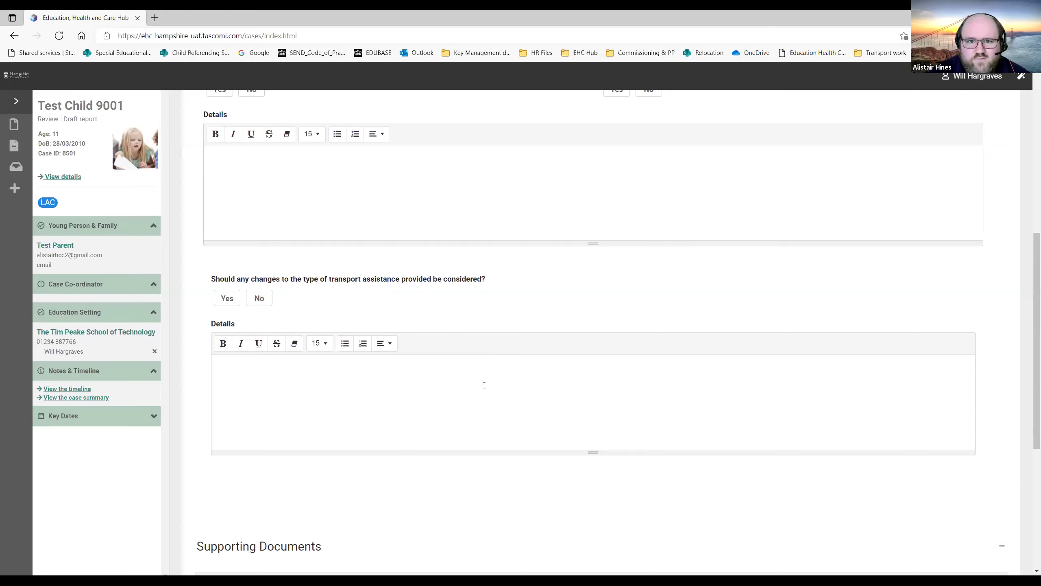
pyautogui.scroll(8, 543, 358)
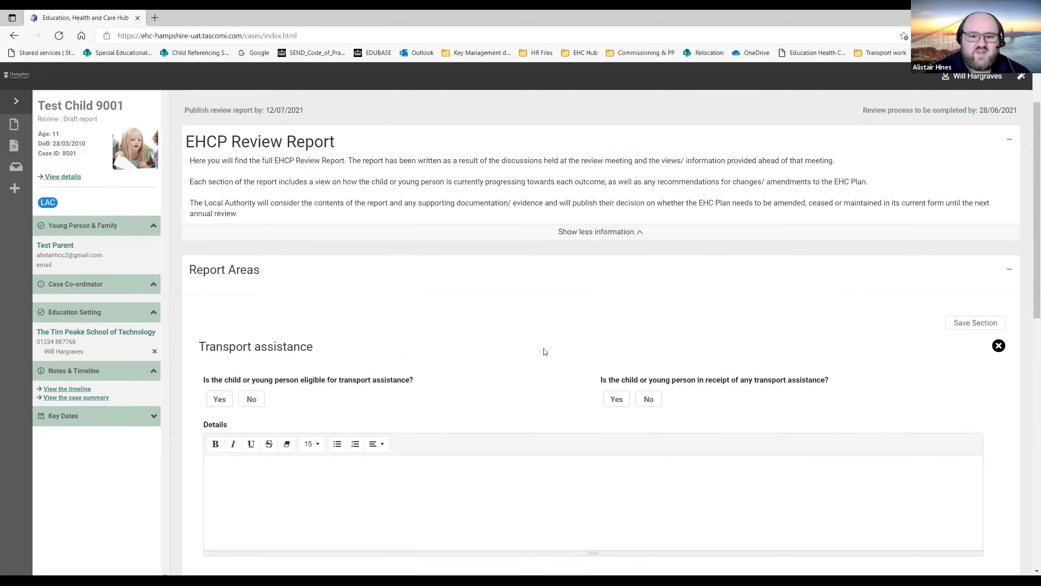
pyautogui.scroll(-5, 515, 321)
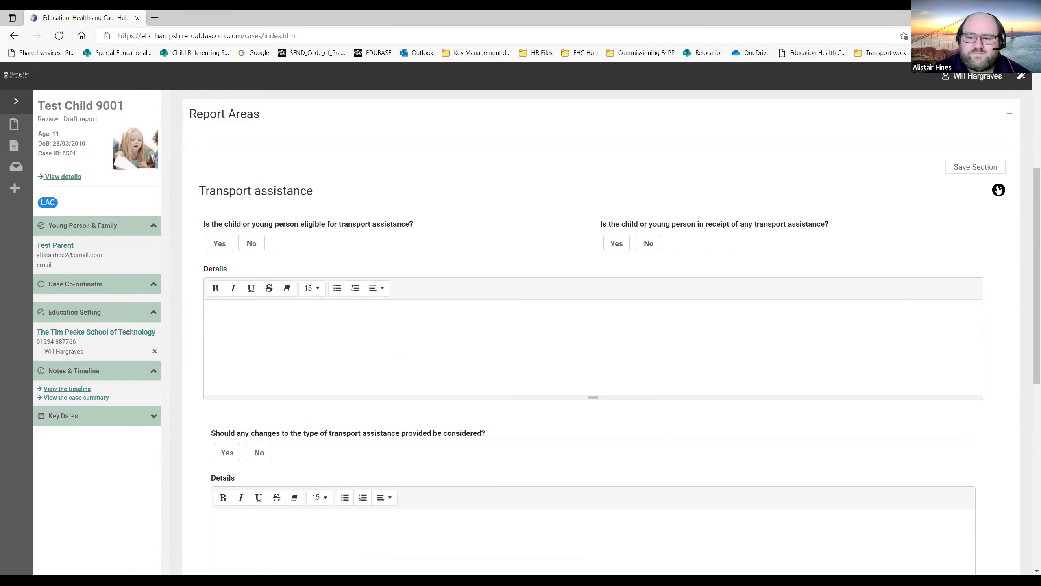
pyautogui.click(998, 189)
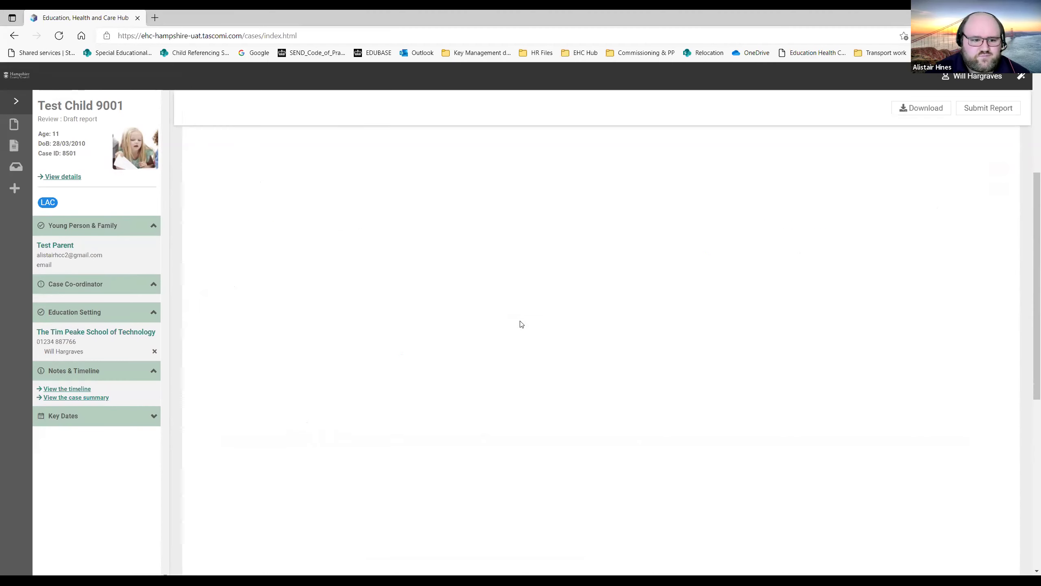
pyautogui.scroll(-3, 492, 337)
pyautogui.scroll(-2, 369, 365)
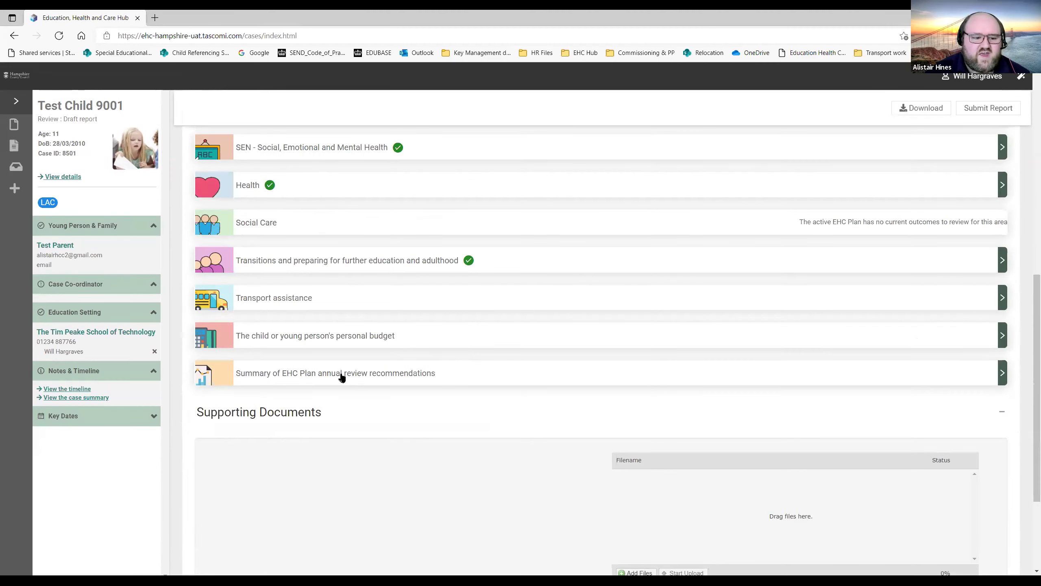
# In the recommendations summary, answer No to special education, health, social care and additional-advice questions.
pyautogui.click(342, 375)
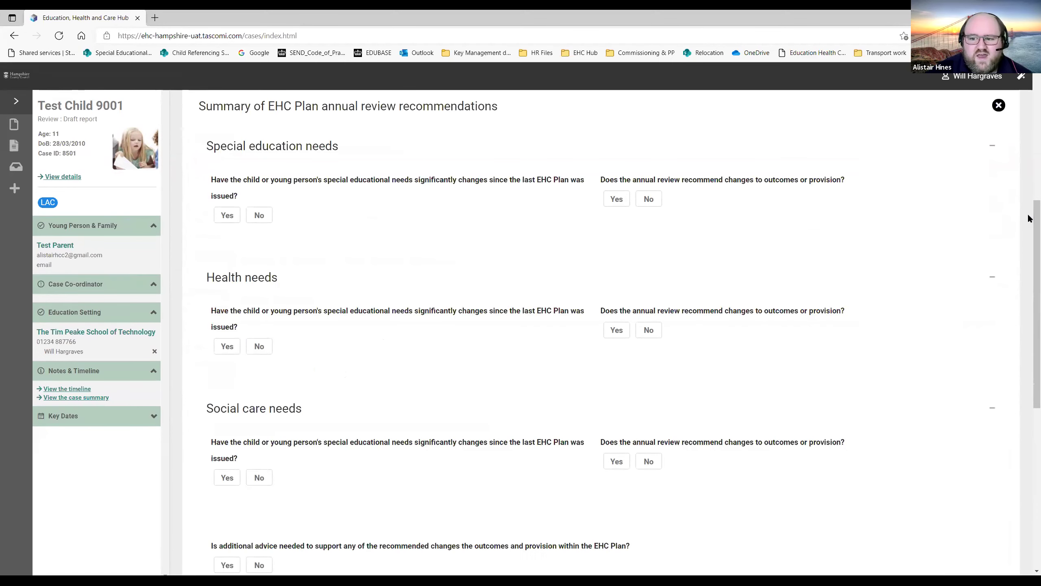
pyautogui.scroll(2, 1028, 213)
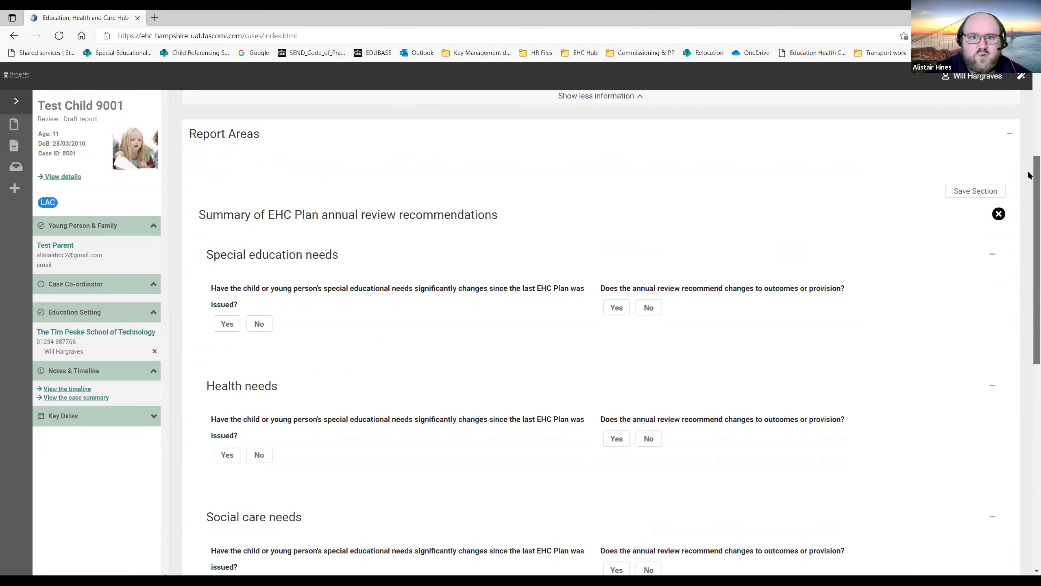
pyautogui.scroll(-1, 1028, 211)
pyautogui.moveTo(1028, 211); pyautogui.dragTo(1031, 224)
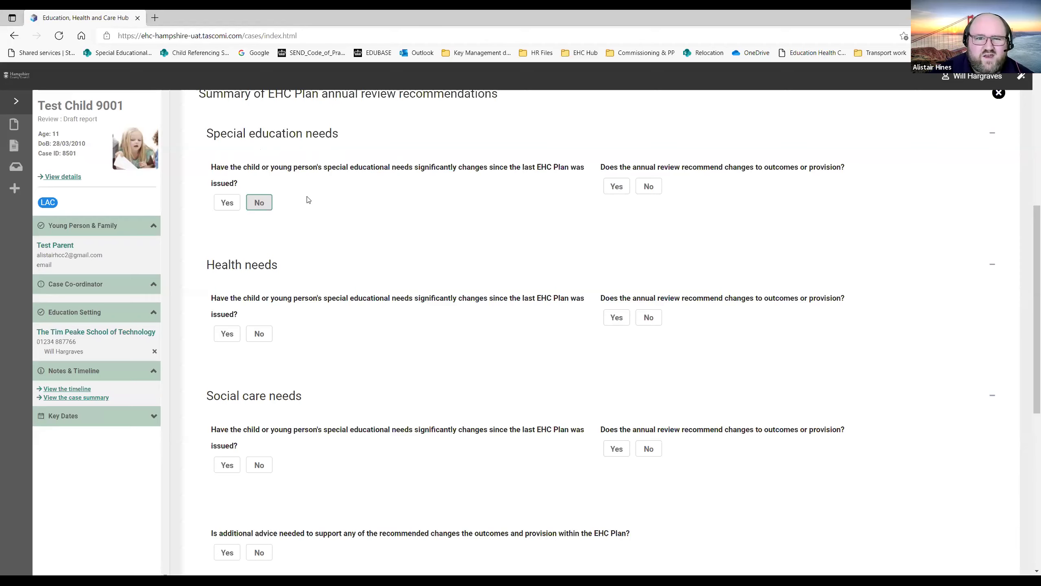
pyautogui.click(648, 188)
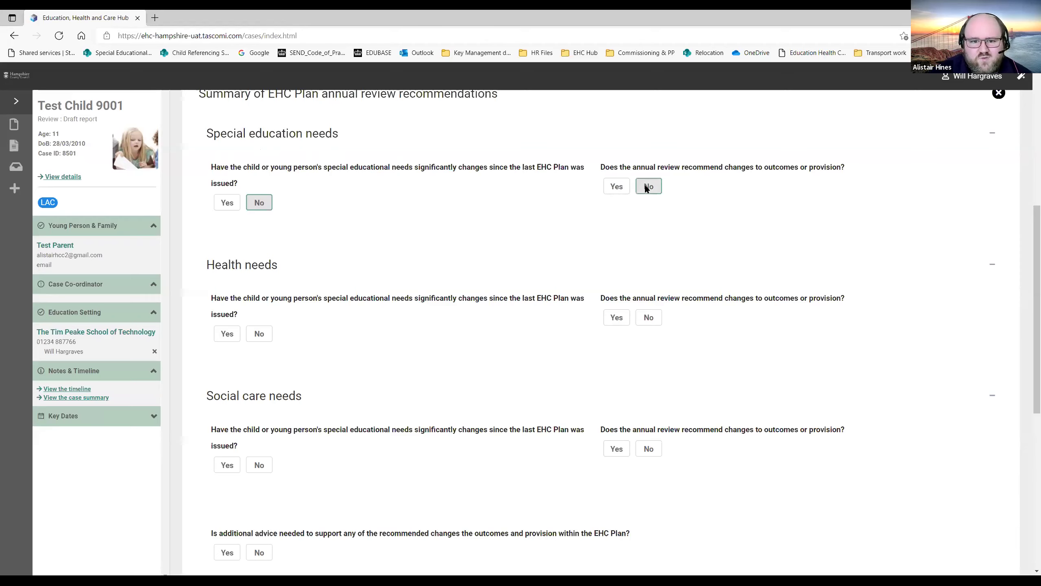
pyautogui.click(254, 332)
pyautogui.click(650, 318)
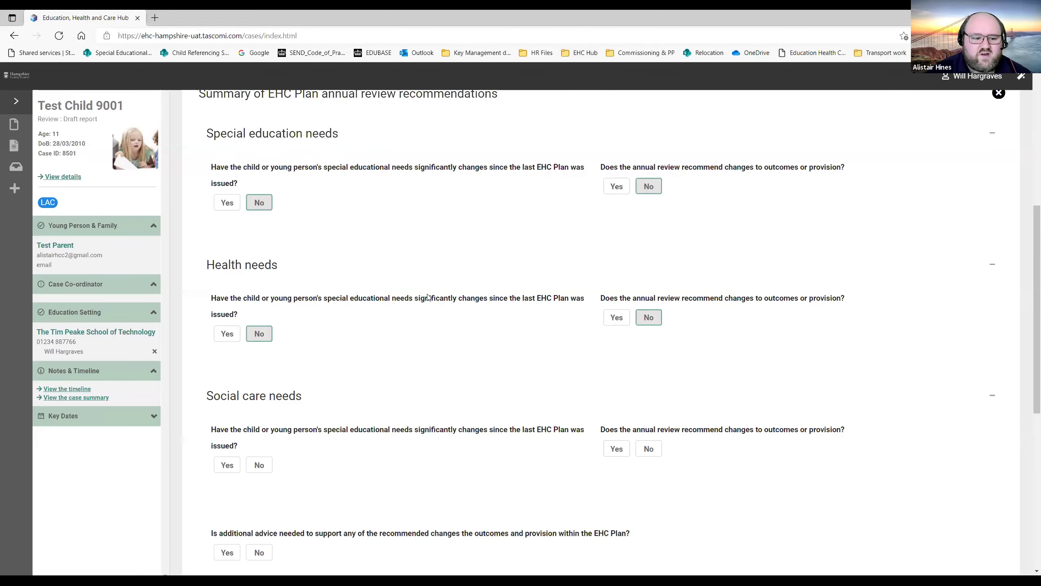
pyautogui.scroll(-3, 427, 296)
pyautogui.click(259, 310)
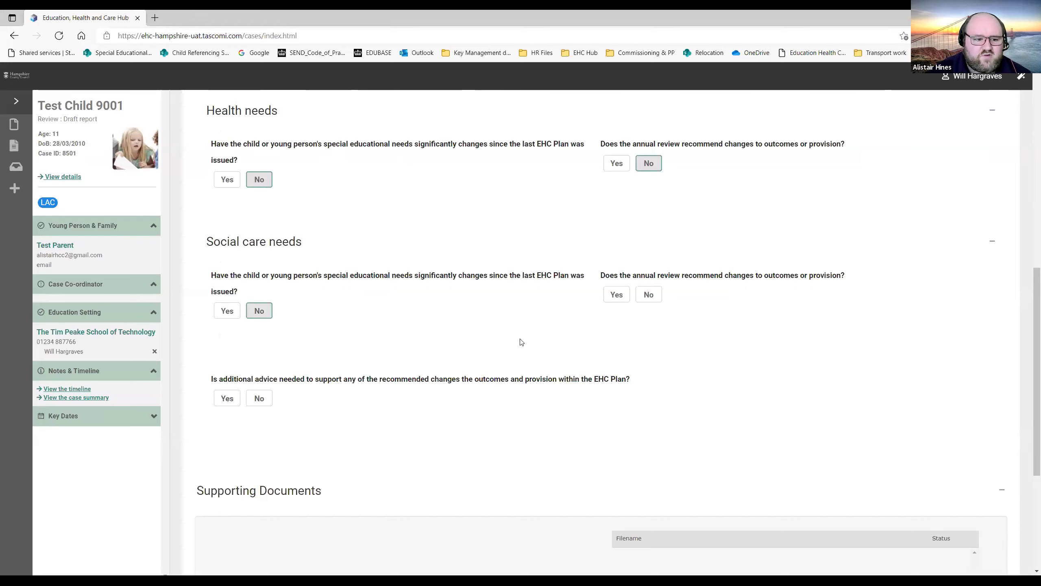
pyautogui.click(654, 296)
pyautogui.click(260, 396)
pyautogui.scroll(6, 393, 363)
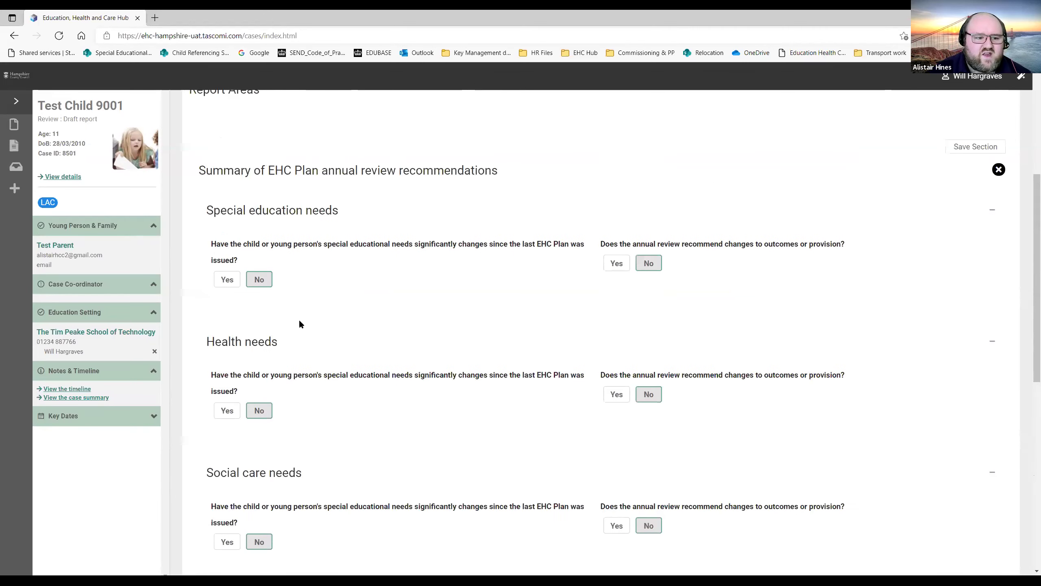
# Recommend changes to special education outcomes, answer No to new advice, then save and close.
pyautogui.click(617, 263)
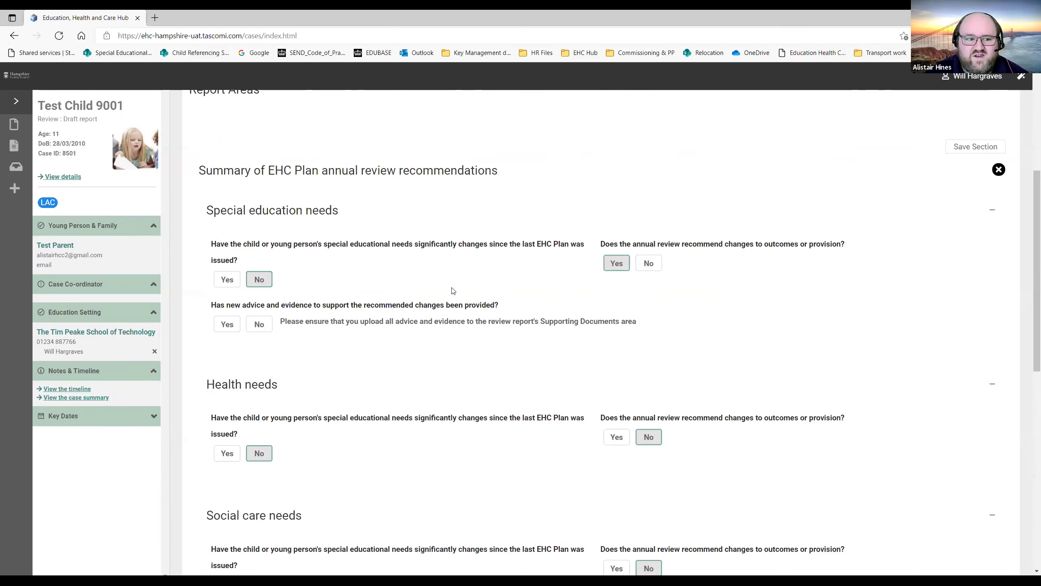
pyautogui.scroll(-2, 262, 336)
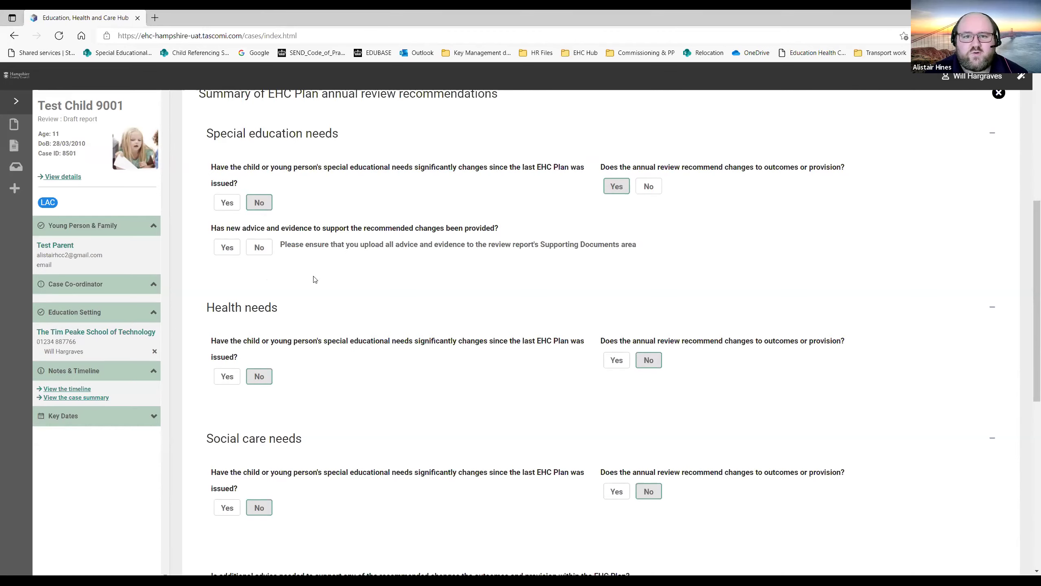
pyautogui.click(227, 247)
pyautogui.scroll(-8, 292, 310)
pyautogui.scroll(8, 293, 311)
pyautogui.click(266, 324)
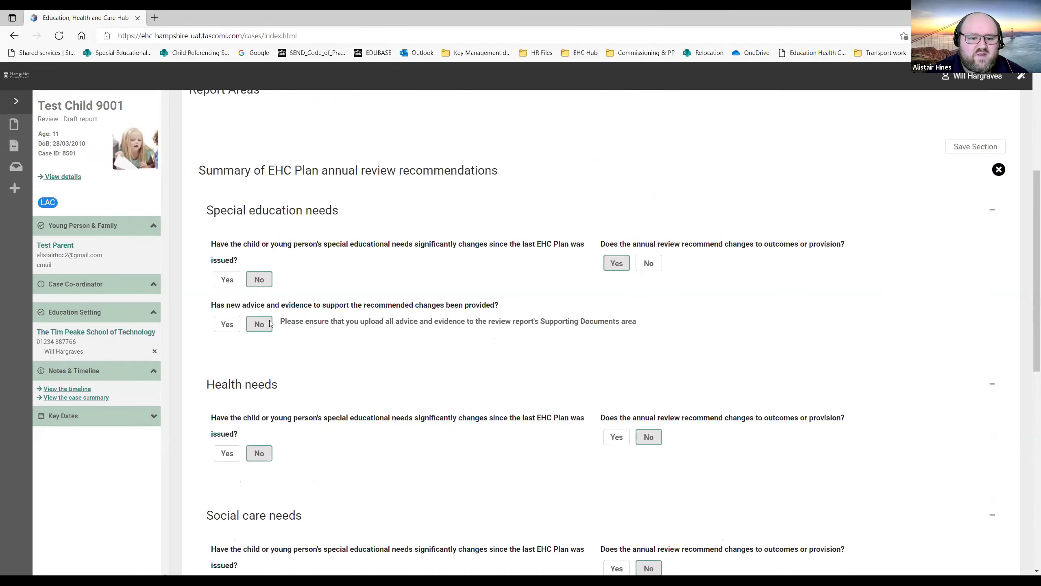
pyautogui.scroll(-2, 300, 303)
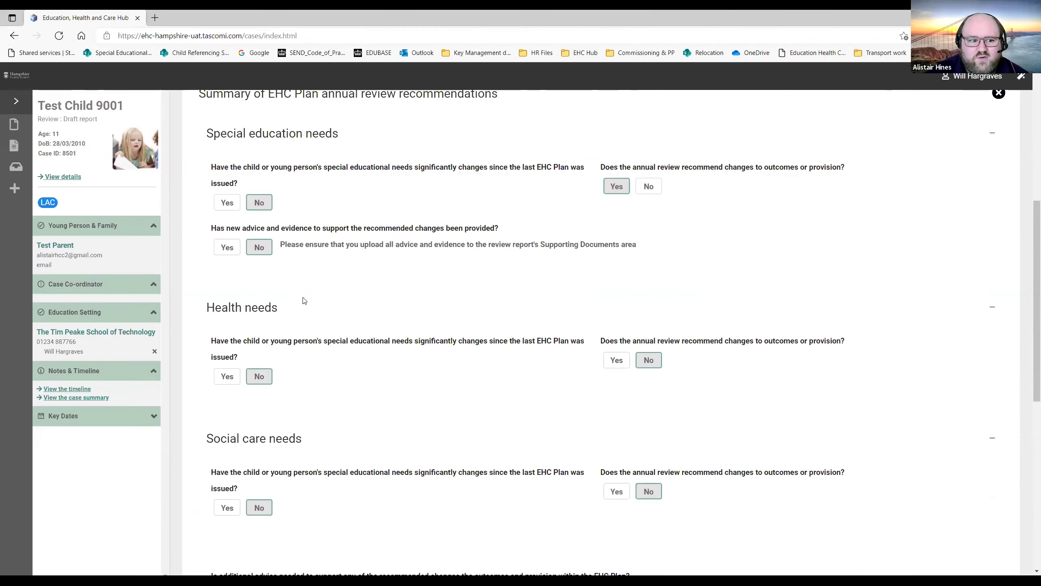
pyautogui.scroll(-2, 306, 300)
pyautogui.scroll(-8, 484, 372)
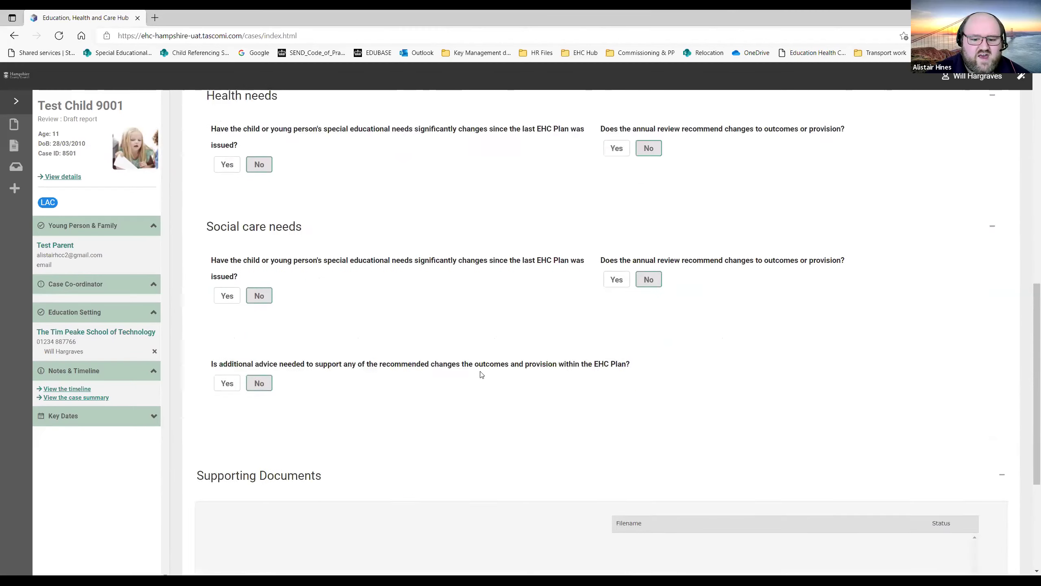
pyautogui.scroll(14, 487, 369)
pyautogui.click(971, 225)
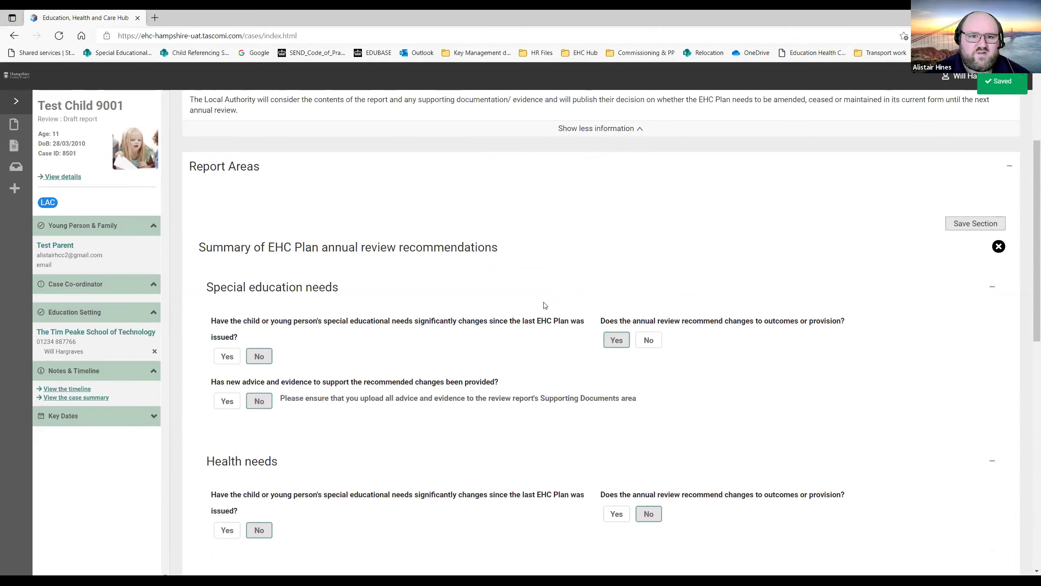
pyautogui.click(998, 247)
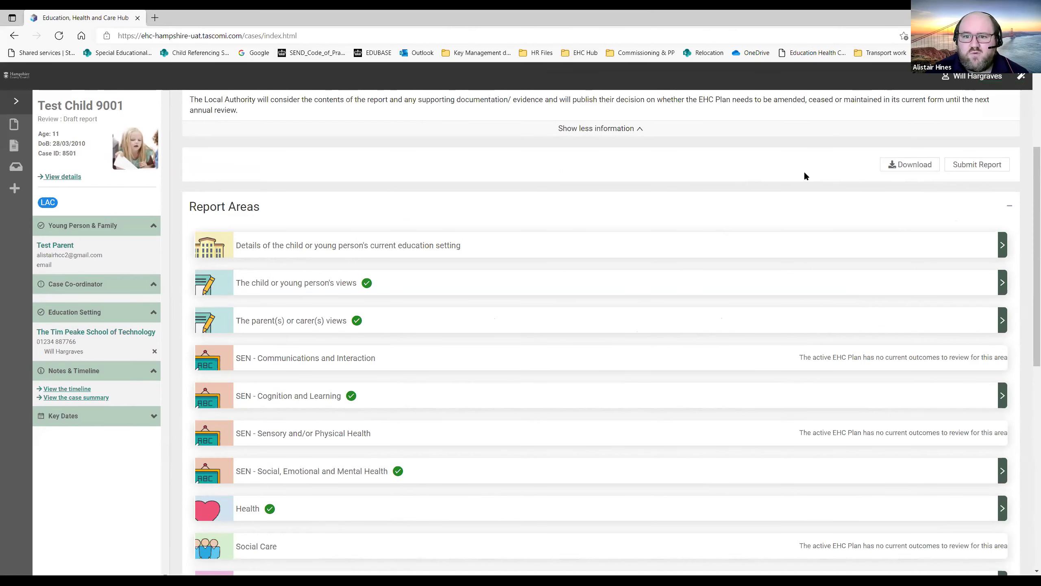
pyautogui.scroll(-1, 1029, 203)
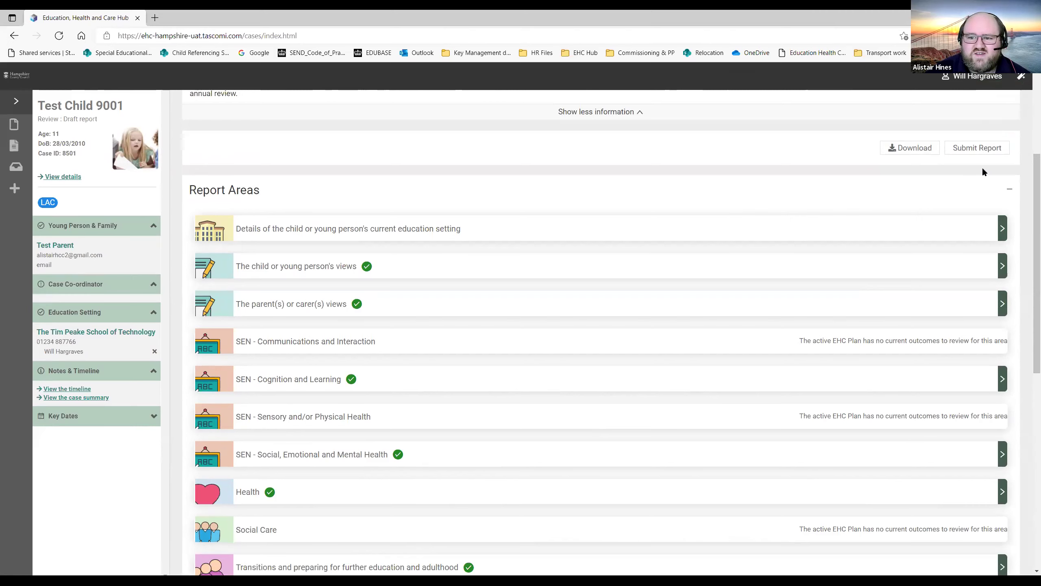
# Submit the review report and confirm Yes in the confirmation dialog.
pyautogui.click(968, 150)
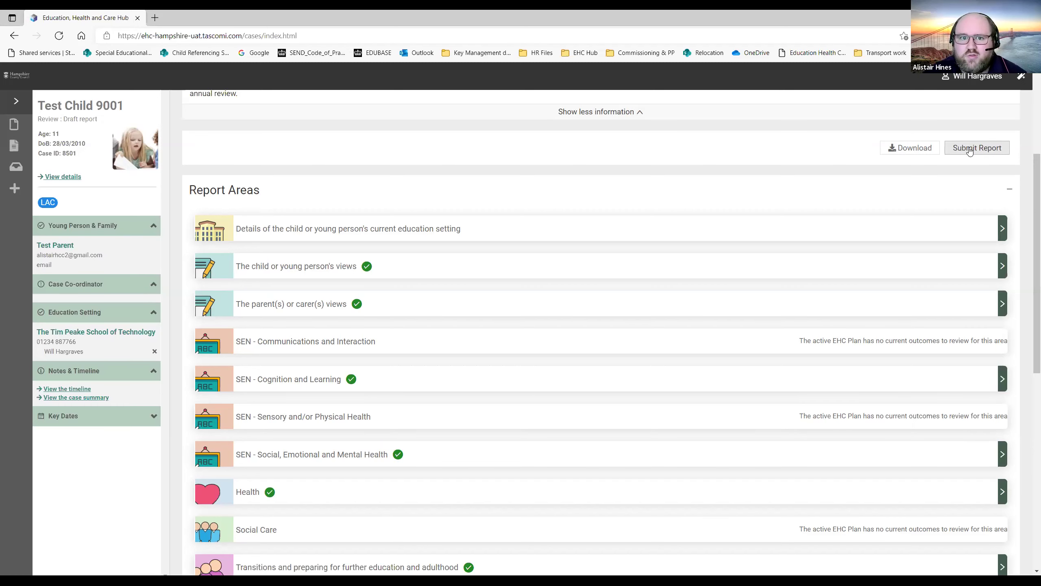
pyautogui.click(970, 151)
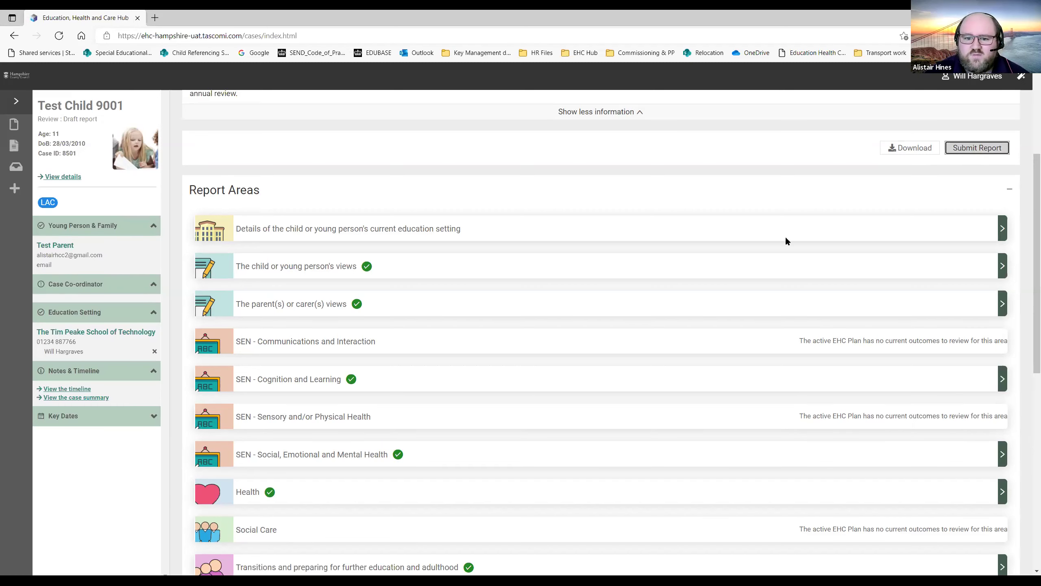
pyautogui.click(621, 330)
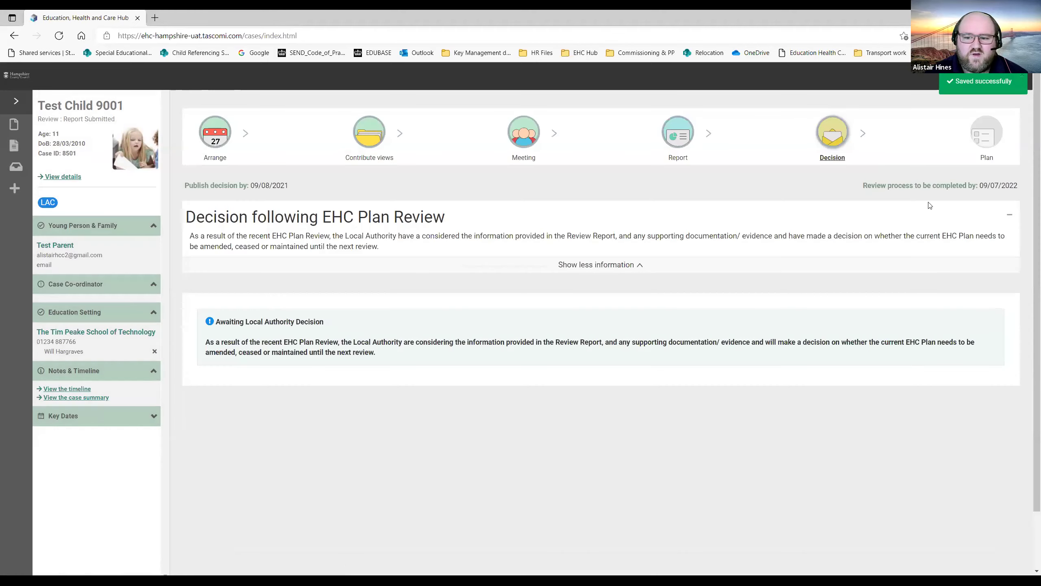
pyautogui.scroll(-3, 1028, 246)
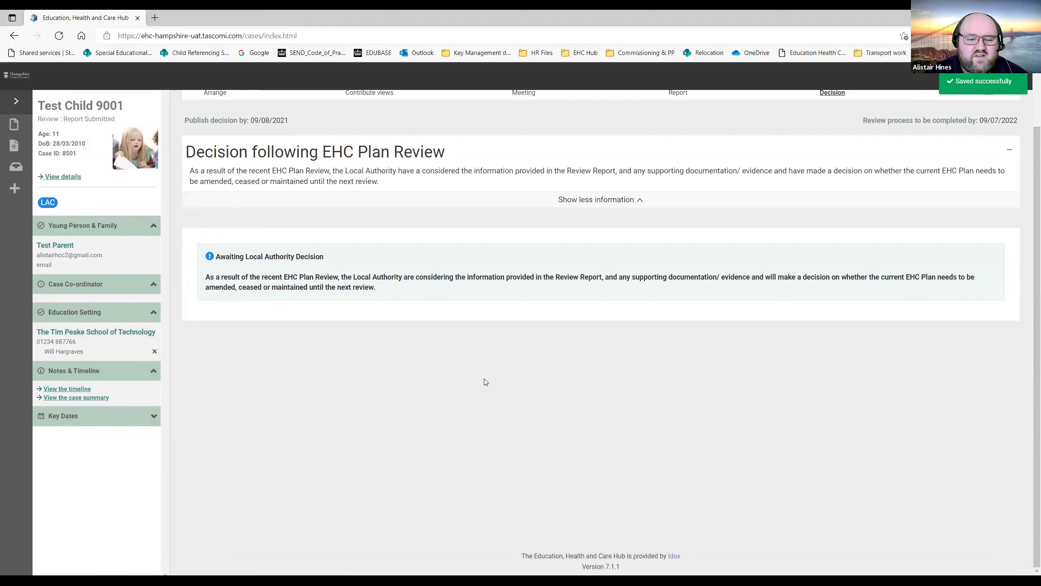
pyautogui.scroll(3, 484, 379)
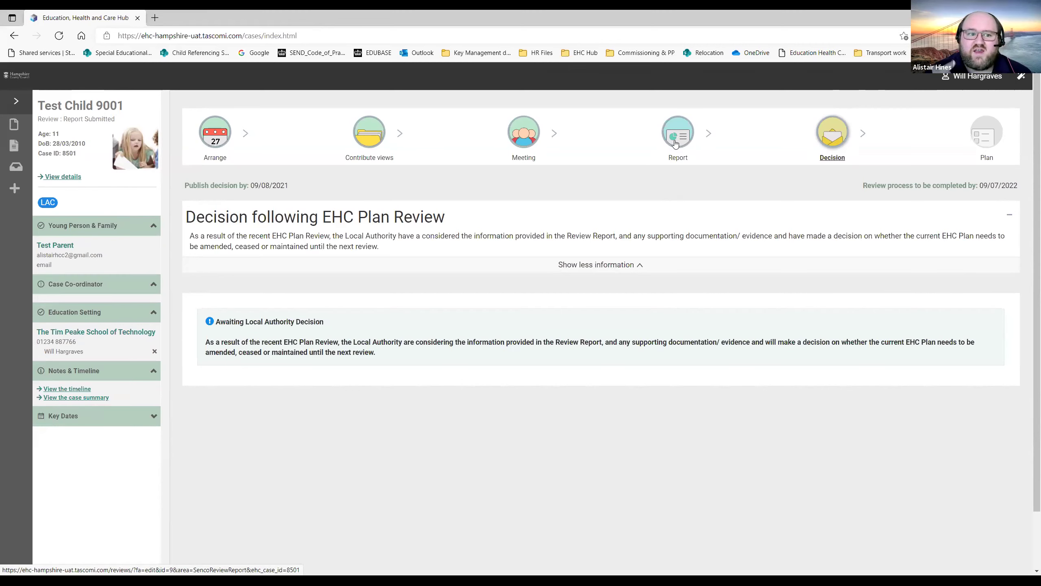
# Look over the Contribute views stage, then go to the review's Report stage.
pyautogui.click(372, 135)
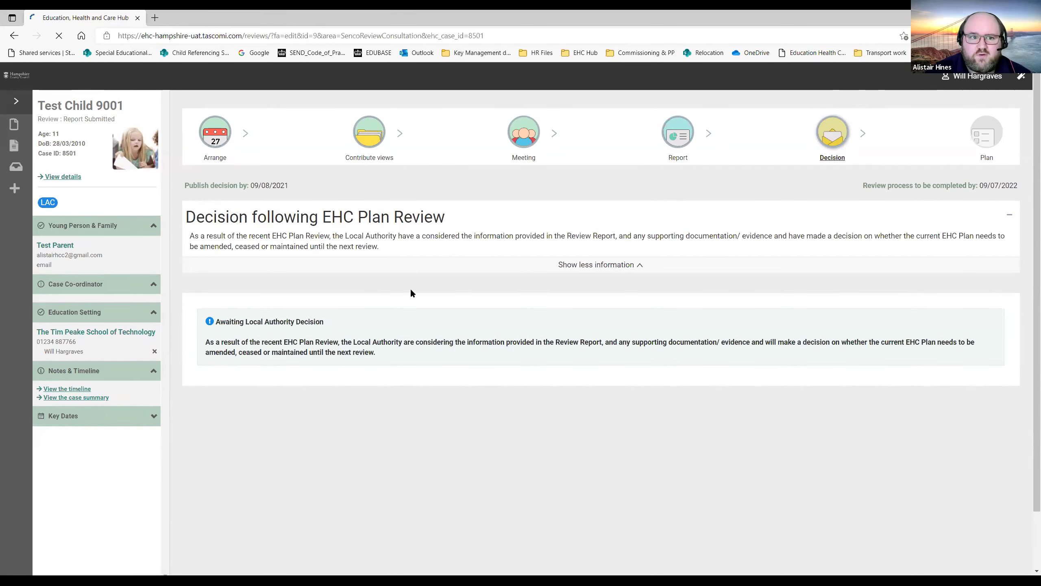
pyautogui.scroll(-3, 435, 353)
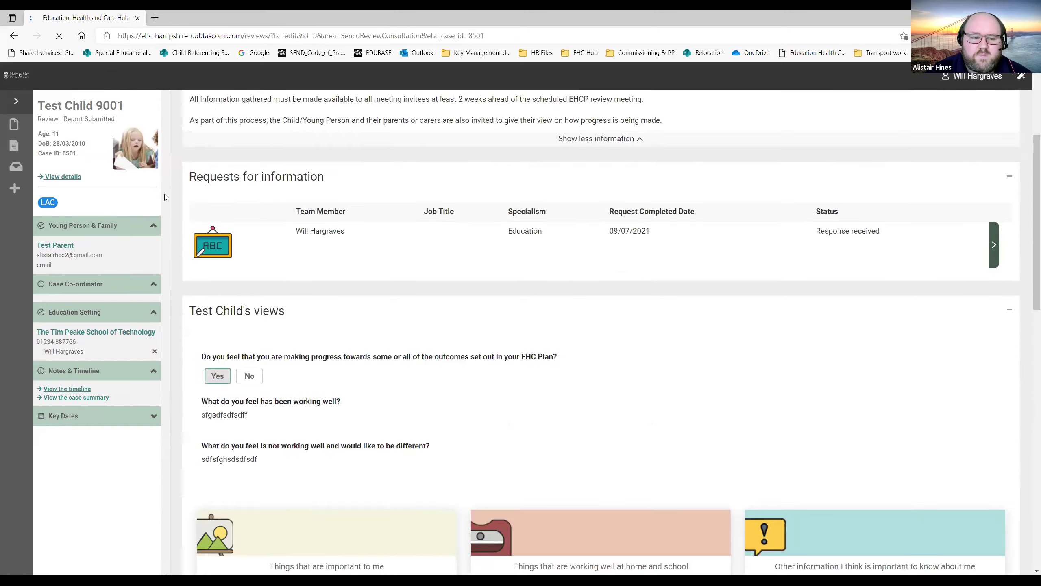
pyautogui.scroll(-1, 585, 244)
pyautogui.scroll(4, 605, 264)
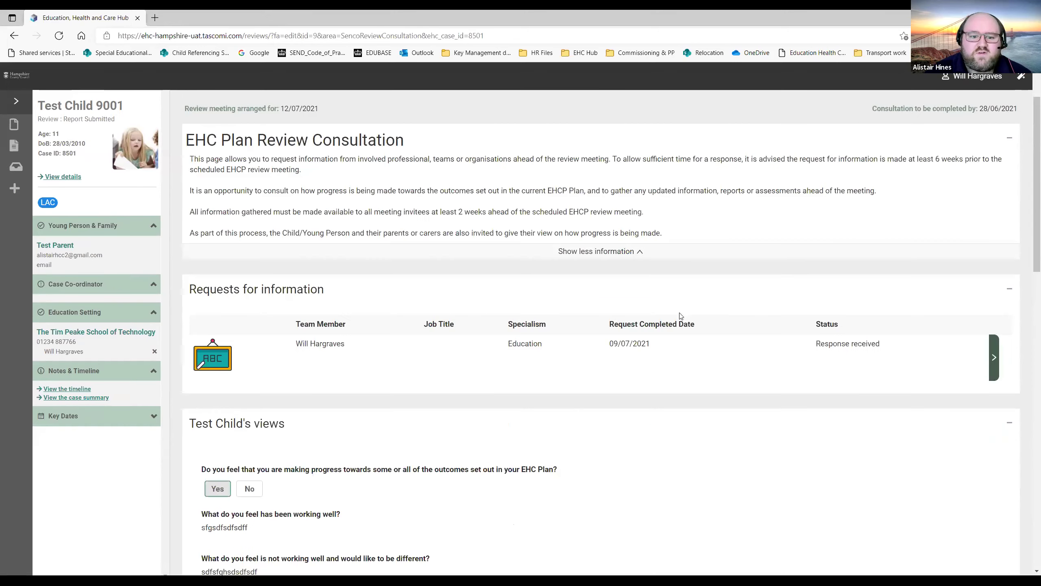
pyautogui.scroll(2, 681, 281)
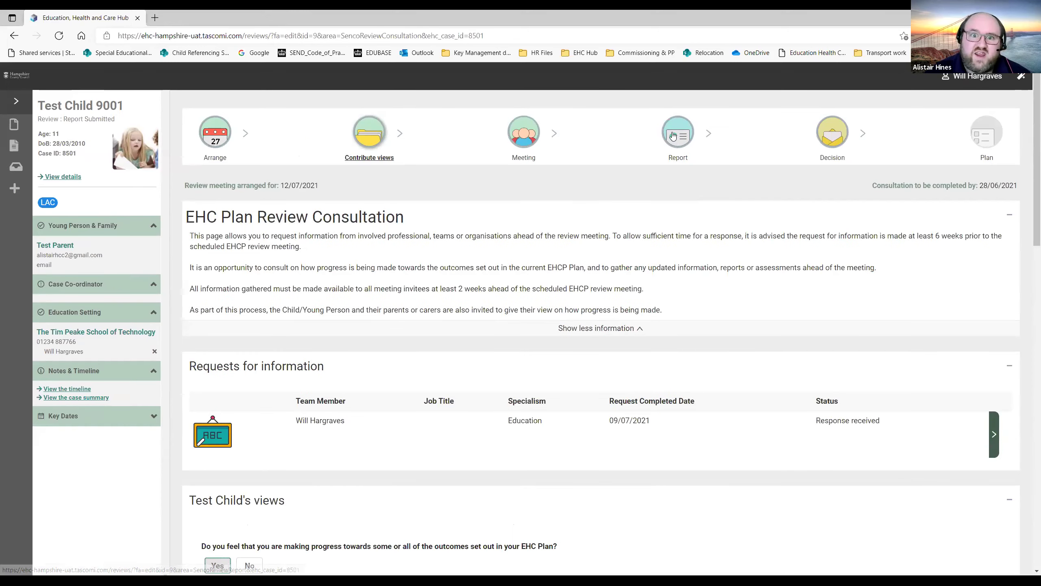
pyautogui.click(672, 137)
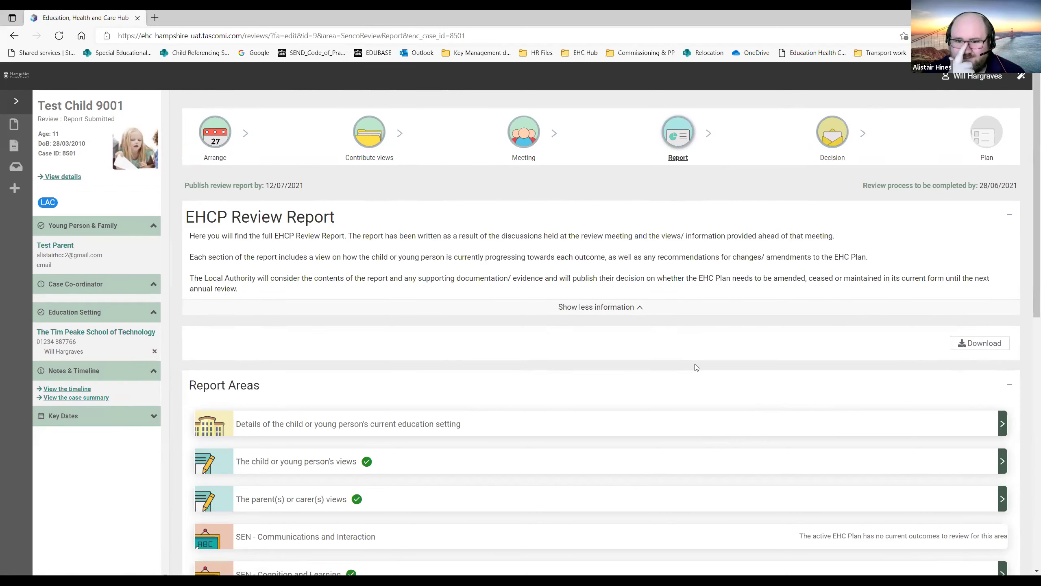
# Switch to the Decision stage in the review progress bar.
pyautogui.click(829, 139)
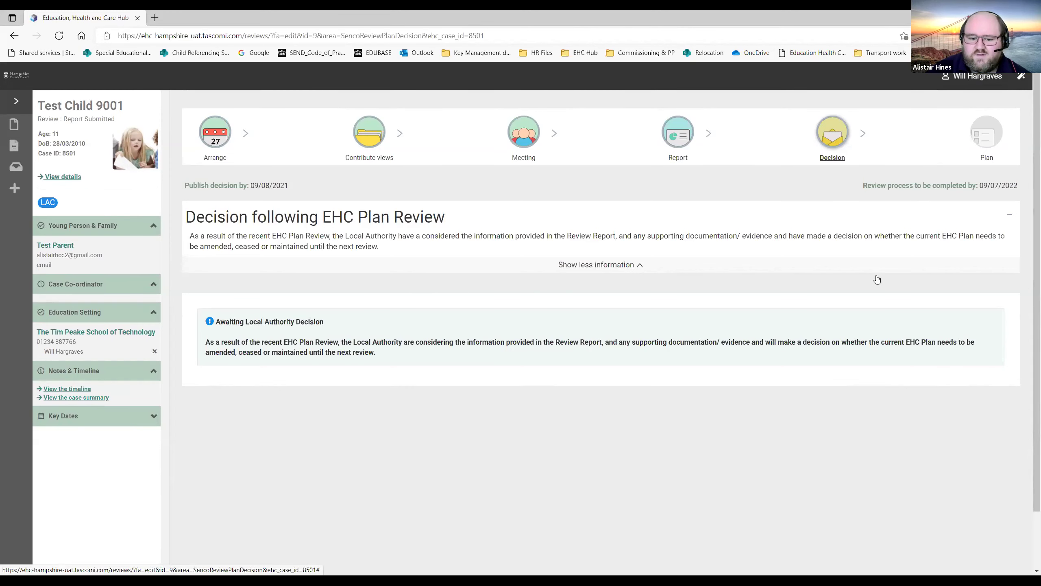
# Log off the professional account, confirming with Yes.
pyautogui.click(978, 77)
pyautogui.click(961, 121)
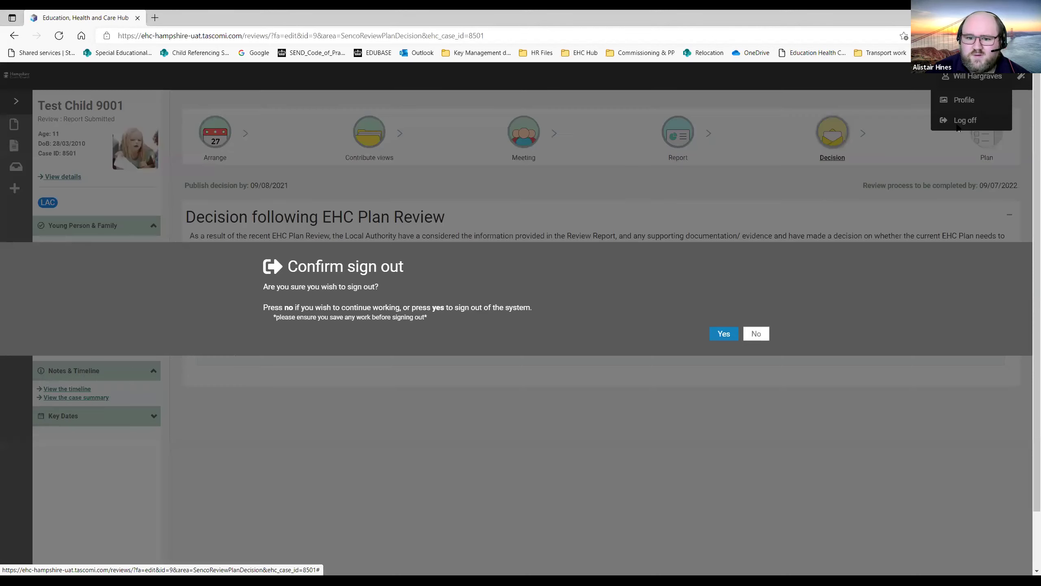
pyautogui.click(722, 334)
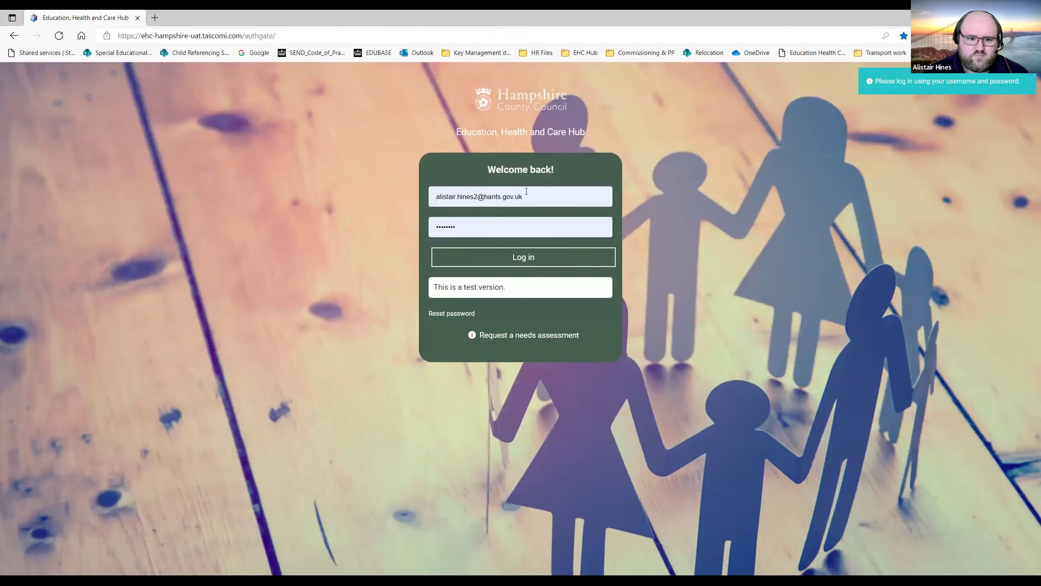
# Log in with the parent's saved login details.
pyautogui.hotkey('ctrl', 'a')
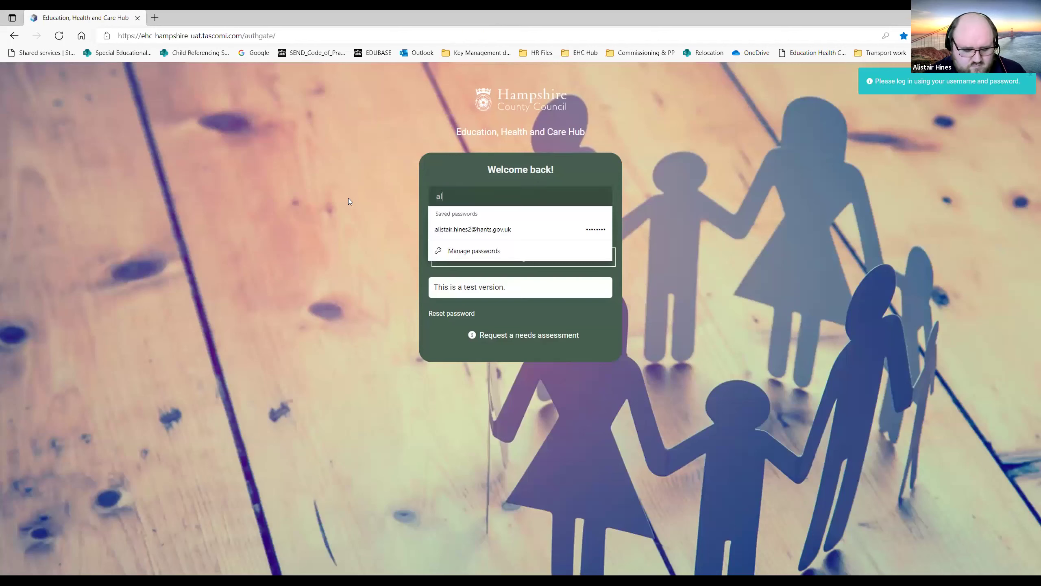
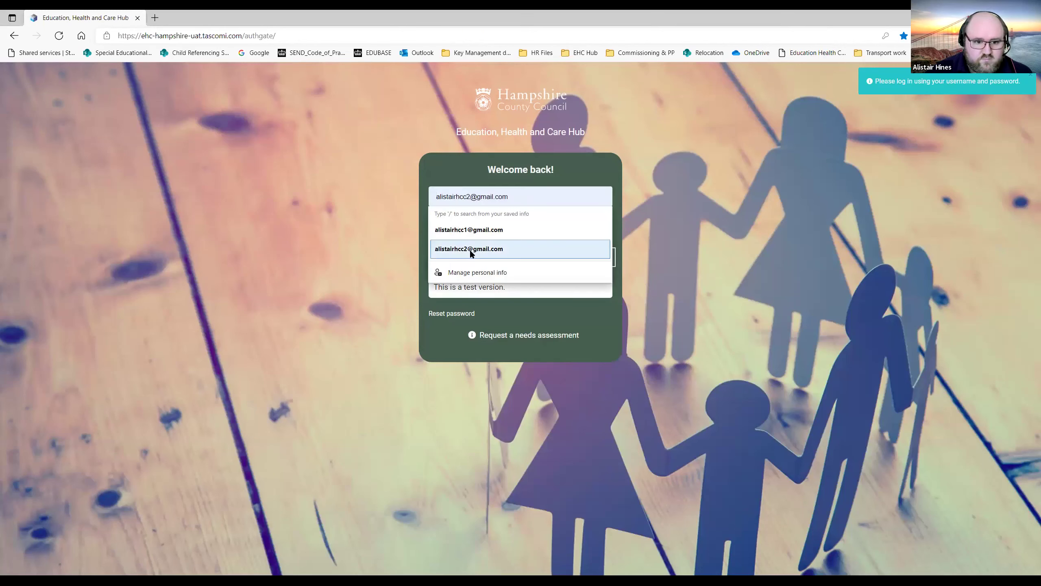
pyautogui.click(470, 250)
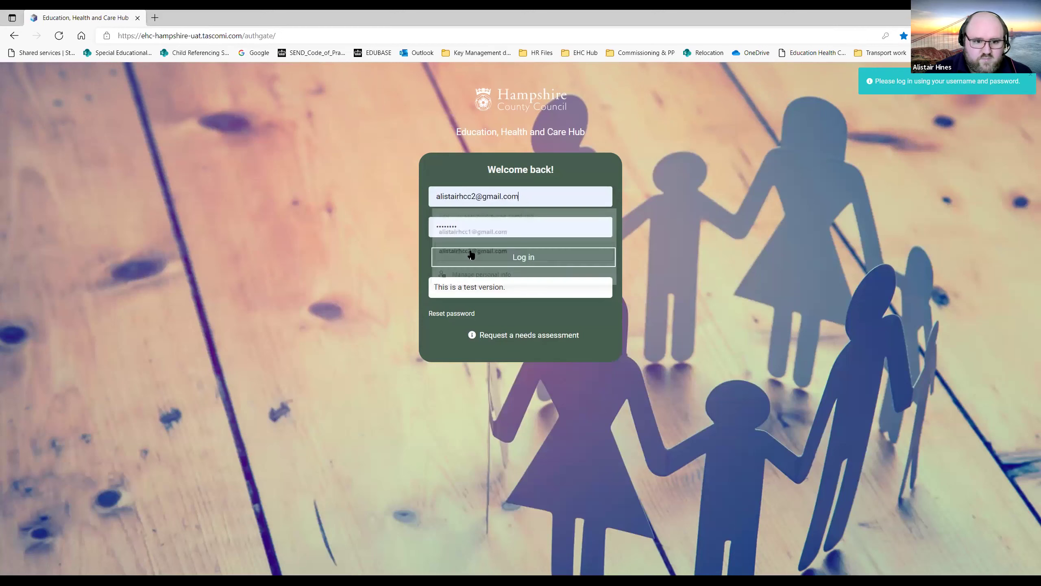
pyautogui.click(472, 256)
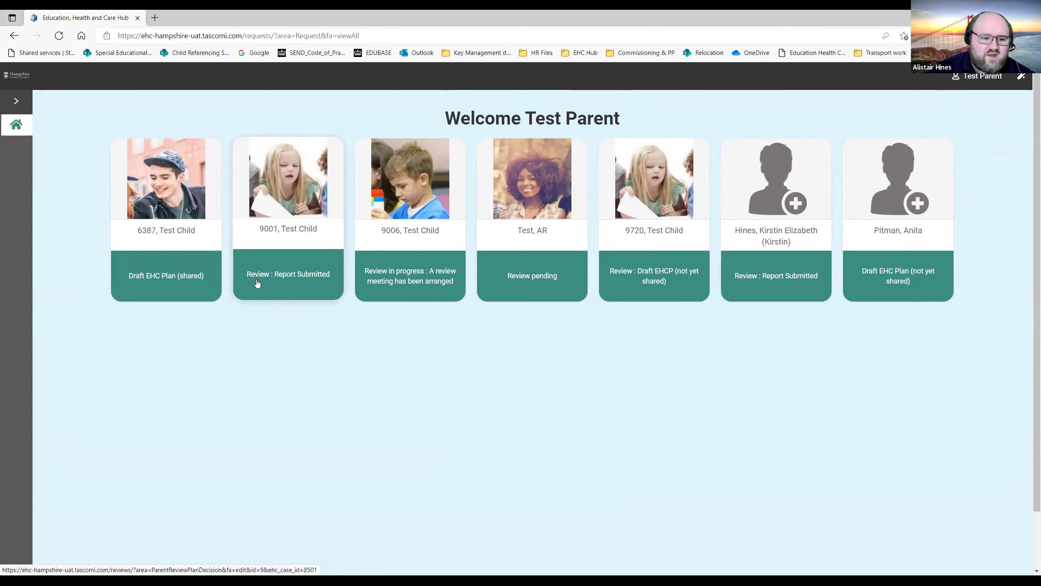
# Open Test Child 9001's submitted review and view its Arrange meeting stage.
pyautogui.click(279, 266)
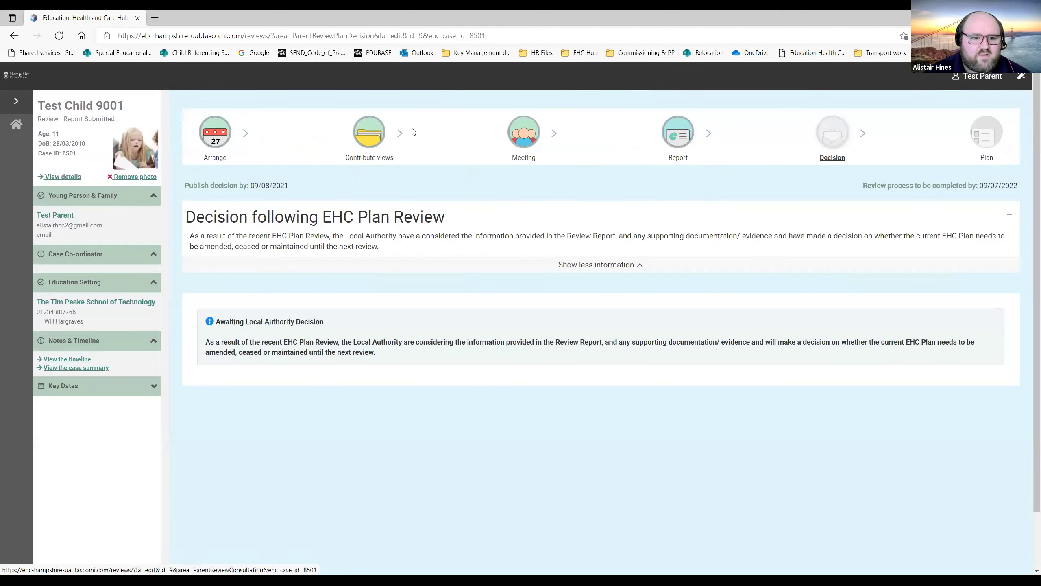
pyautogui.click(219, 130)
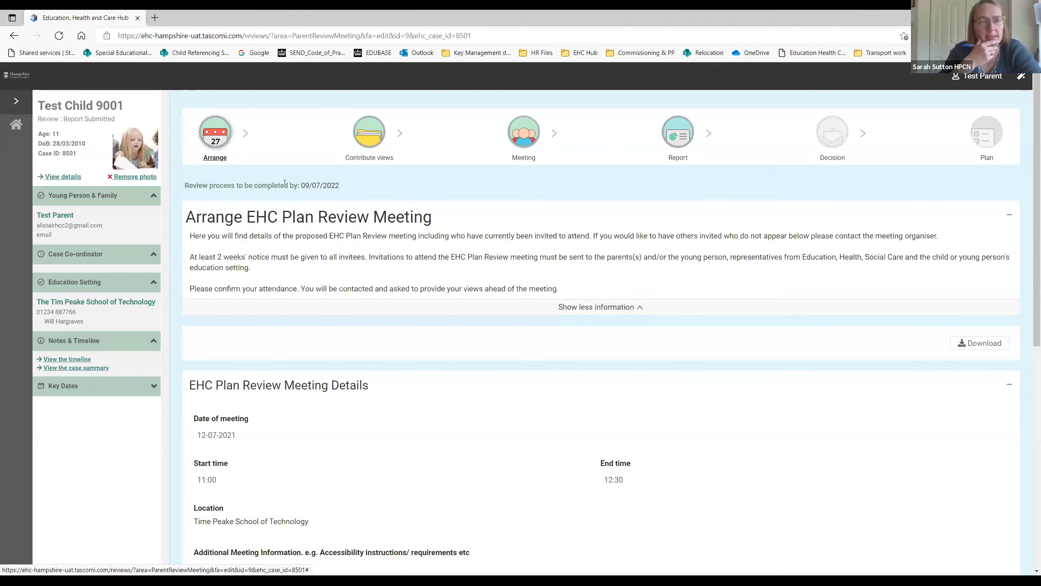
# Go back to the Decision page awaiting the Local Authority decision.
pyautogui.click(14, 36)
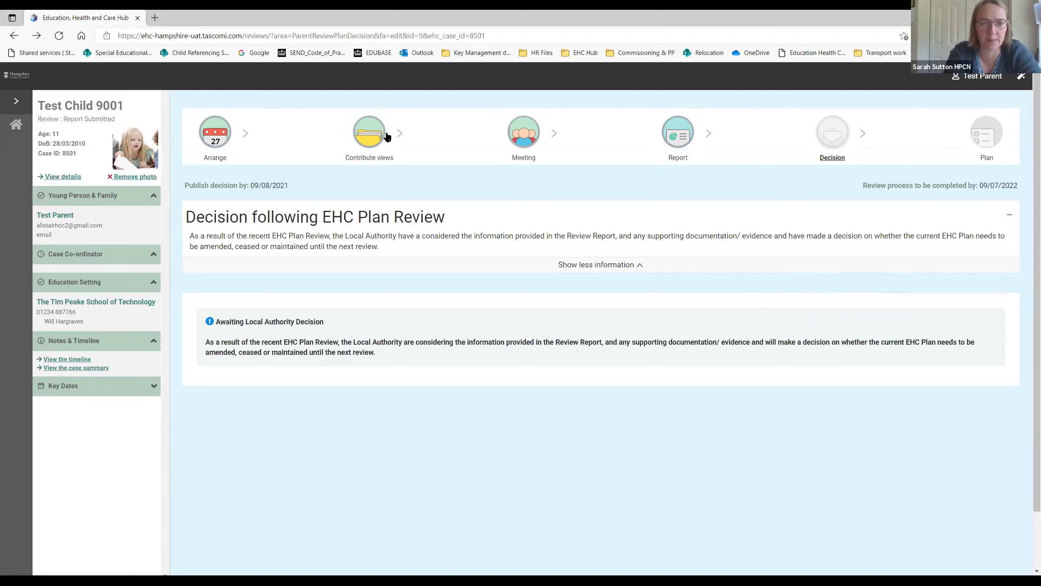
# Open the Contribute views stage and review the child's views, parent's views and information requests.
pyautogui.click(374, 133)
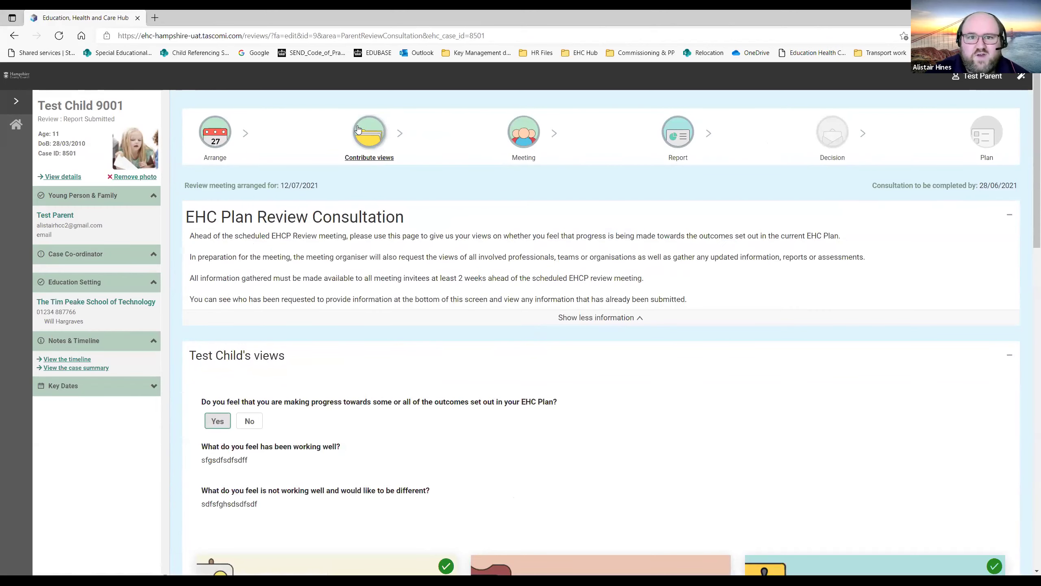
pyautogui.scroll(-1, 419, 140)
pyautogui.scroll(-4, 418, 139)
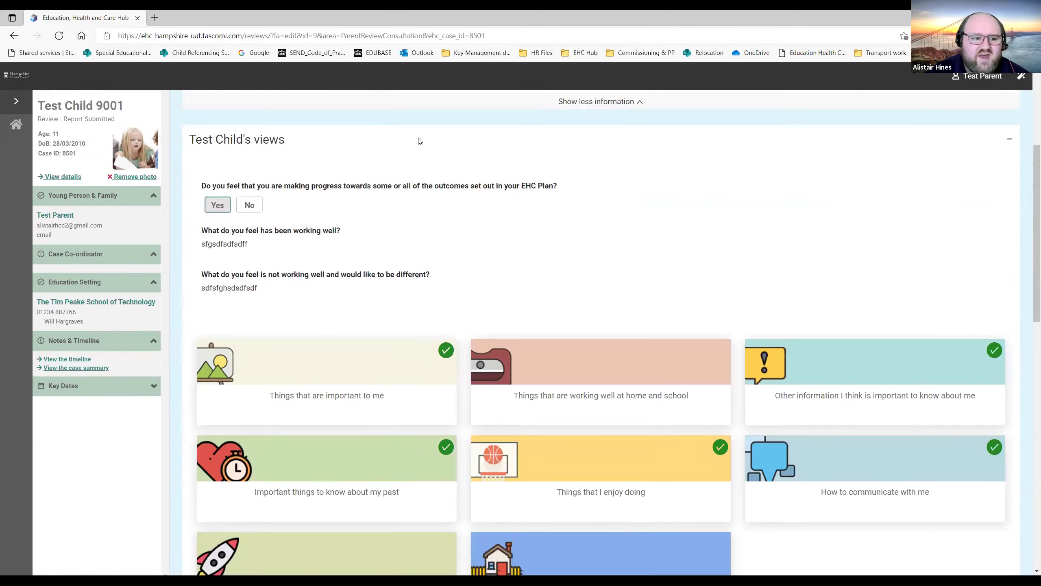
pyautogui.scroll(-10, 424, 155)
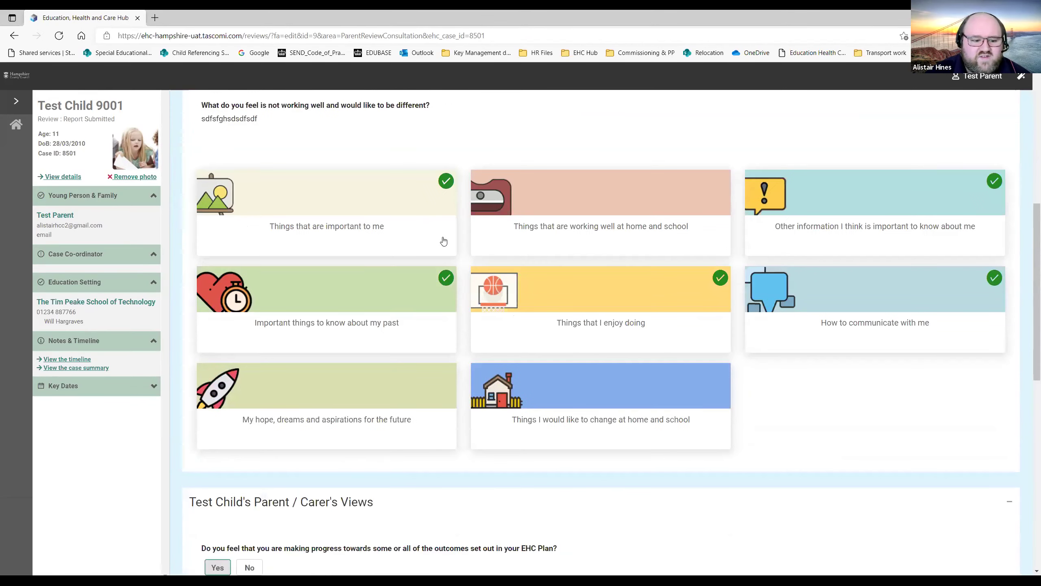
pyautogui.scroll(-4, 451, 246)
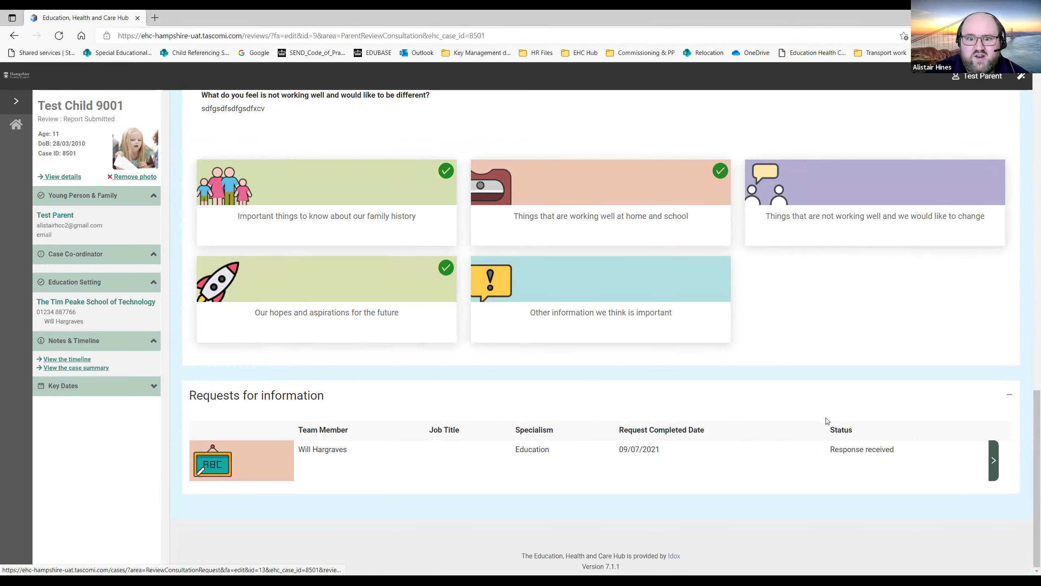
pyautogui.scroll(10, 734, 384)
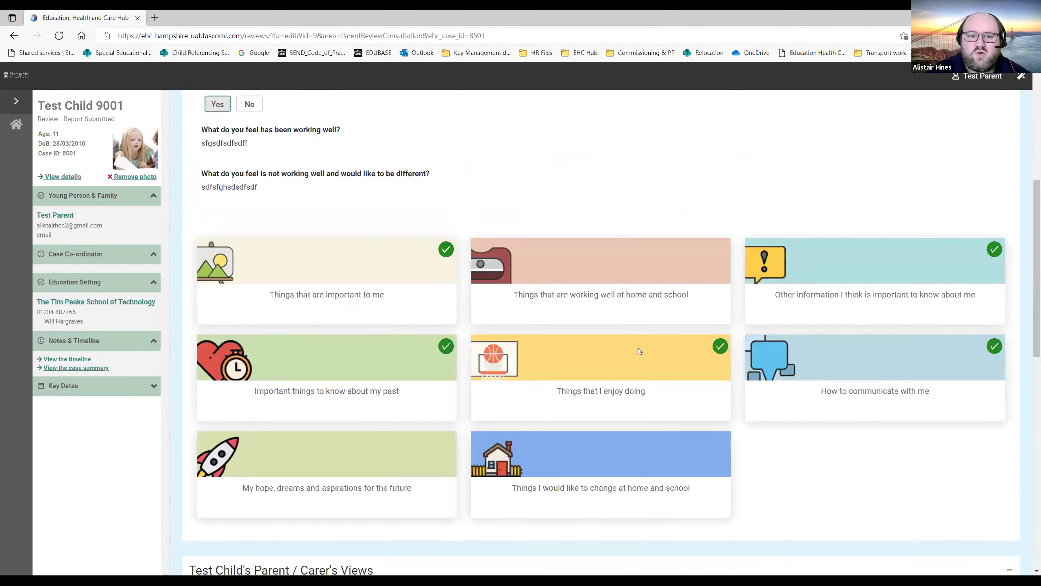
pyautogui.scroll(5, 637, 347)
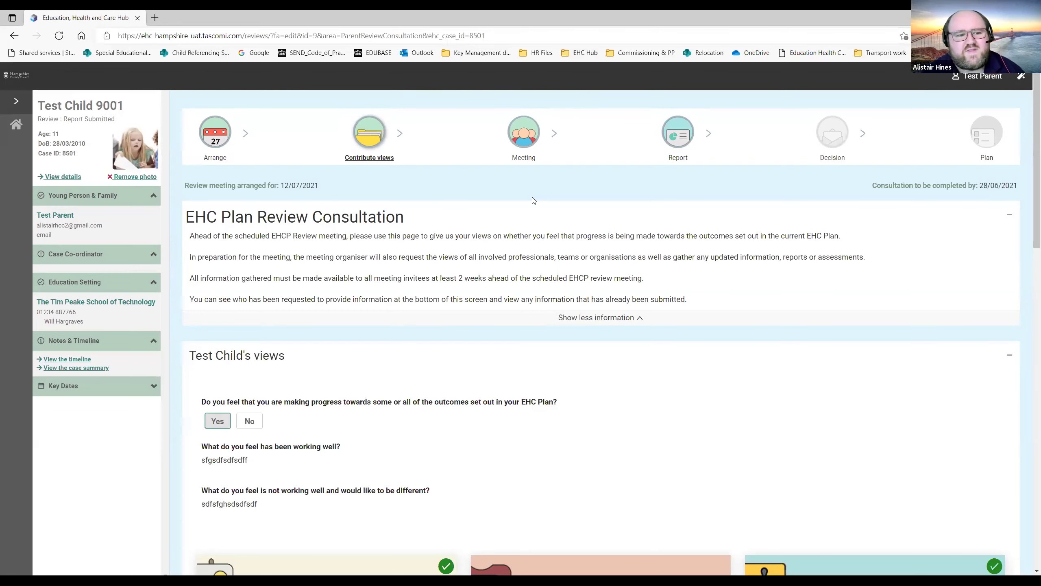
pyautogui.scroll(-3, 422, 233)
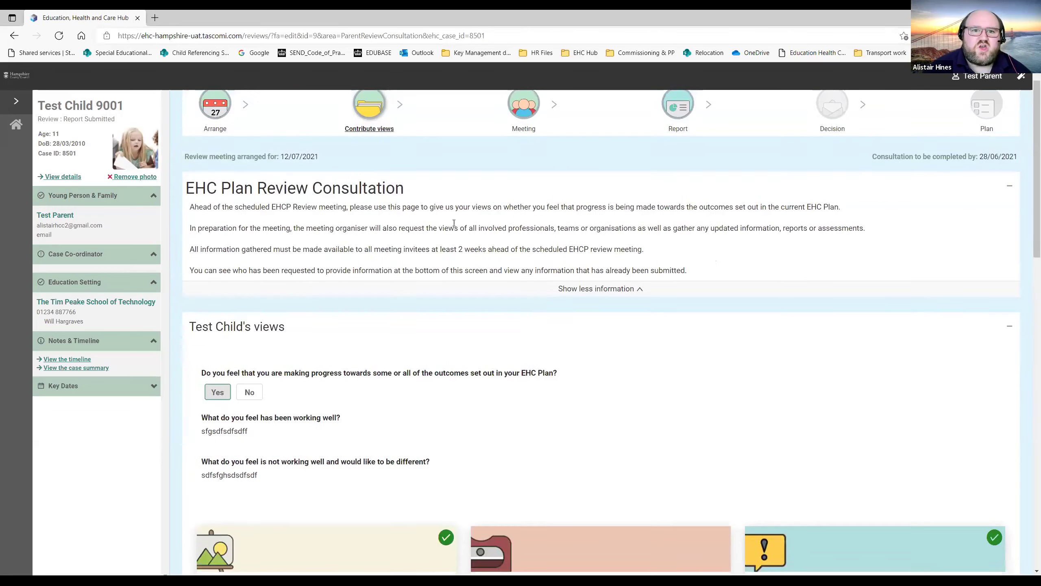
pyautogui.scroll(-1, 422, 233)
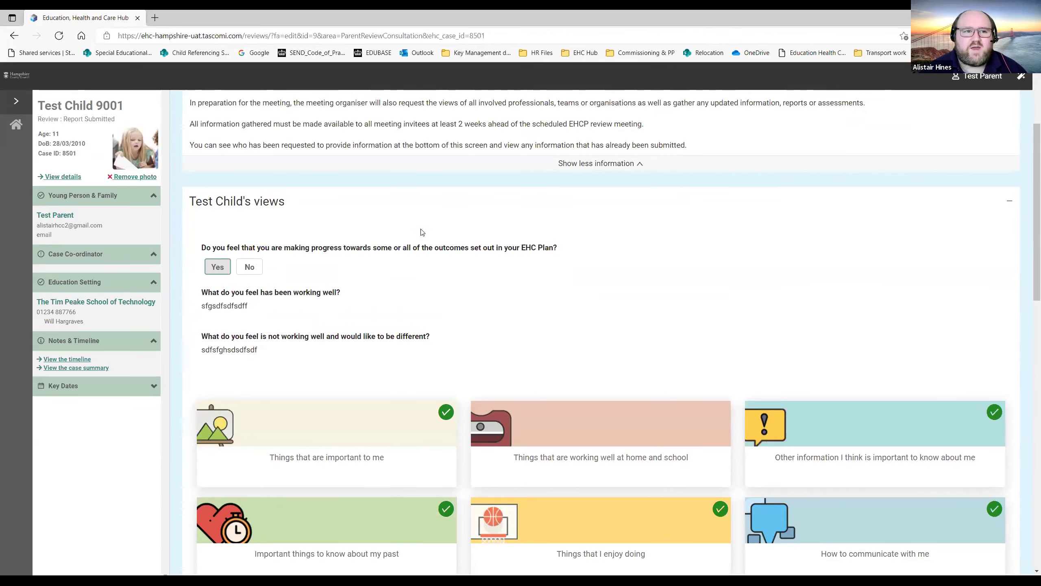
pyautogui.scroll(2, 413, 231)
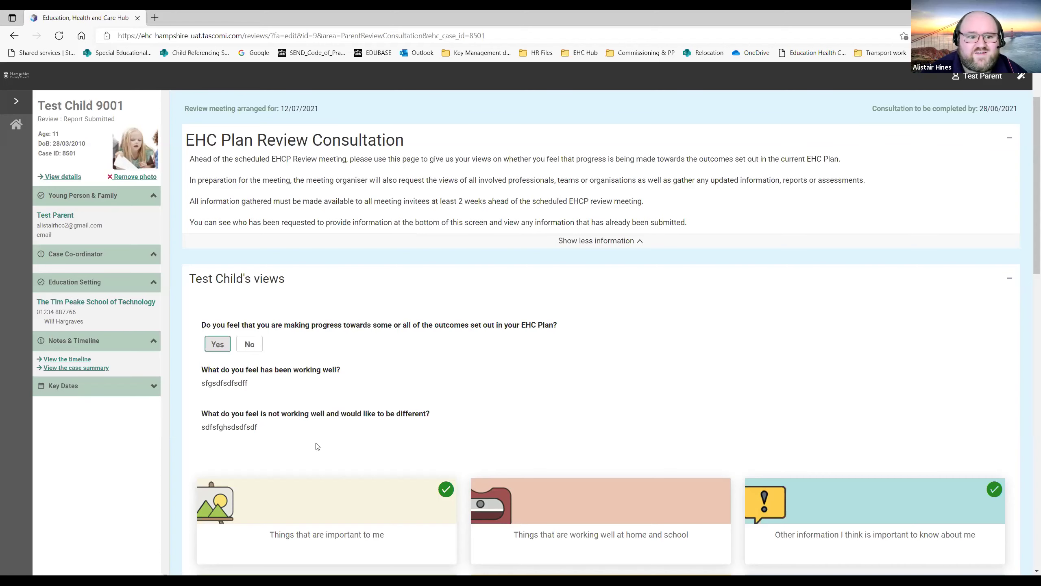
pyautogui.scroll(-4, 205, 425)
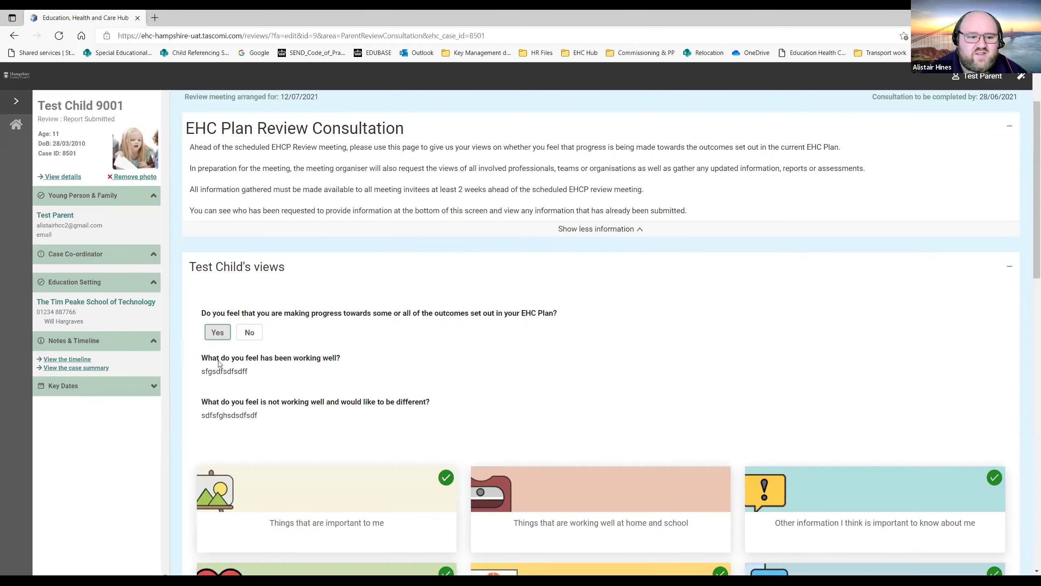